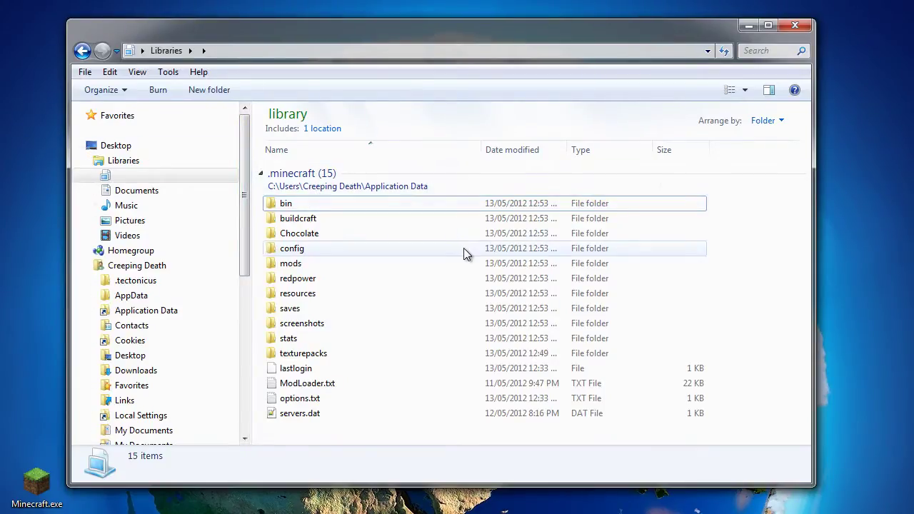
Compress all files and folders in the .minecraft folder into the 7-Zip archive .minecraft.7z
{"action": "key", "text": "ctrl+a"}
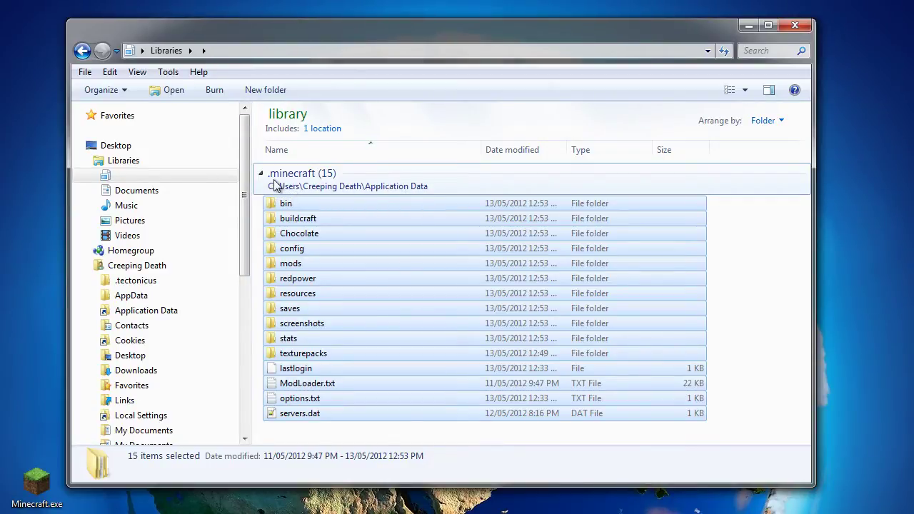
{"action": "left_click_drag", "start_coordinate": [356, 435], "coordinate": [240, 175]}
{"action": "right_click", "coordinate": [325, 241]}
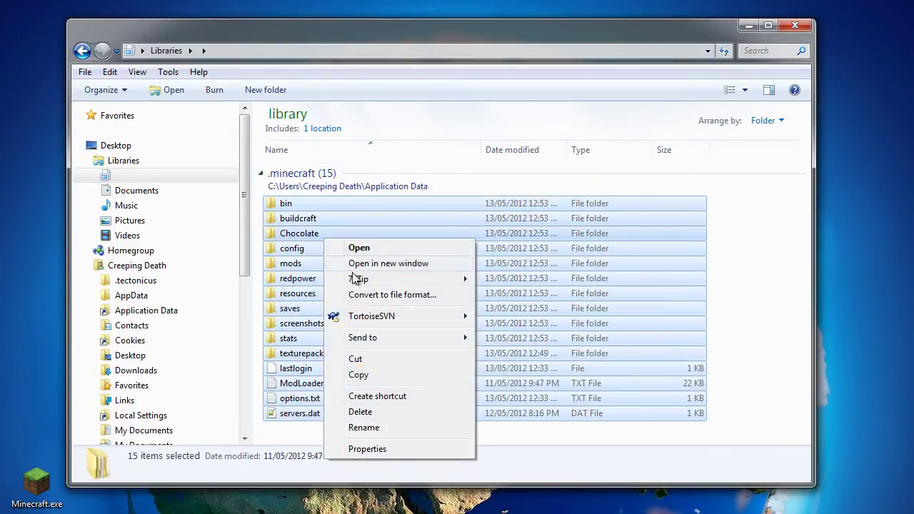
{"action": "mouse_move", "coordinate": [384, 287]}
{"action": "left_click", "coordinate": [537, 373]}
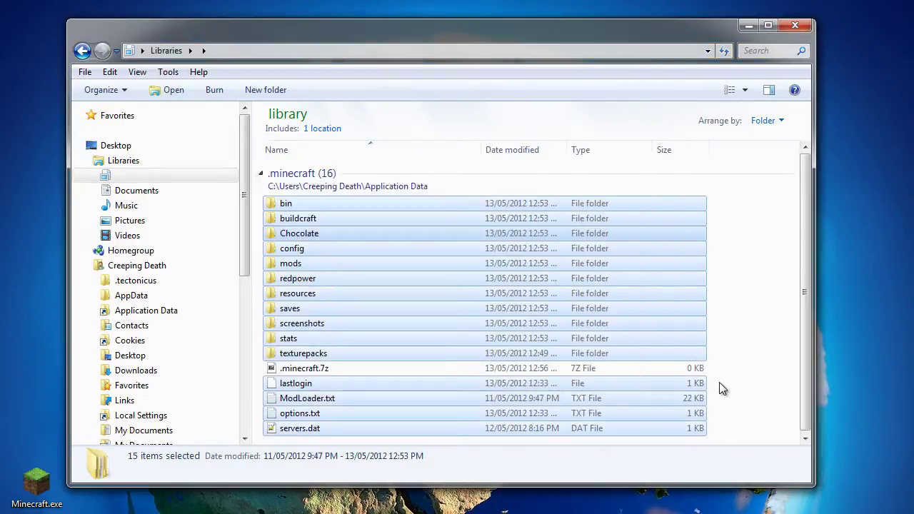
Move the .minecraft.7z archive out of the .minecraft folder onto the desktop
{"action": "left_click", "coordinate": [730, 345]}
{"action": "left_click", "coordinate": [319, 370]}
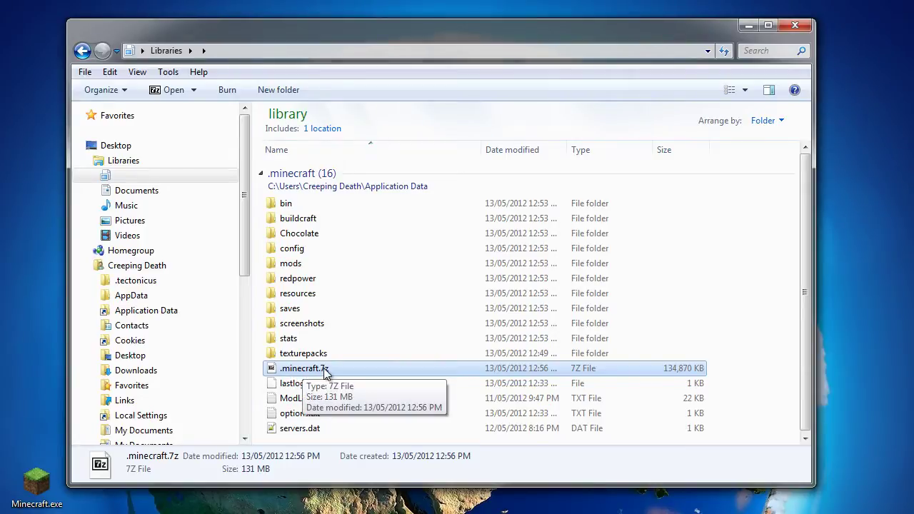
{"action": "left_click_drag", "start_coordinate": [323, 373], "coordinate": [78, 418]}
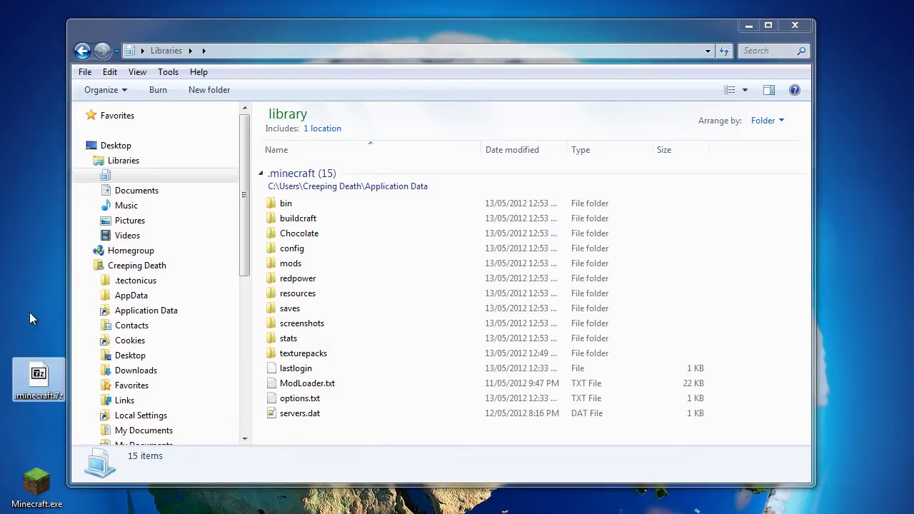
Delete all remaining files and folders in the .minecraft folder, keeping the backup archive on the desktop
{"action": "left_click_drag", "start_coordinate": [297, 445], "coordinate": [422, 175]}
{"action": "key", "text": "Delete"}
{"action": "left_click", "coordinate": [520, 284]}
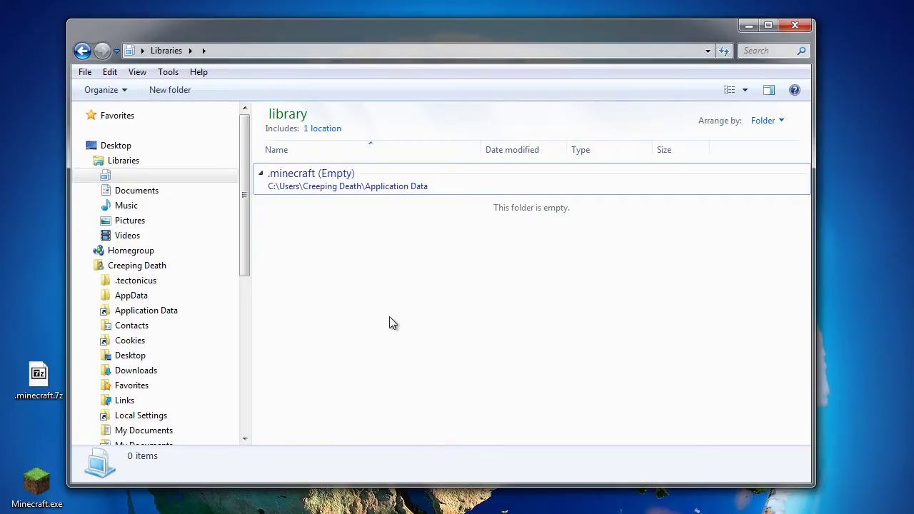
{"action": "left_click", "coordinate": [51, 392]}
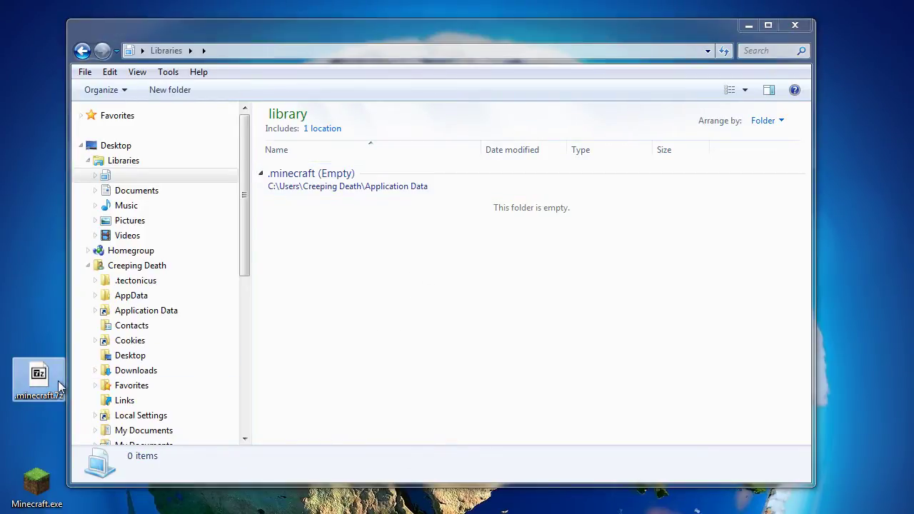
{"action": "left_click", "coordinate": [364, 318]}
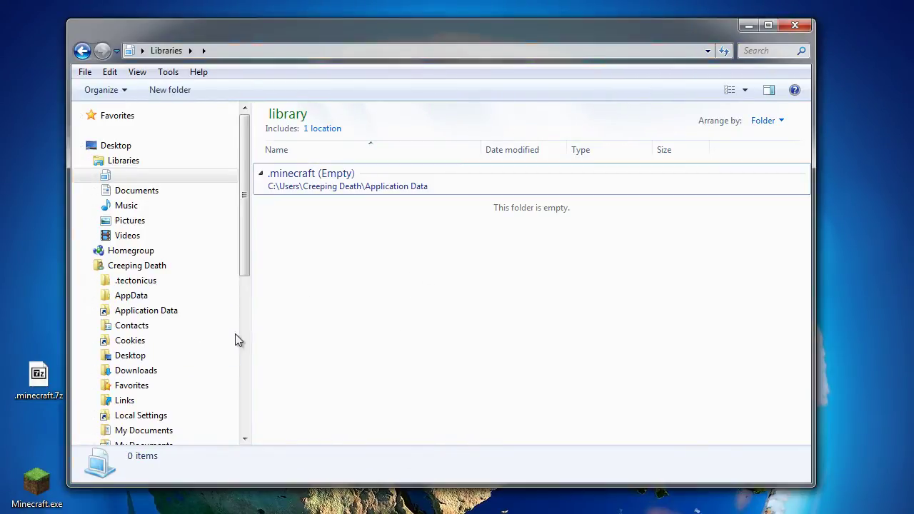
Run Minecraft.exe once by logging in to generate fresh game files, and quit from the title screen
{"action": "double_click", "coordinate": [36, 484]}
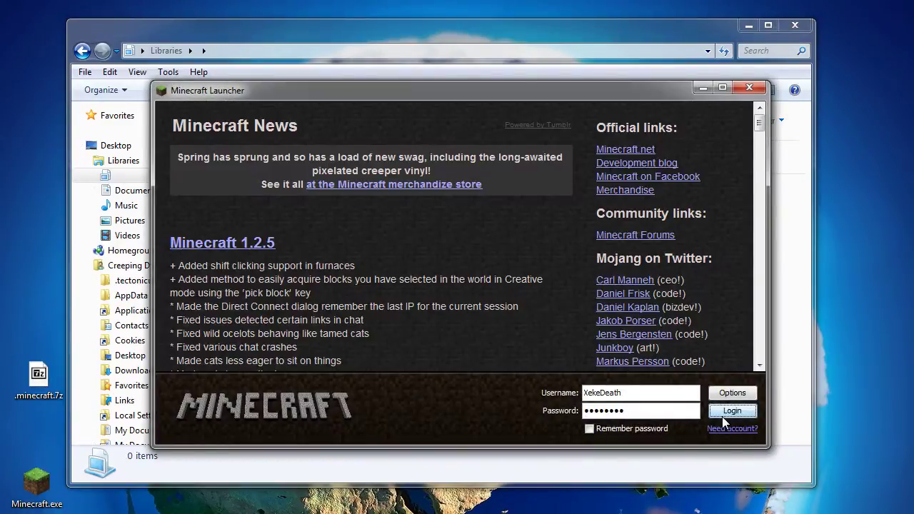
{"action": "left_click", "coordinate": [722, 416]}
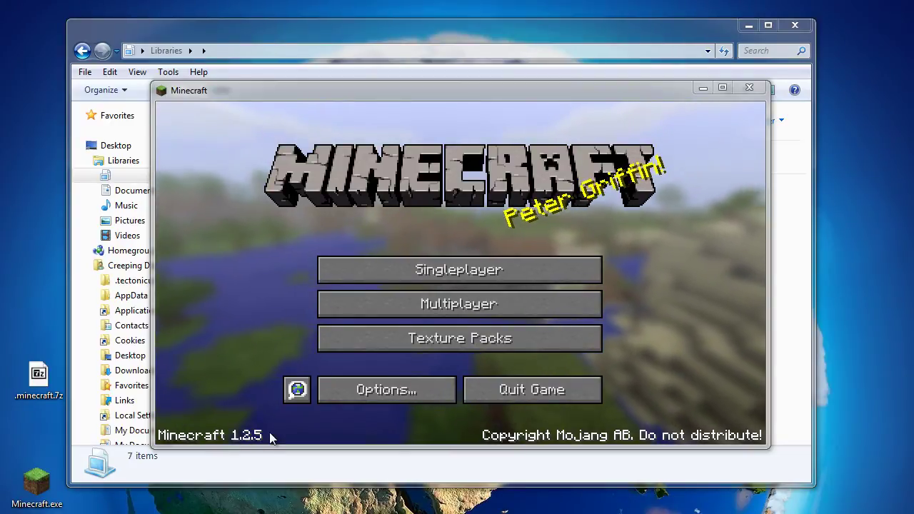
{"action": "left_click", "coordinate": [514, 395]}
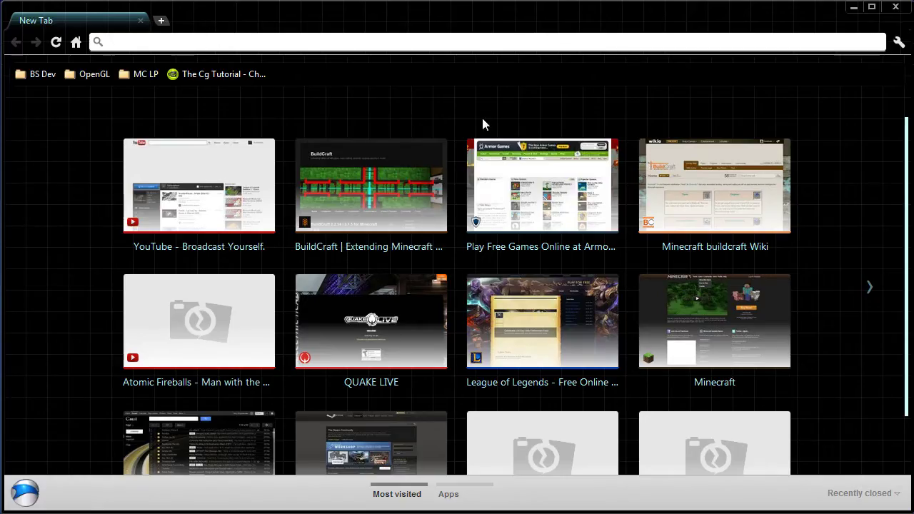
In the web browser, search for "minecraft modloader" and open the [V1.2.5] Risugami's Mods thread on Minecraft Forum
{"action": "type", "text": "minecraft modloader"}
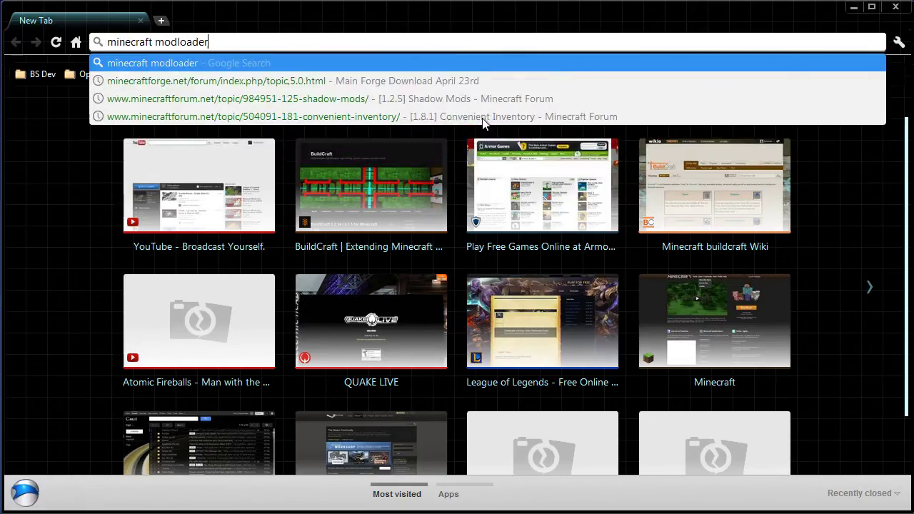
{"action": "key", "text": "Return"}
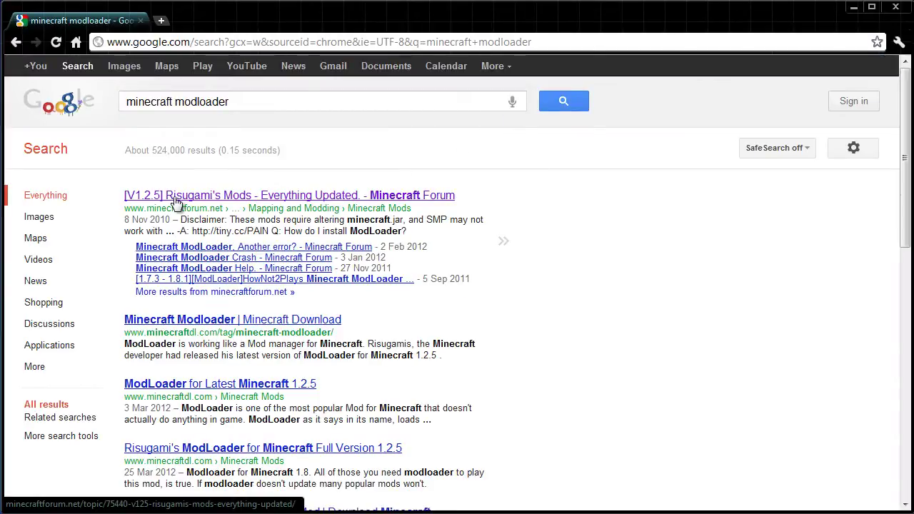
{"action": "left_click", "coordinate": [247, 200]}
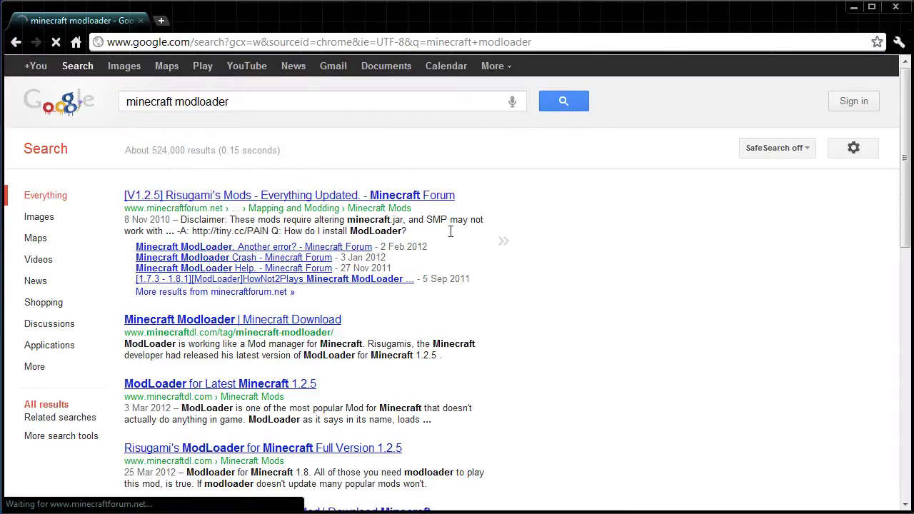
Find ModLoader 1.2.5 in the thread's mod list and download it through the direct link
{"action": "scroll", "coordinate": [465, 321], "scroll_direction": "down", "scroll_amount": 10}
{"action": "scroll", "coordinate": [454, 323], "scroll_direction": "down", "scroll_amount": 10}
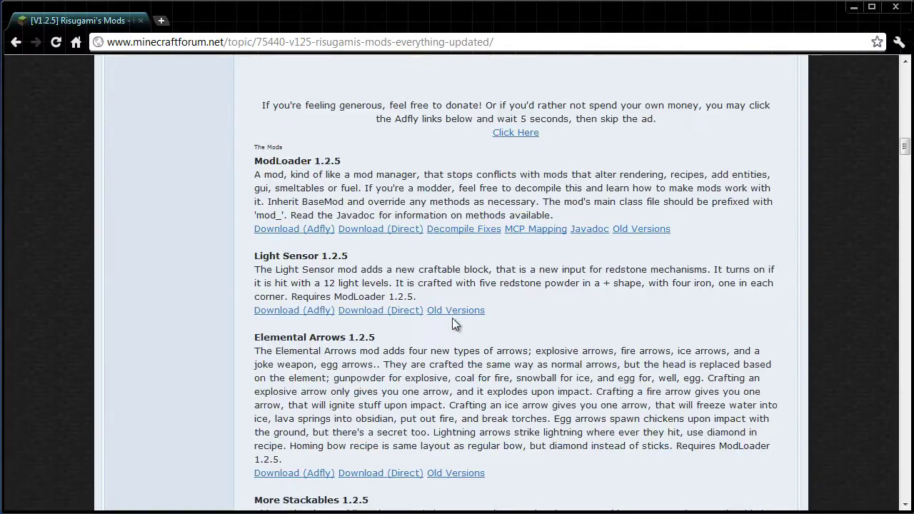
{"action": "left_click_drag", "start_coordinate": [263, 158], "coordinate": [351, 159]}
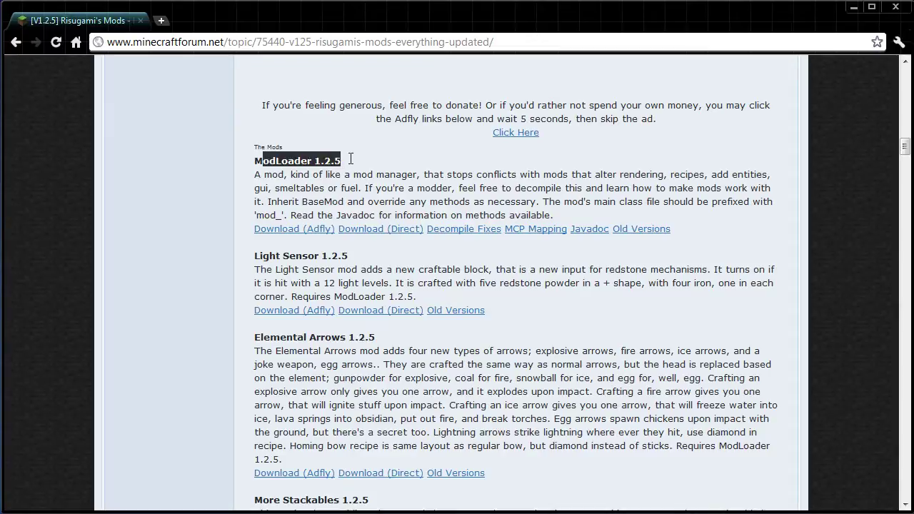
{"action": "left_click", "coordinate": [404, 178]}
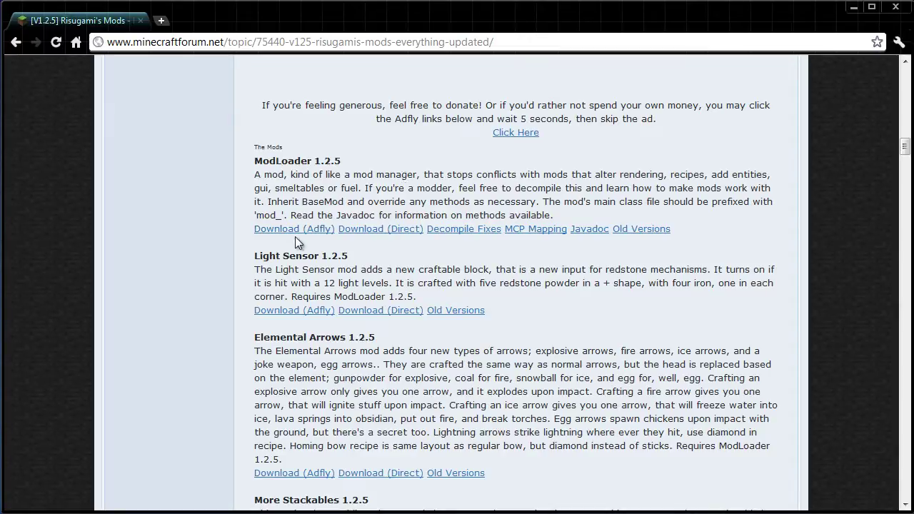
{"action": "left_click", "coordinate": [366, 233]}
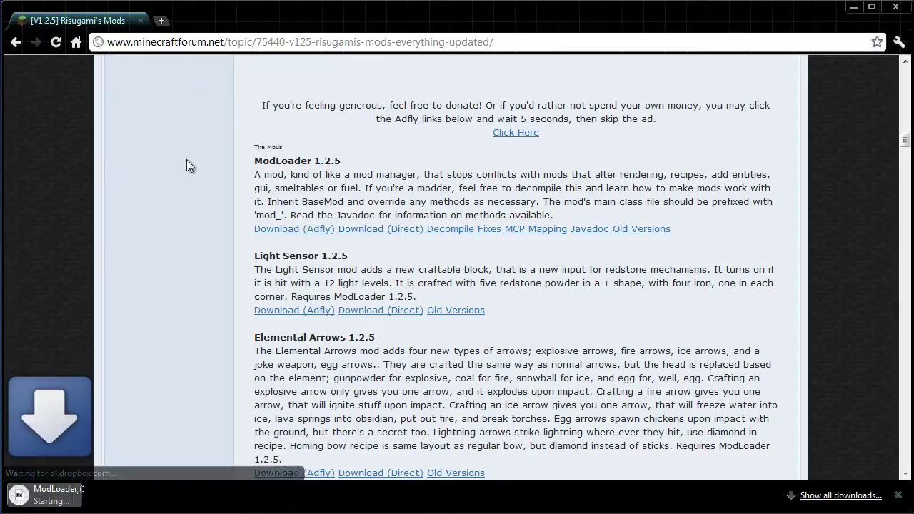
Return to the search results, dismiss the finished download, and search for "minecraft forge" instead
{"action": "key", "text": "alt+Left"}
{"action": "left_click", "coordinate": [148, 494]}
{"action": "left_click", "coordinate": [340, 495]}
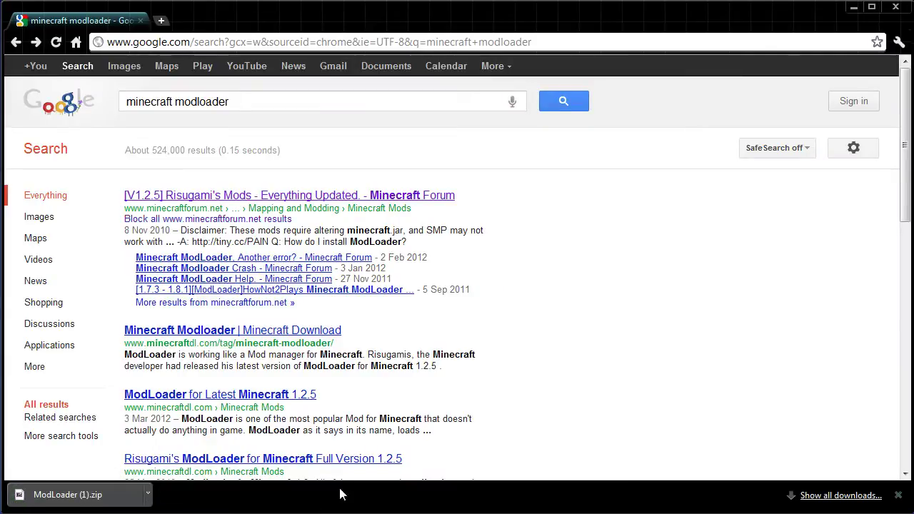
{"action": "left_click", "coordinate": [898, 495]}
{"action": "double_click", "coordinate": [207, 102]}
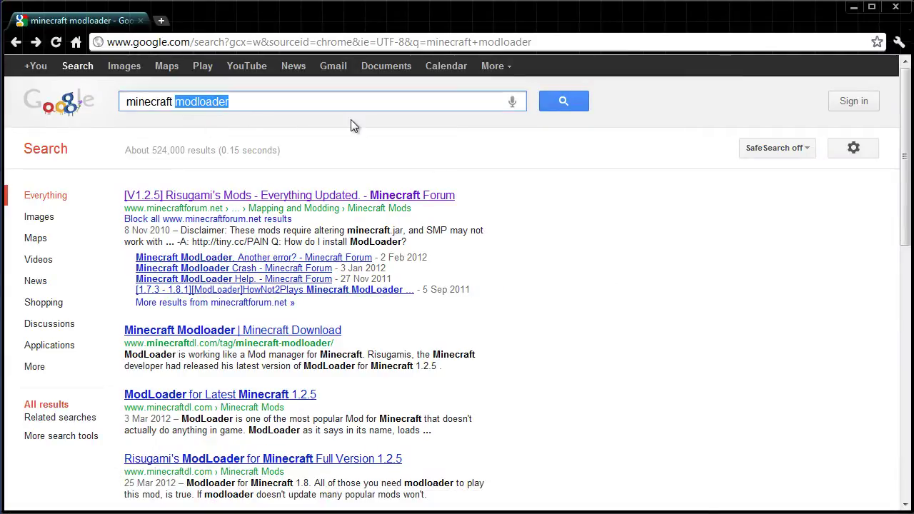
{"action": "type", "text": "forge"}
{"action": "key", "text": "Return"}
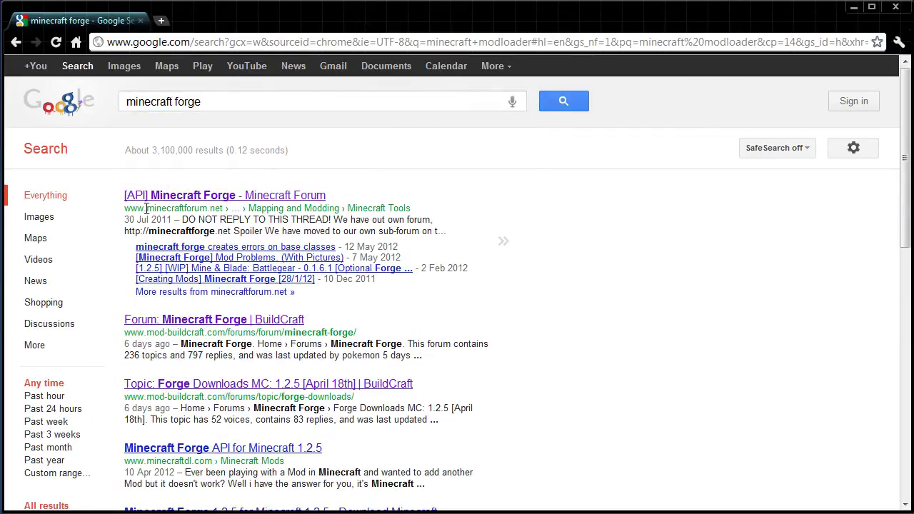
Open the Minecraft Forge Forums from the results and go to the Main Forge Download April 23rd topic in Releases
{"action": "left_click_drag", "start_coordinate": [142, 207], "coordinate": [217, 208]}
{"action": "scroll", "coordinate": [278, 242], "scroll_direction": "down", "scroll_amount": 2}
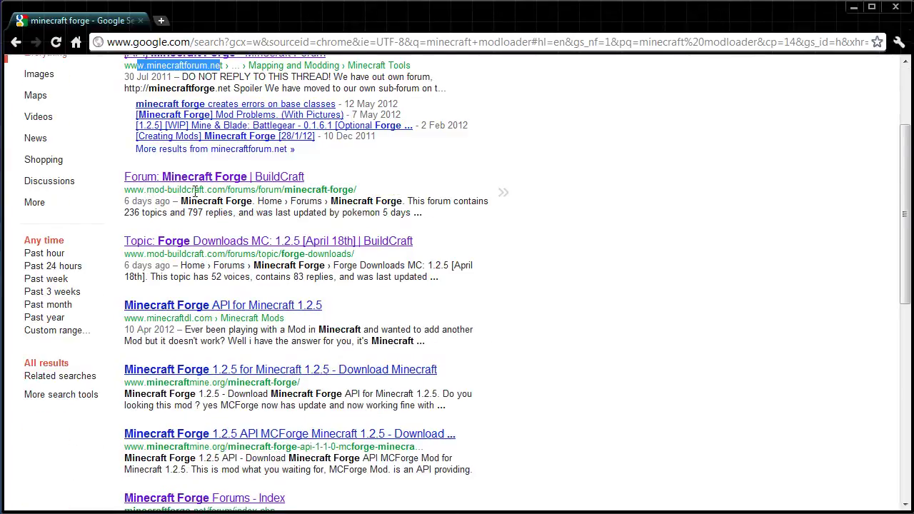
{"action": "scroll", "coordinate": [253, 189], "scroll_direction": "down", "scroll_amount": 4}
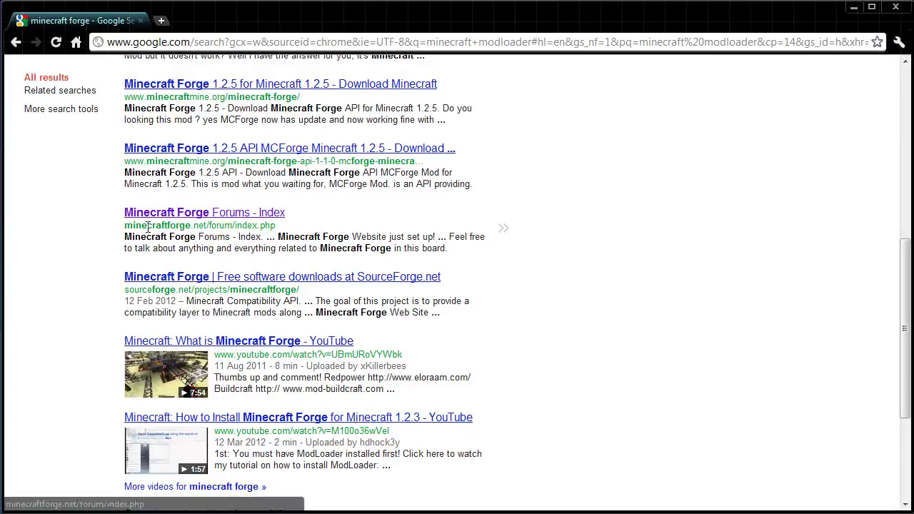
{"action": "left_click", "coordinate": [212, 217]}
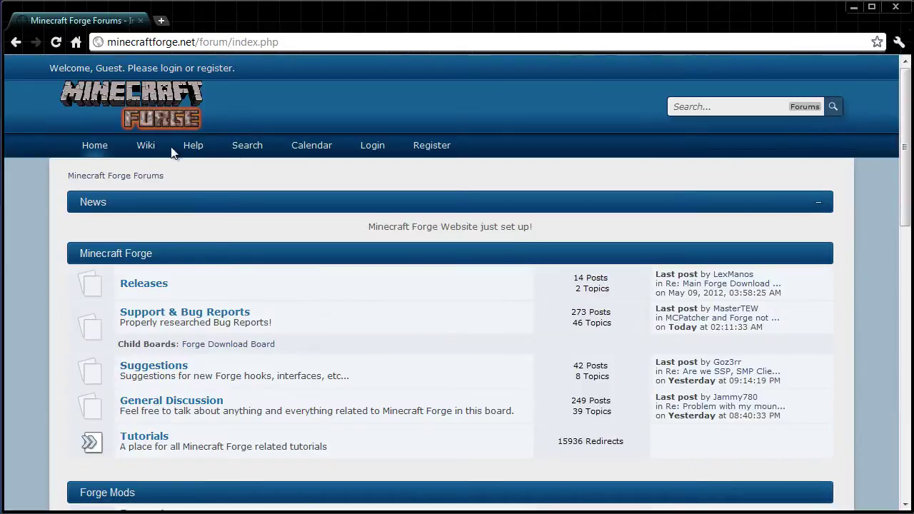
{"action": "left_click", "coordinate": [144, 284]}
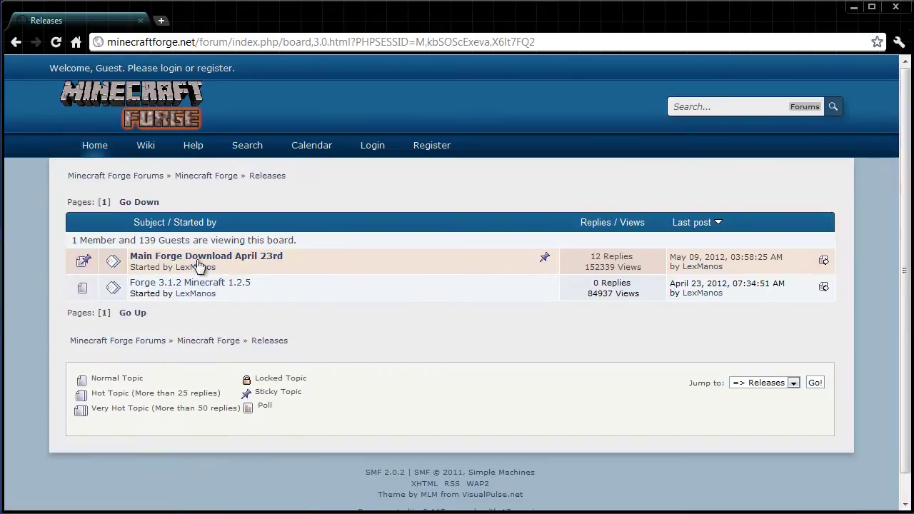
{"action": "left_click", "coordinate": [149, 257]}
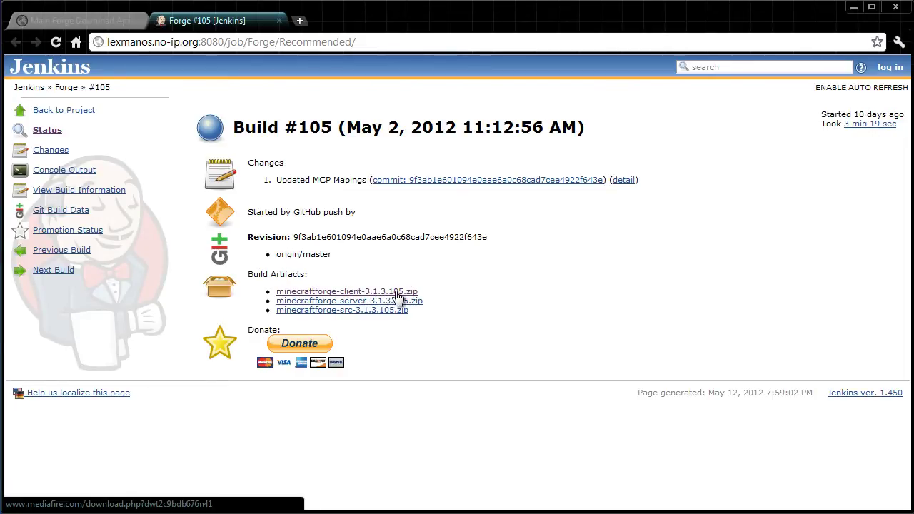
Open the download page for minecraftforge-client-3.1.3.105.zip from the recommended Forge build, and close the browser
{"action": "left_click", "coordinate": [399, 293]}
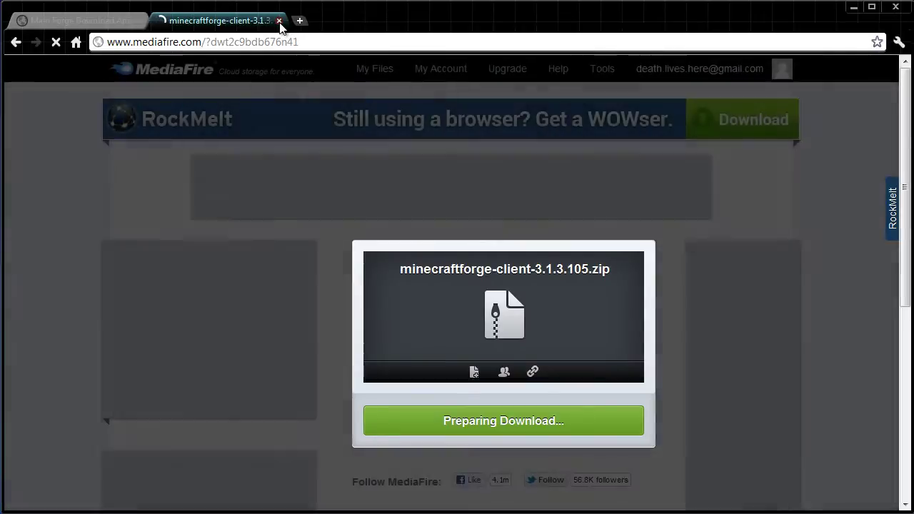
{"action": "left_click", "coordinate": [278, 20]}
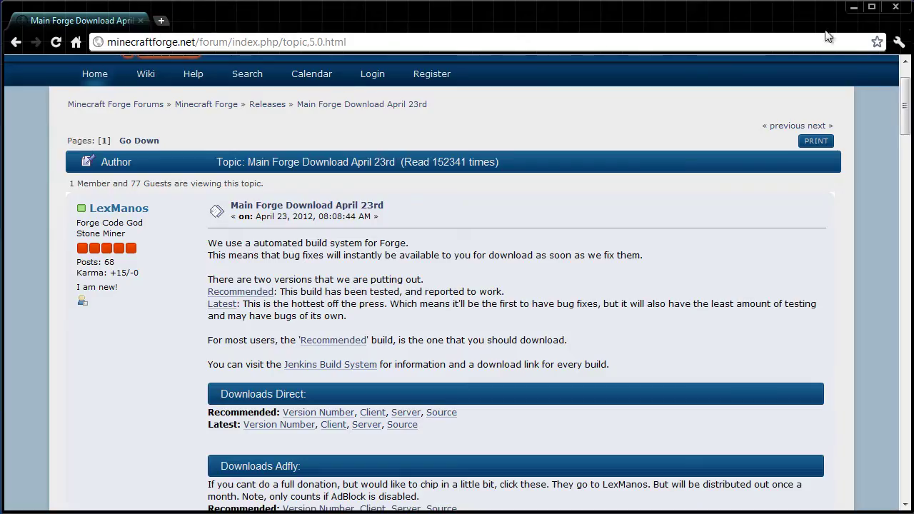
{"action": "left_click", "coordinate": [896, 7]}
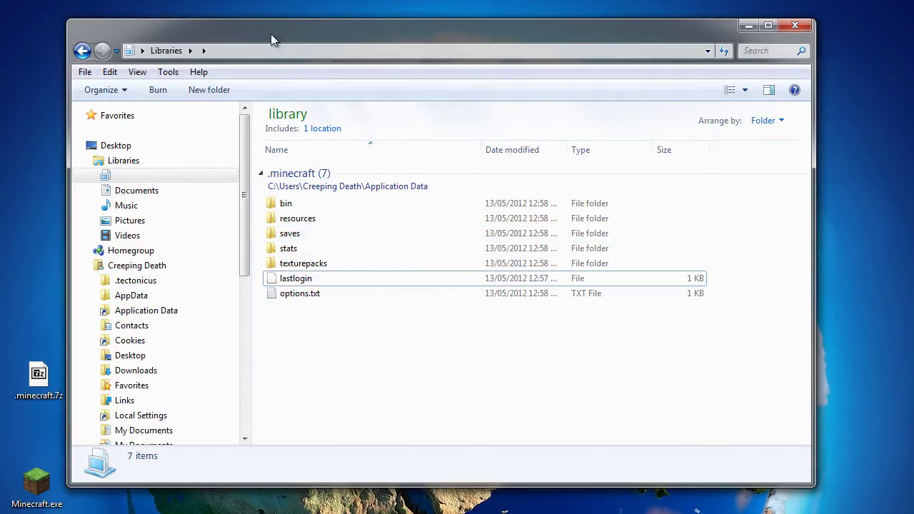
Open the bin folder inside .minecraft and make a duplicate of minecraft.jar there as a backup
{"action": "left_click_drag", "start_coordinate": [271, 33], "coordinate": [592, 31]}
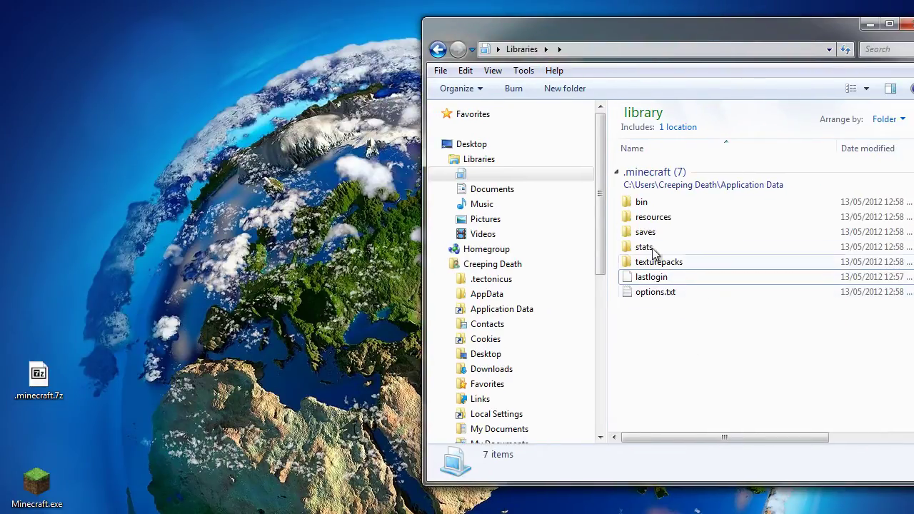
{"action": "double_click", "coordinate": [643, 203]}
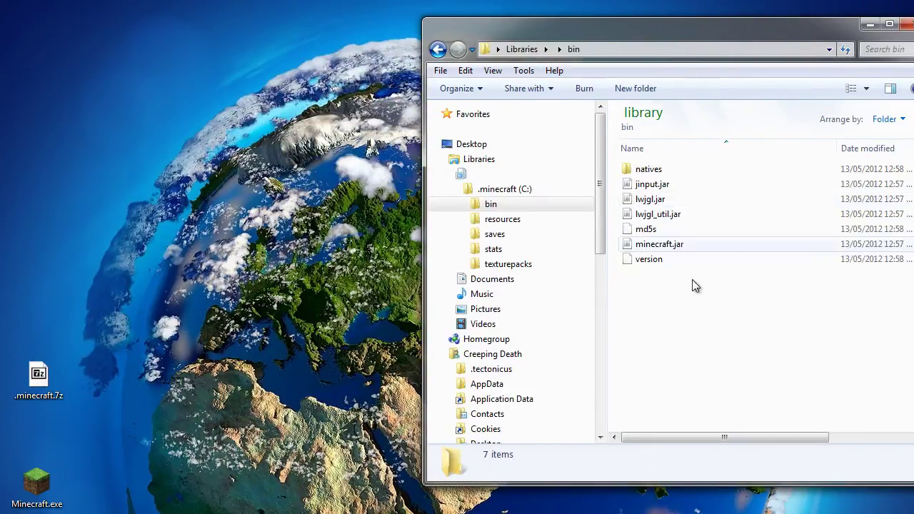
{"action": "left_click", "coordinate": [675, 245]}
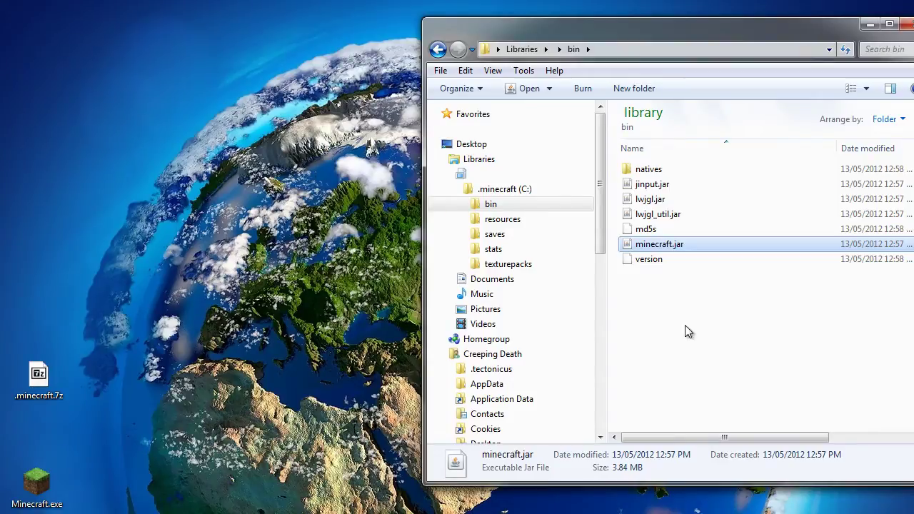
{"action": "left_click", "coordinate": [767, 307]}
{"action": "left_click", "coordinate": [680, 248]}
{"action": "key", "text": "ctrl+c"}
{"action": "key", "text": "ctrl+v"}
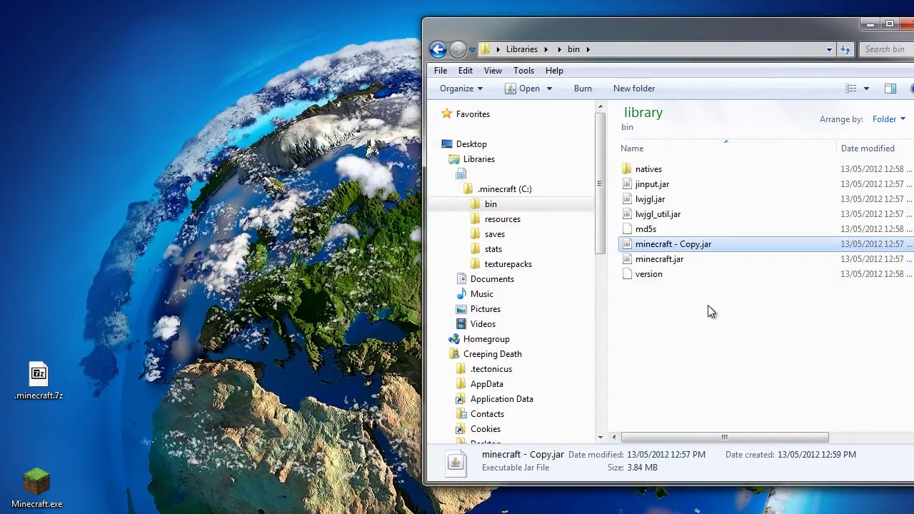
{"action": "left_click", "coordinate": [708, 305]}
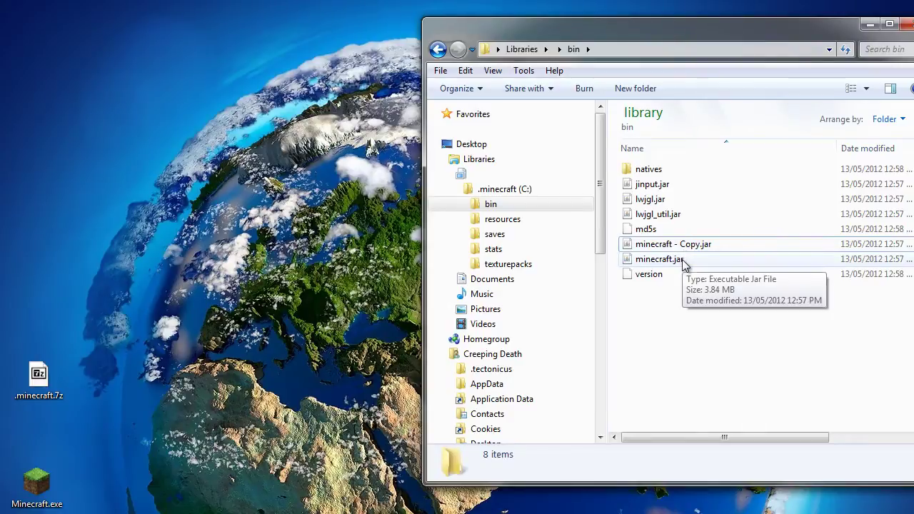
Open minecraft.jar from the bin folder as an archive in 7-Zip
{"action": "left_click", "coordinate": [677, 264]}
{"action": "right_click", "coordinate": [675, 263]}
{"action": "mouse_move", "coordinate": [827, 295]}
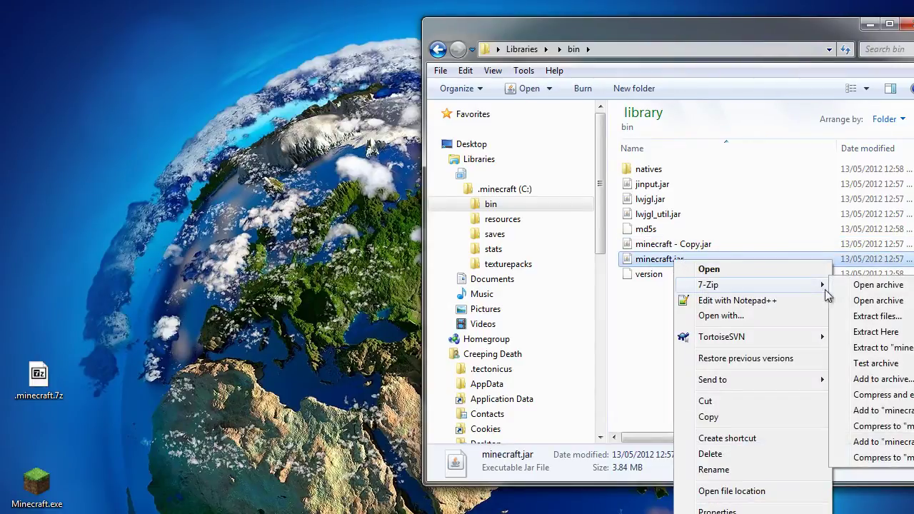
{"action": "left_click", "coordinate": [877, 285]}
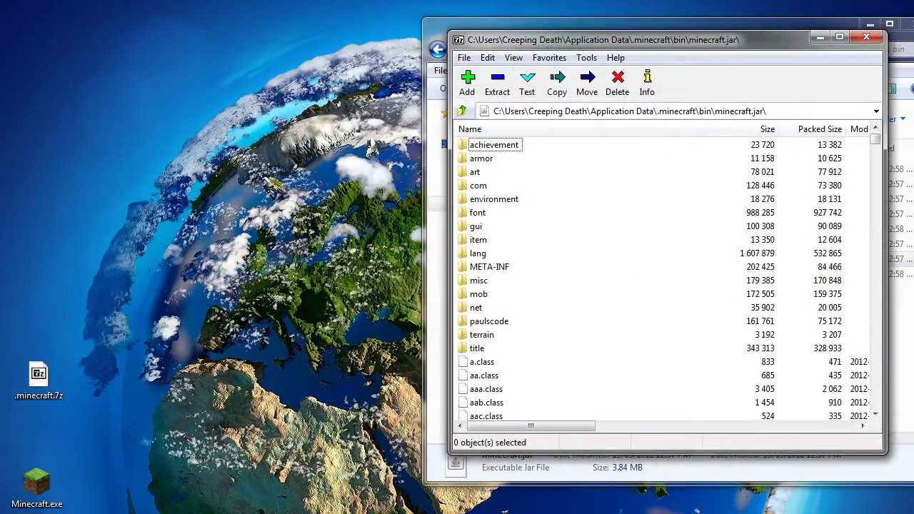
Open ModLoader.zip from the downloaded prerequisites as a 7-Zip archive and place its window beside the minecraft.jar archive
{"action": "key", "text": "alt+Tab"}
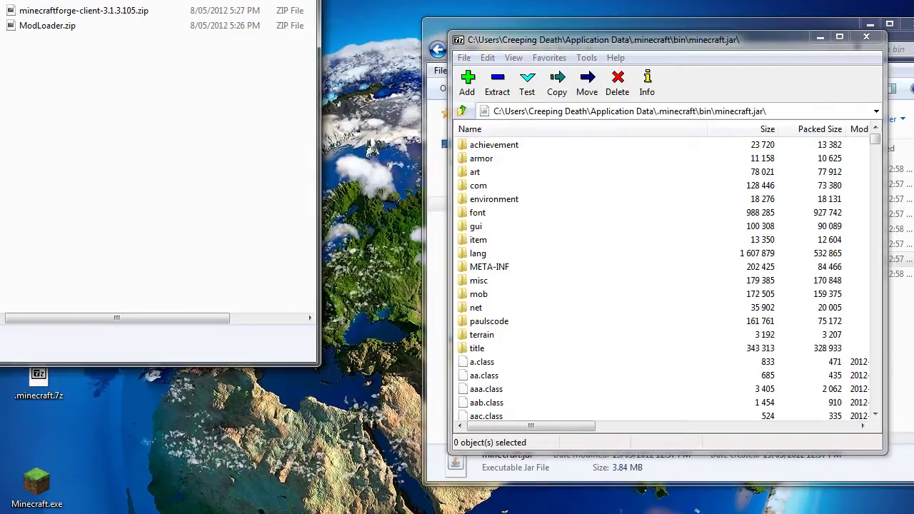
{"action": "right_click", "coordinate": [63, 25]}
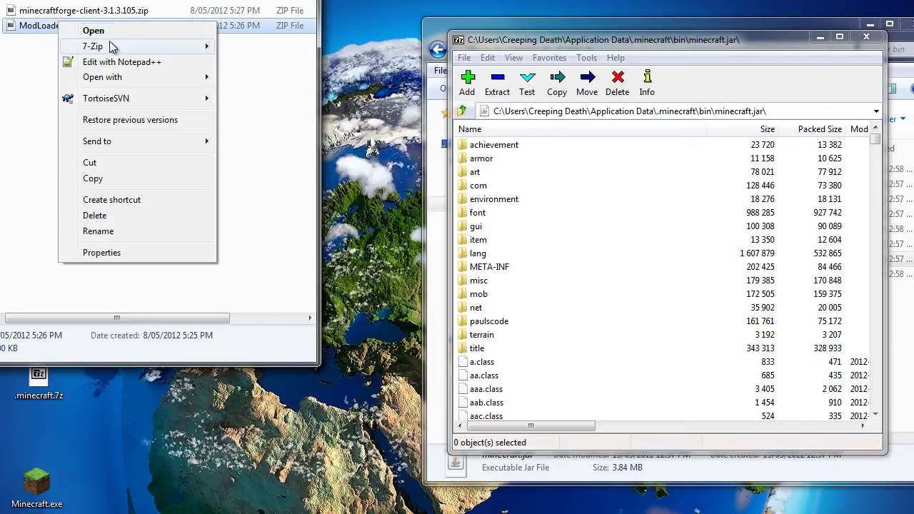
{"action": "mouse_move", "coordinate": [142, 46]}
{"action": "left_click", "coordinate": [302, 46]}
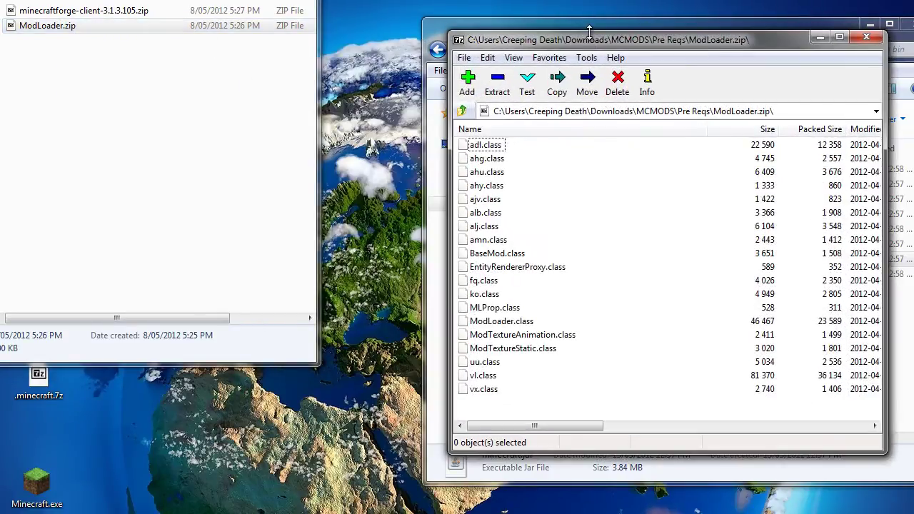
{"action": "left_click_drag", "start_coordinate": [590, 44], "coordinate": [134, 62]}
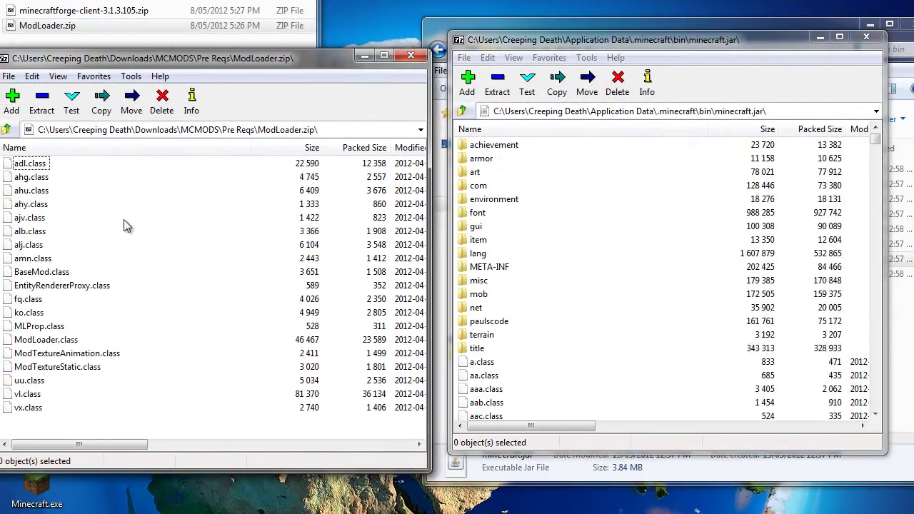
Copy all files from ModLoader.zip into the root of the minecraft.jar archive, and close the ModLoader archive
{"action": "key", "text": "ctrl+a"}
{"action": "left_click_drag", "start_coordinate": [44, 236], "coordinate": [640, 283]}
{"action": "left_click", "coordinate": [409, 325]}
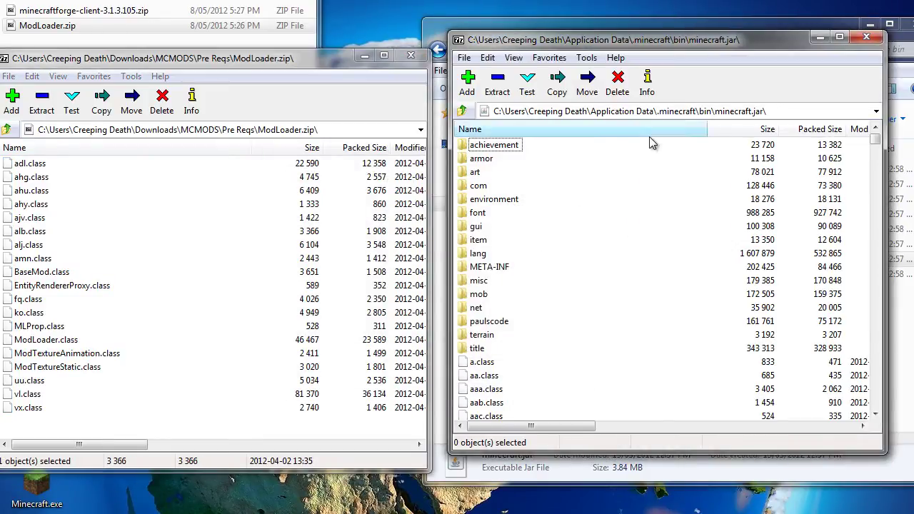
{"action": "left_click", "coordinate": [411, 55]}
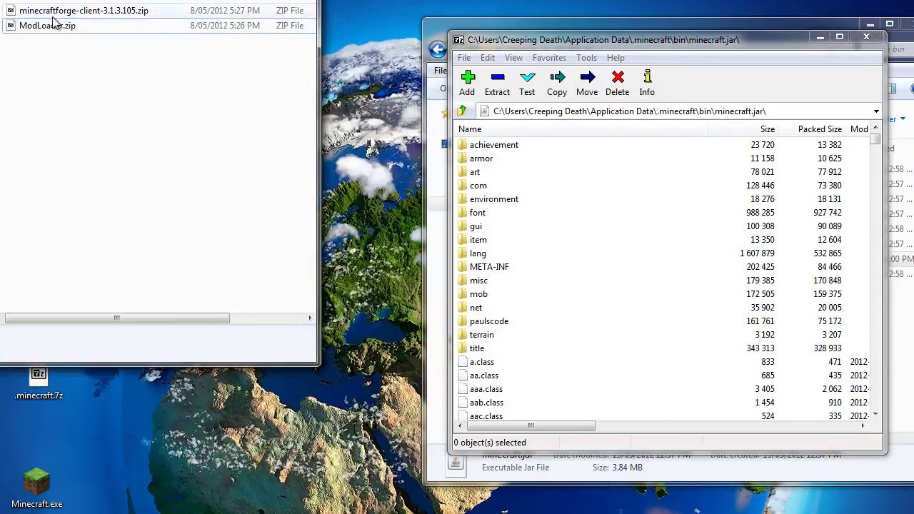
Open minecraftforge-client-3.1.3.105.zip in 7-Zip, copy its entire contents into minecraft.jar, and close the Forge archive
{"action": "right_click", "coordinate": [61, 10]}
{"action": "mouse_move", "coordinate": [88, 28]}
{"action": "left_click", "coordinate": [243, 29]}
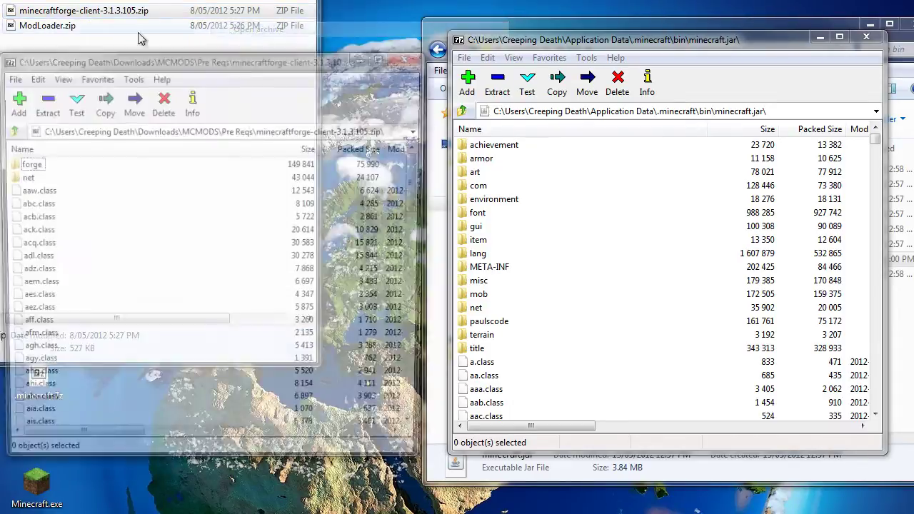
{"action": "key", "text": "ctrl+a"}
{"action": "left_click_drag", "start_coordinate": [8, 263], "coordinate": [615, 262]}
{"action": "left_click", "coordinate": [409, 325]}
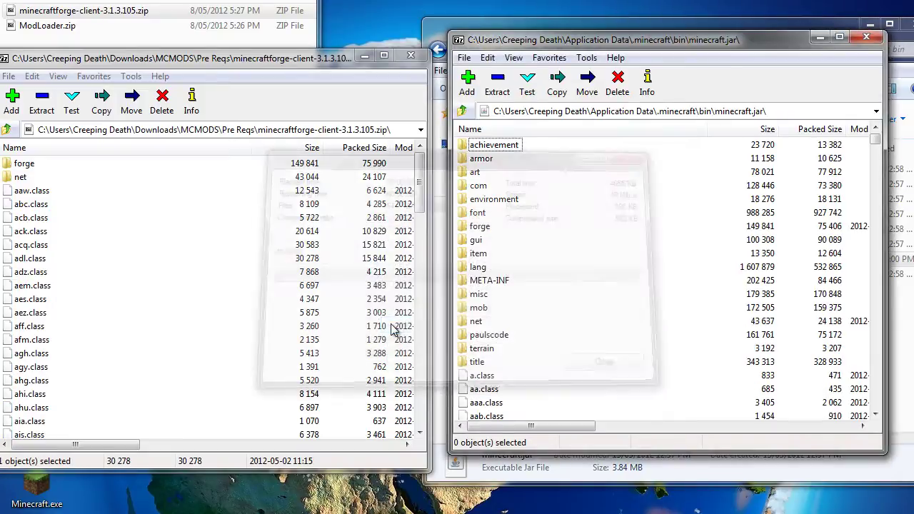
{"action": "left_click", "coordinate": [411, 55]}
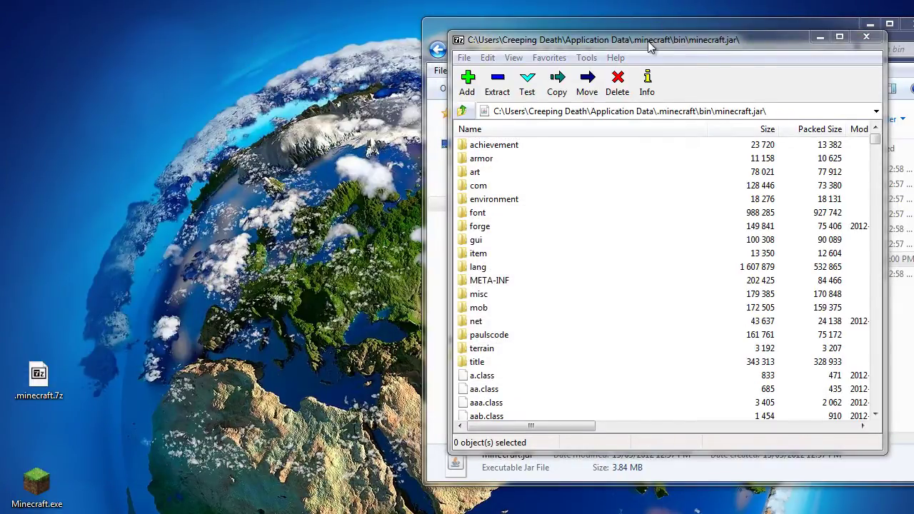
Start Minecraft with META-INF still in the jar, log in with the account password, and close the game
{"action": "left_click_drag", "start_coordinate": [650, 46], "coordinate": [307, 47]}
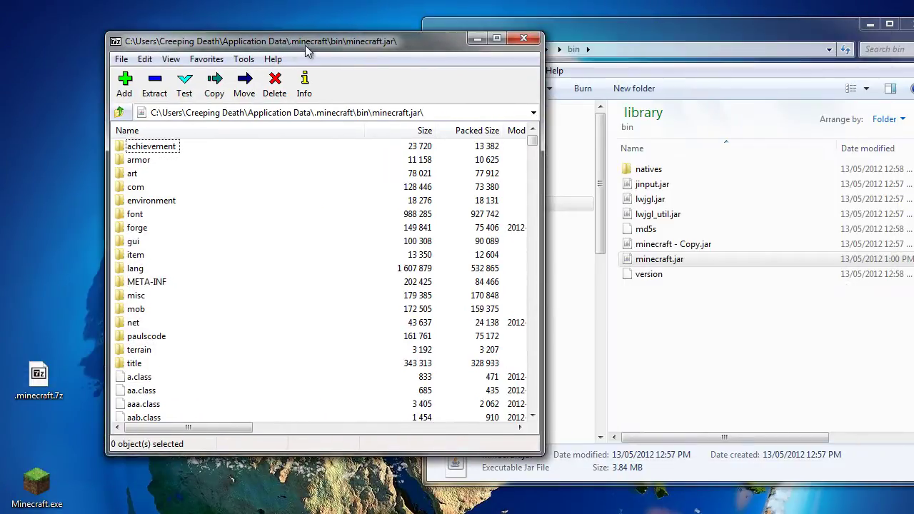
{"action": "double_click", "coordinate": [44, 485]}
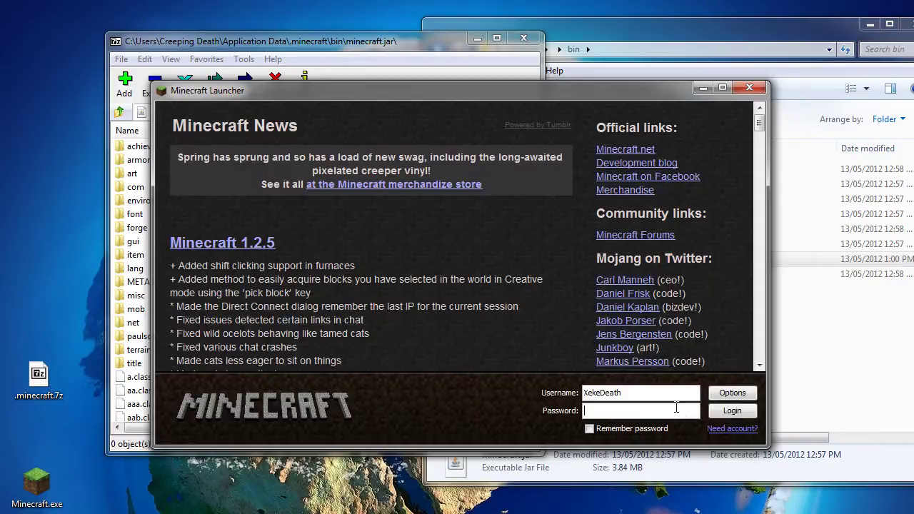
{"action": "key", "text": "Return"}
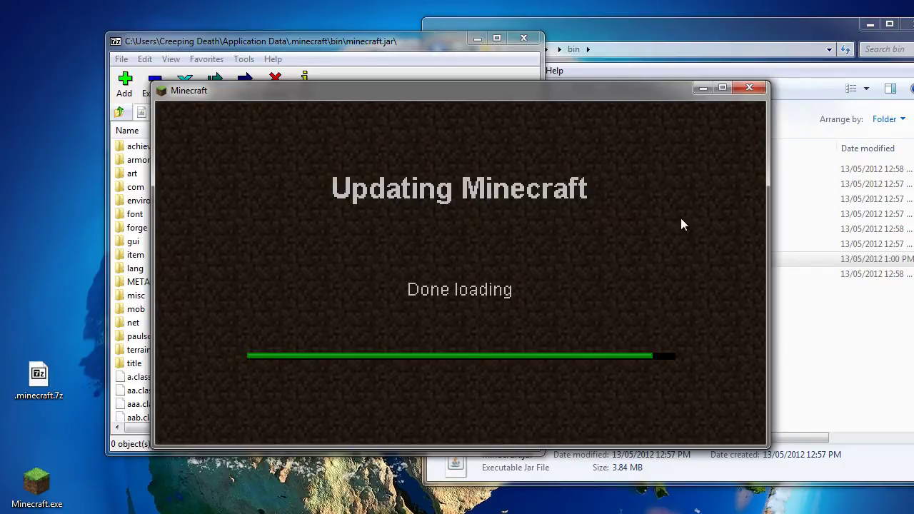
{"action": "left_click", "coordinate": [750, 87]}
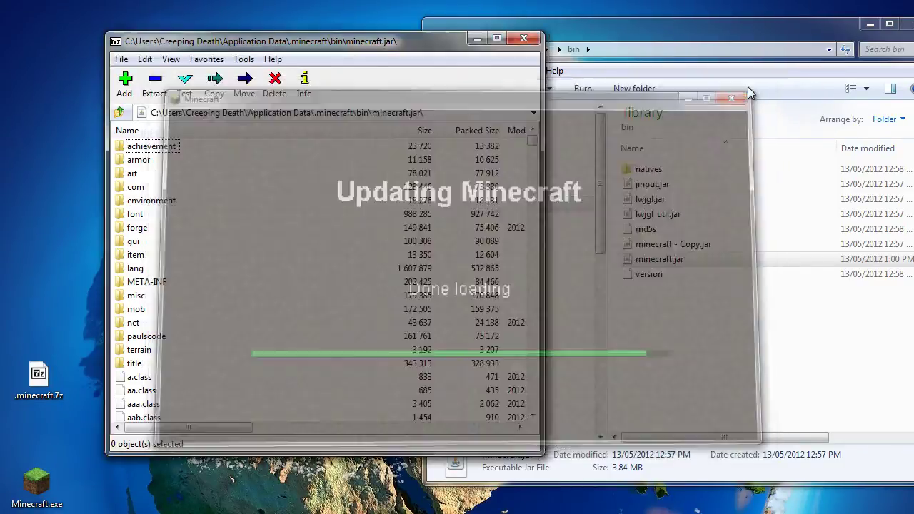
Delete the META-INF folder from the minecraft.jar archive and move the archive window away from the desktop shortcuts
{"action": "left_click", "coordinate": [149, 282]}
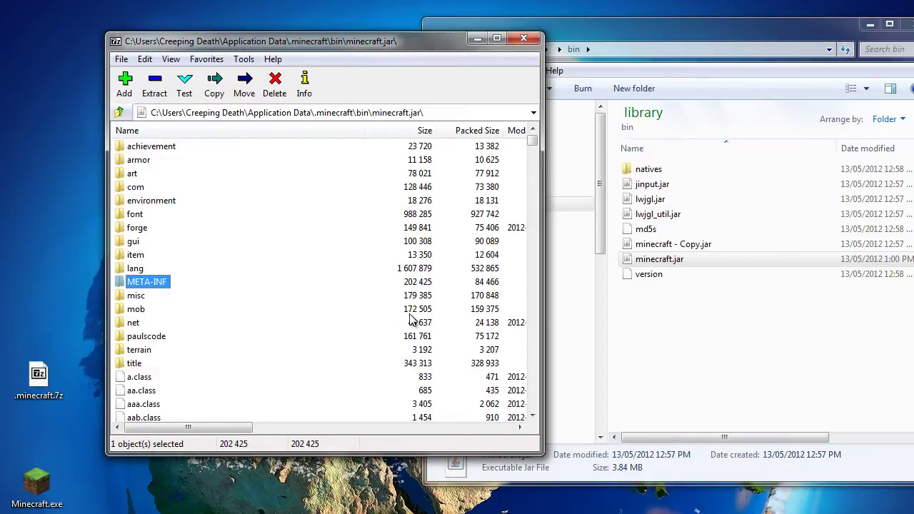
{"action": "key", "text": "Delete"}
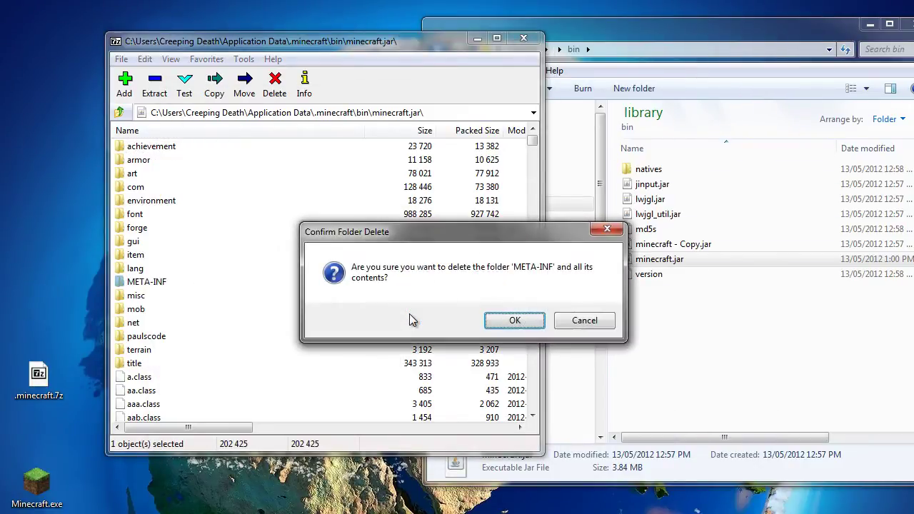
{"action": "left_click", "coordinate": [493, 327]}
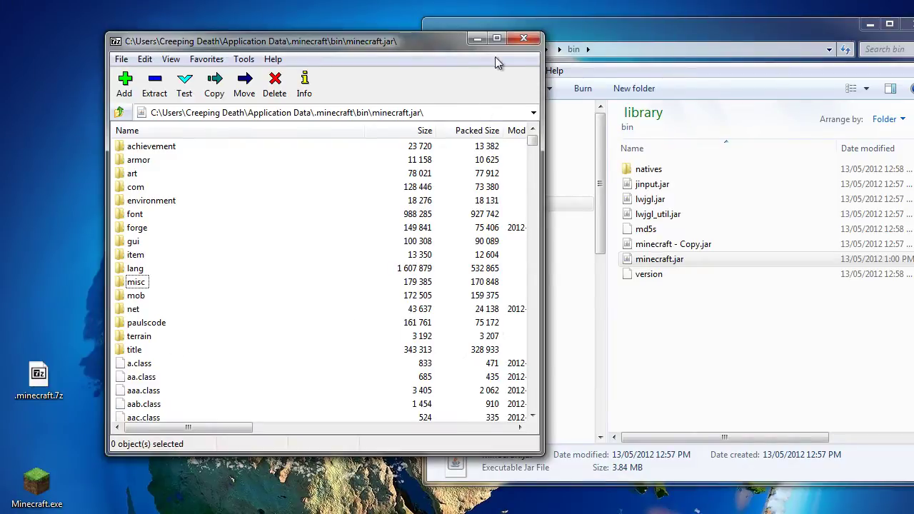
{"action": "left_click_drag", "start_coordinate": [425, 41], "coordinate": [781, 50]}
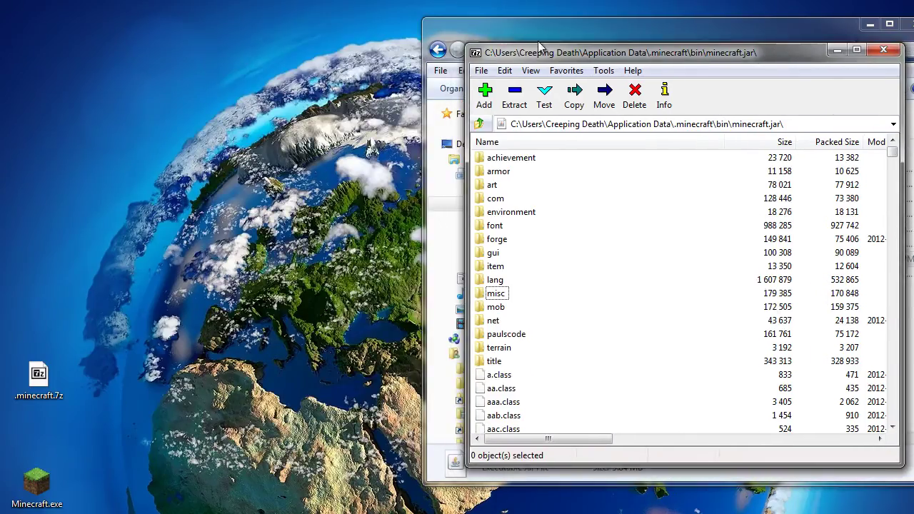
Start Minecraft again, enter the account password to log in and test the modded jar, and close the game
{"action": "double_click", "coordinate": [36, 482]}
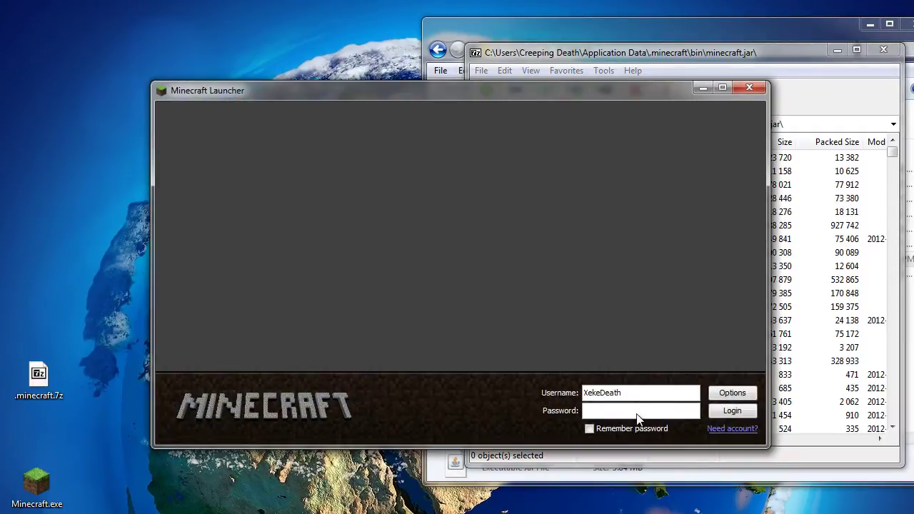
{"action": "left_click", "coordinate": [638, 415]}
{"action": "type", "text": "•"}
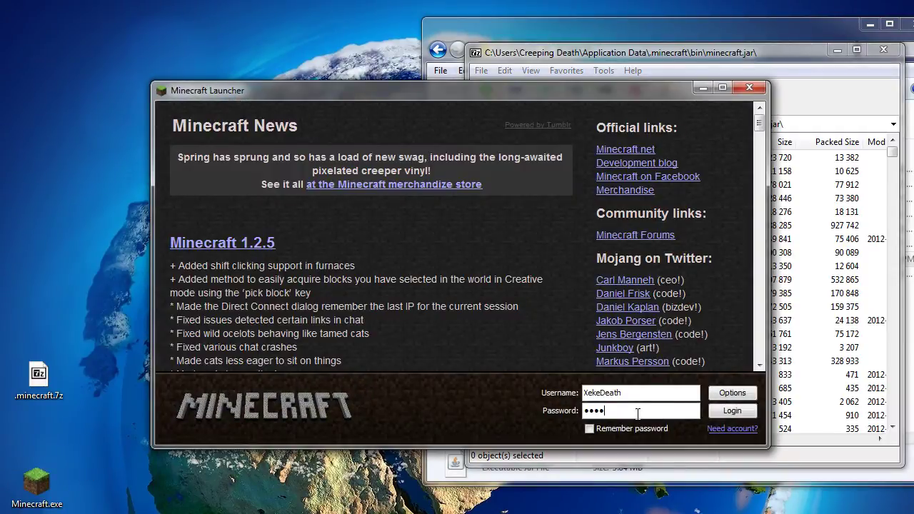
{"action": "left_click", "coordinate": [719, 418]}
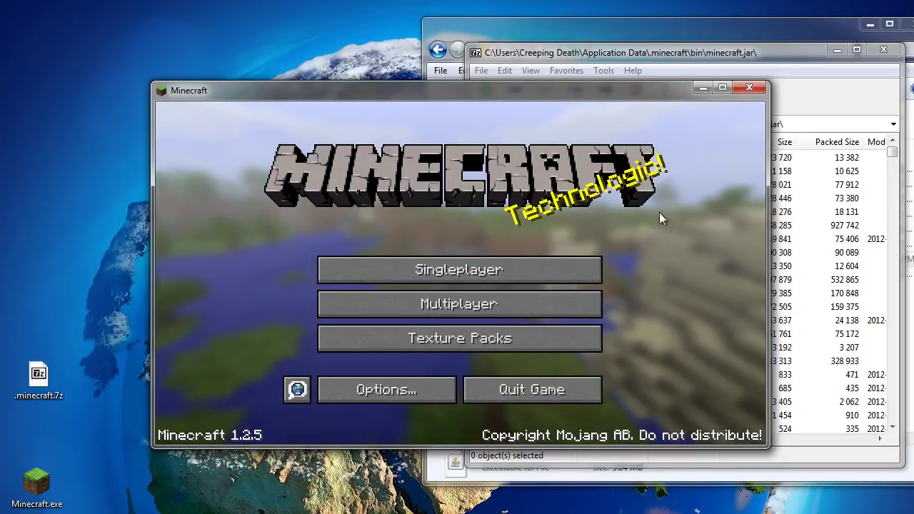
{"action": "left_click", "coordinate": [736, 89]}
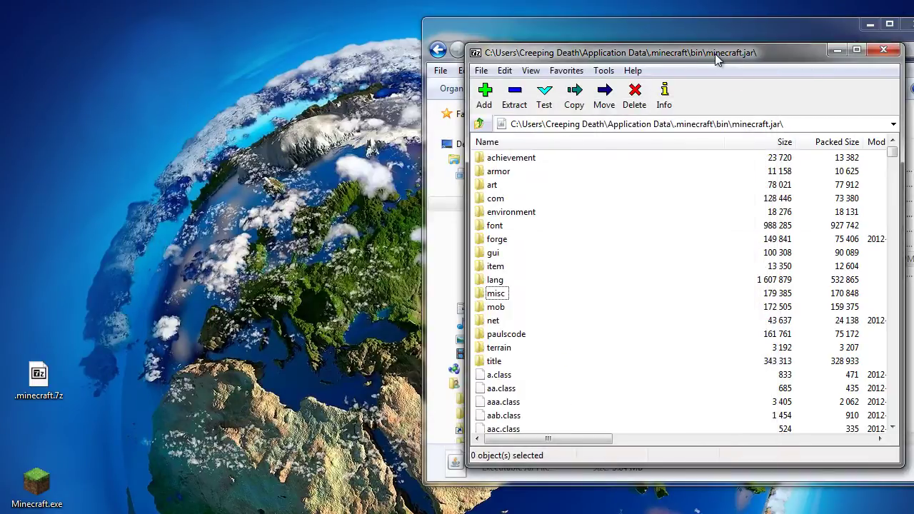
Close the minecraft.jar archive and check the .minecraft folder for the mods folder and ModLoader.txt
{"action": "left_click", "coordinate": [883, 49]}
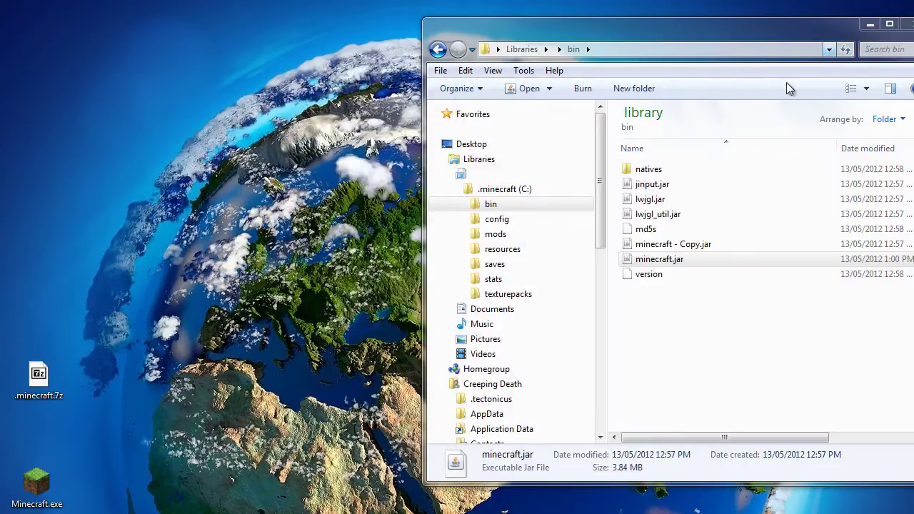
{"action": "left_click", "coordinate": [507, 190]}
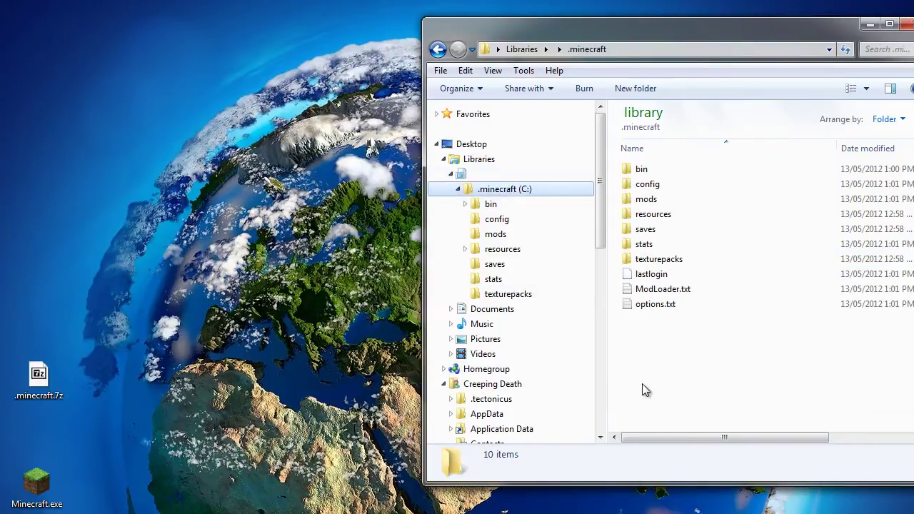
{"action": "left_click", "coordinate": [664, 200]}
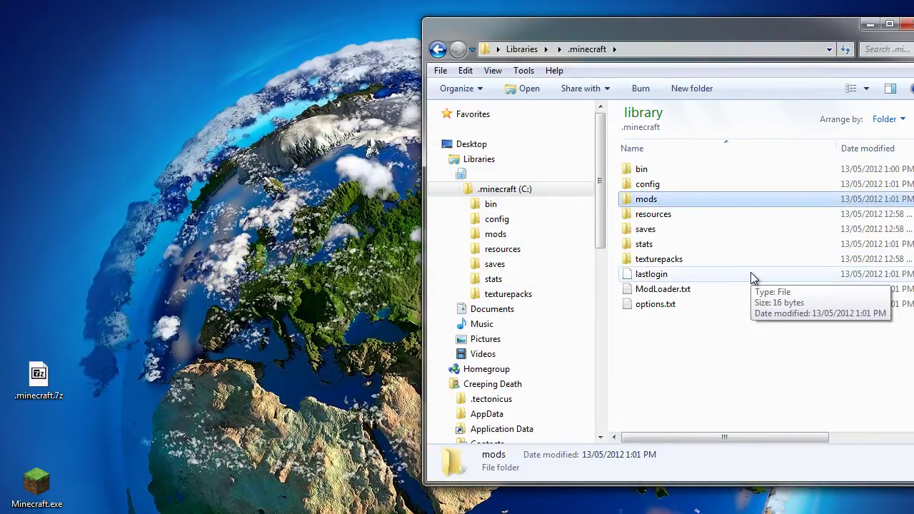
{"action": "left_click", "coordinate": [671, 289]}
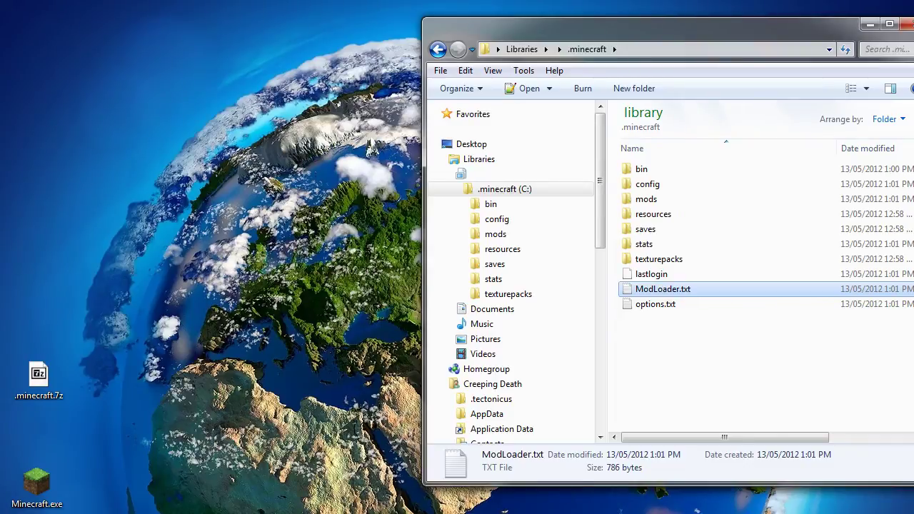
Look through the folder of downloaded mods and select the industrialcraft-2 client 1.95b jar
{"action": "key", "text": "alt+Tab"}
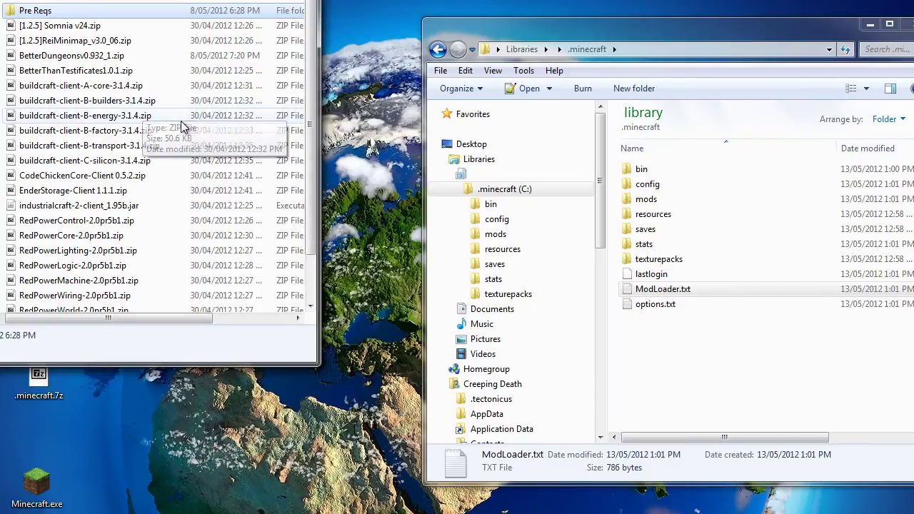
{"action": "scroll", "coordinate": [312, 118], "scroll_direction": "down", "scroll_amount": 1}
{"action": "scroll", "coordinate": [311, 118], "scroll_direction": "down", "scroll_amount": 1}
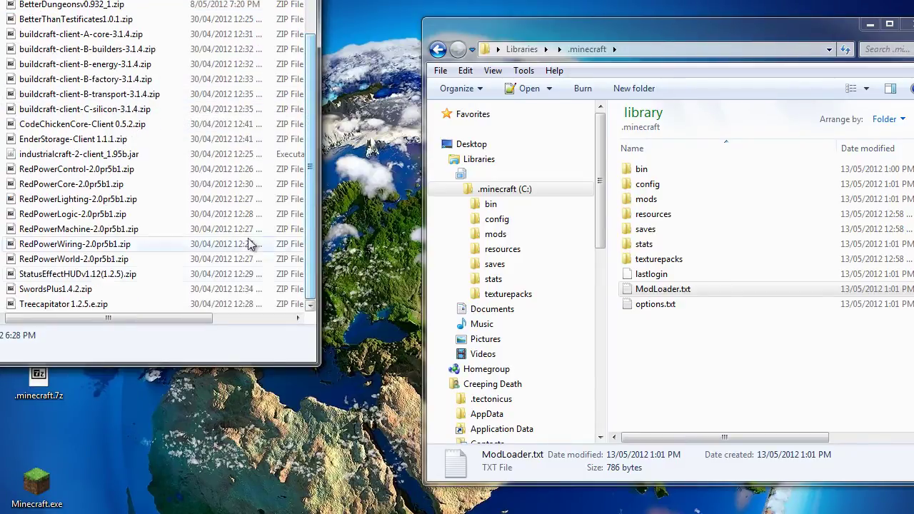
{"action": "left_click", "coordinate": [66, 156]}
Switch to the web browser and search for "minecraft industrialcraft 2"
{"action": "key", "text": "alt+Tab"}
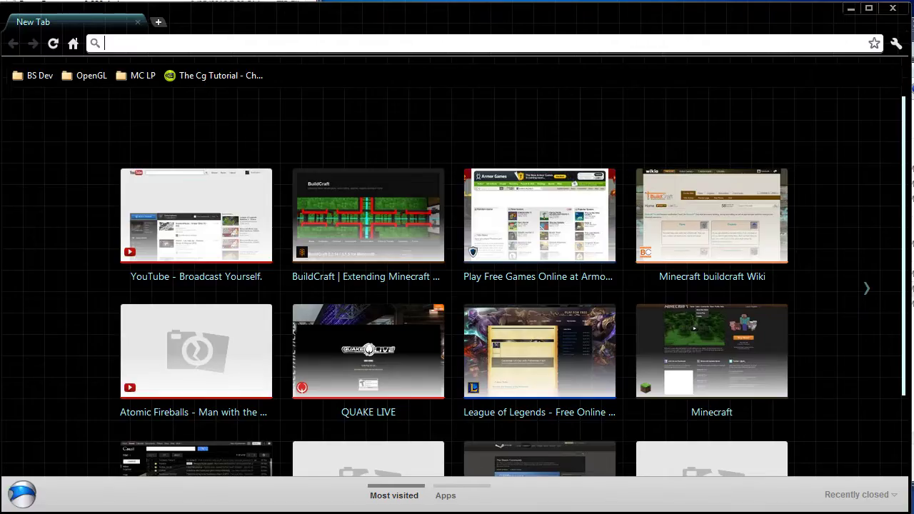
{"action": "type", "text": "mine"}
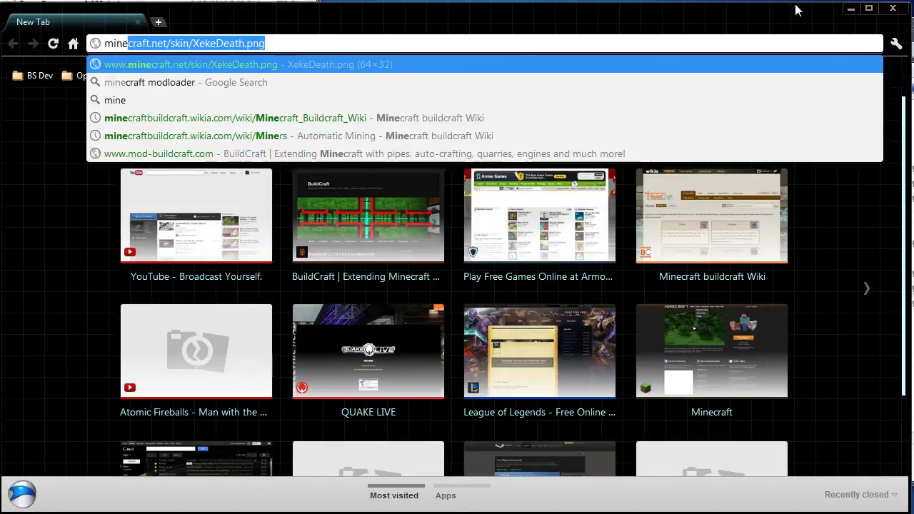
{"action": "type", "text": "craft industrialcraft"}
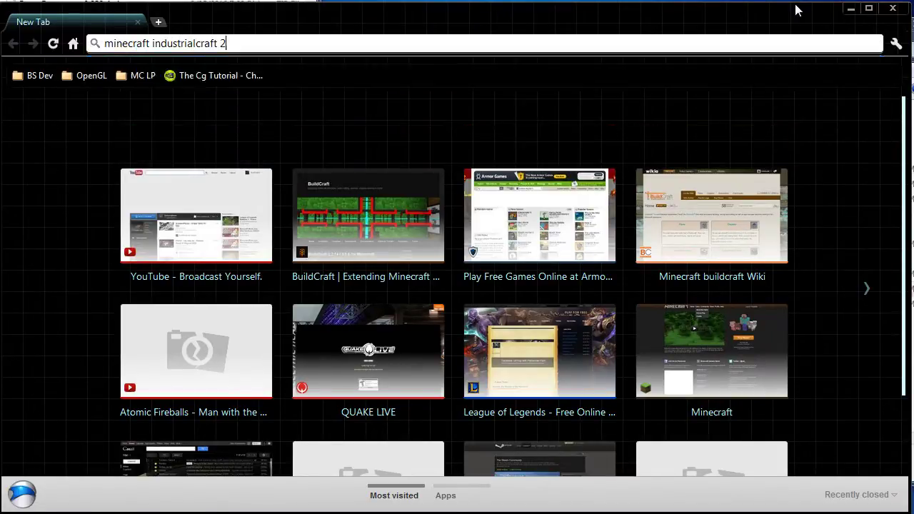
{"action": "type", "text": " 2"}
{"action": "key", "text": "Return"}
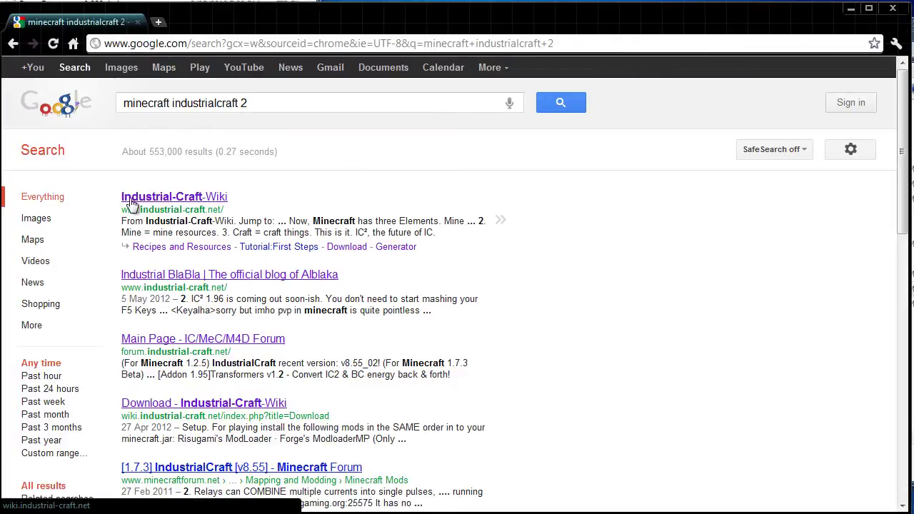
Open the Industrial-Craft-Wiki from the search results and locate the IC² v1.95b entry under Latest Updates
{"action": "left_click", "coordinate": [204, 202]}
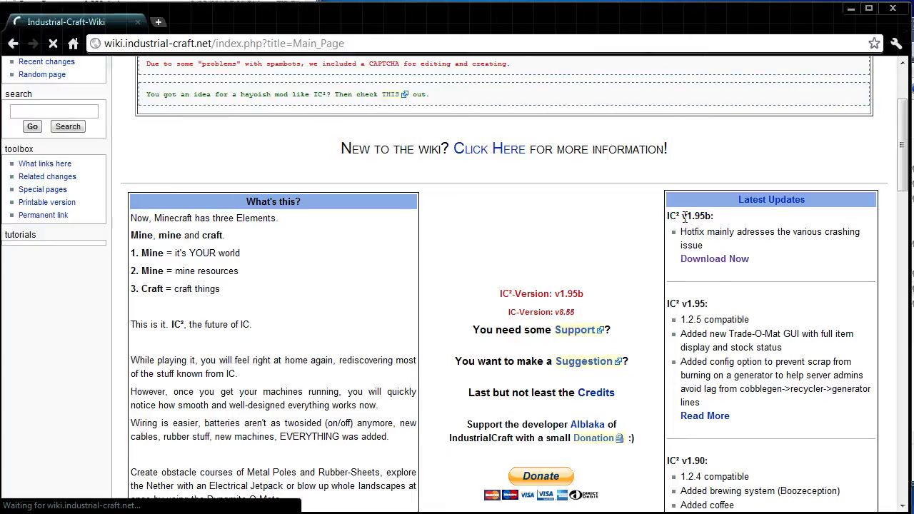
{"action": "left_click_drag", "start_coordinate": [716, 216], "coordinate": [677, 217]}
{"action": "left_click", "coordinate": [738, 236]}
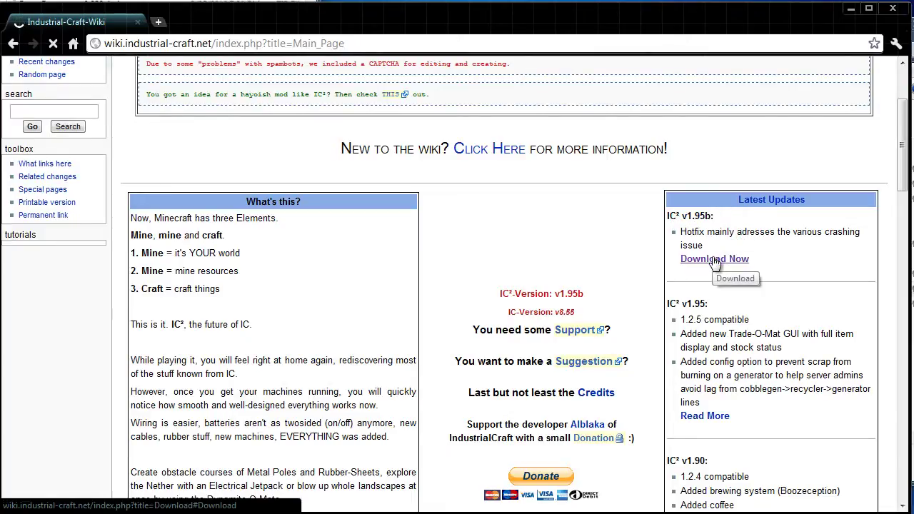
Open the IC² v1.95b download page and find the client download for Minecraft 1.2.5
{"action": "left_click", "coordinate": [714, 260]}
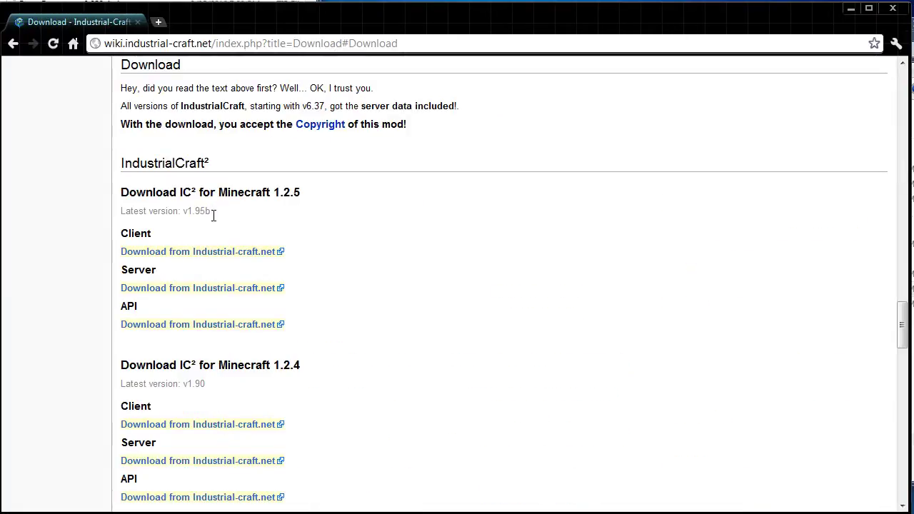
{"action": "left_click_drag", "start_coordinate": [277, 236], "coordinate": [299, 252]}
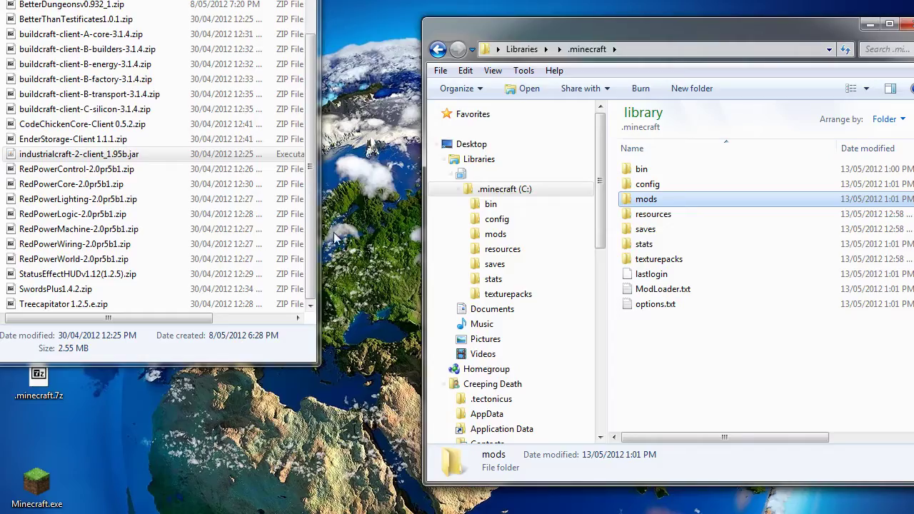
Switch to the file windows and move industrialcraft-2-client_1.95b.jar into the .minecraft mods folder
{"action": "left_click", "coordinate": [129, 159]}
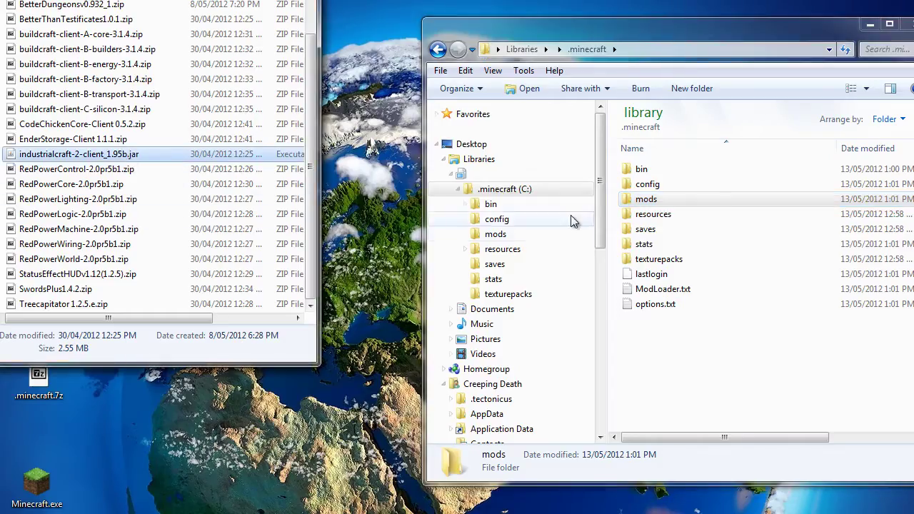
{"action": "double_click", "coordinate": [646, 198]}
{"action": "left_click_drag", "start_coordinate": [93, 154], "coordinate": [754, 269]}
{"action": "left_click", "coordinate": [693, 241]}
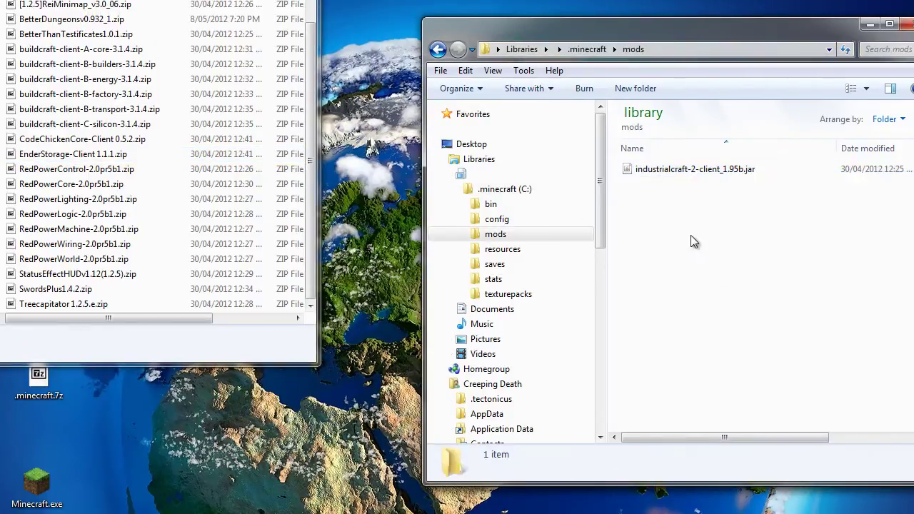
Launch Minecraft, log in, and create a single-player world named New World in Creative mode
{"action": "double_click", "coordinate": [57, 480]}
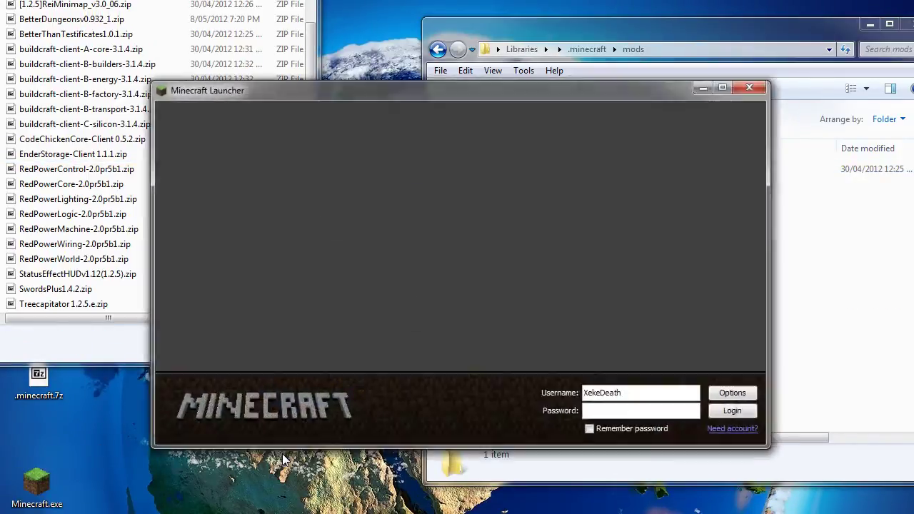
{"action": "key", "text": "Return"}
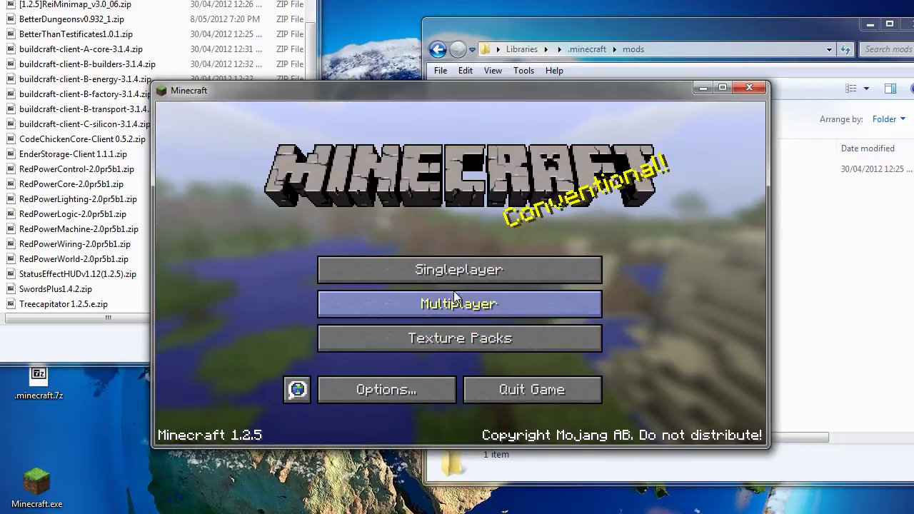
{"action": "left_click", "coordinate": [450, 275]}
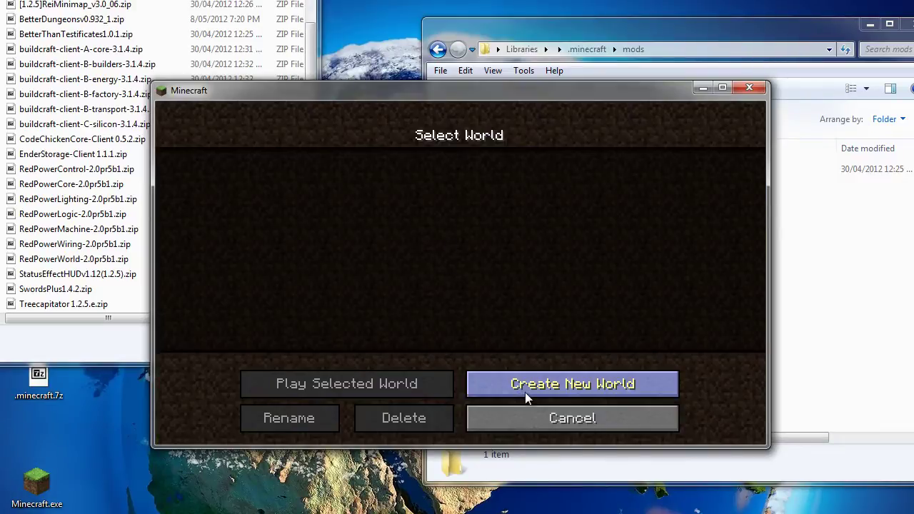
{"action": "left_click", "coordinate": [526, 392]}
{"action": "left_click", "coordinate": [422, 263]}
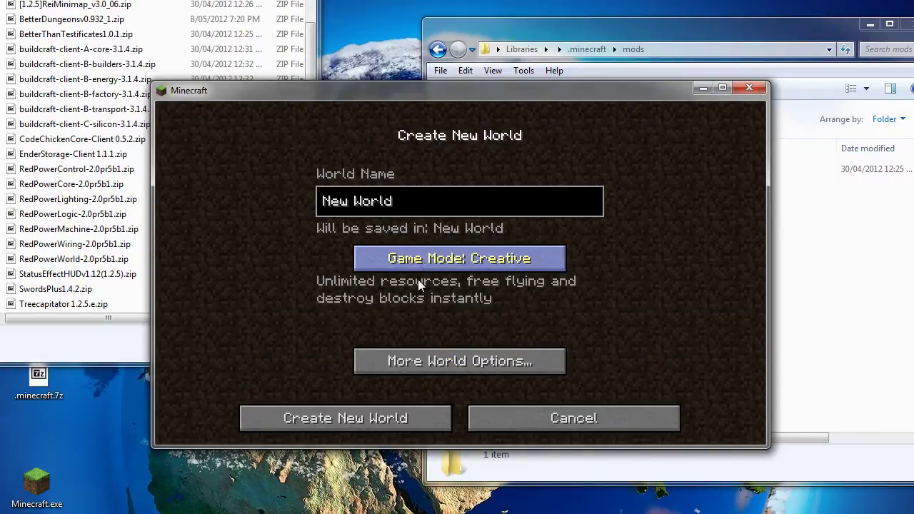
{"action": "left_click", "coordinate": [345, 418]}
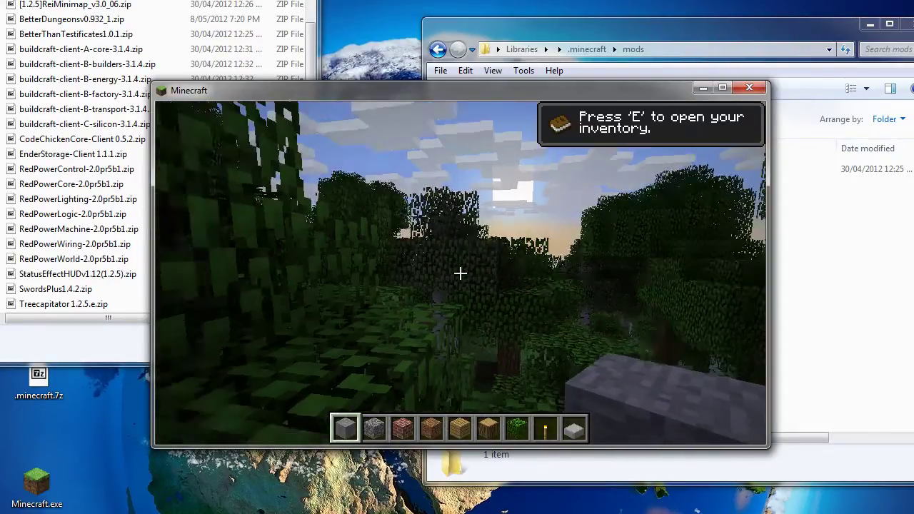
Browse the creative inventory for the blocks and items added by IndustrialCraft 2
{"action": "key", "text": "e"}
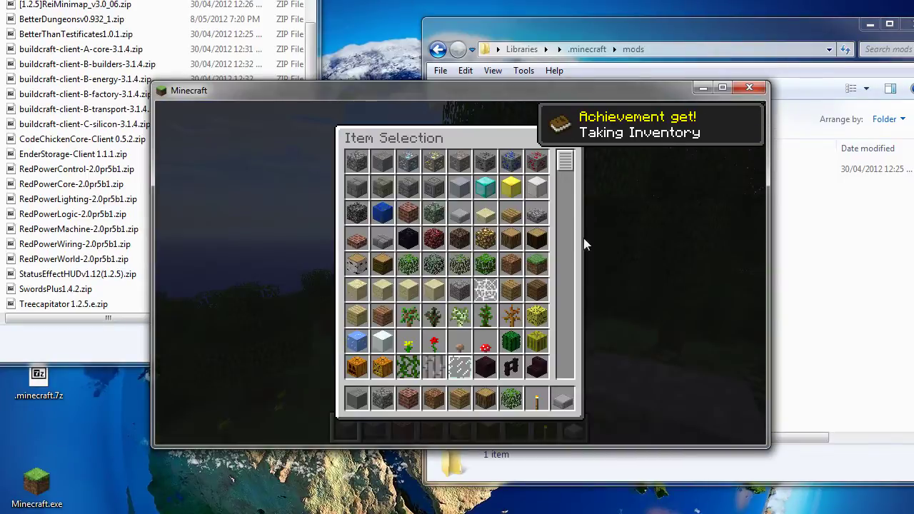
{"action": "left_click_drag", "start_coordinate": [564, 164], "coordinate": [565, 205]}
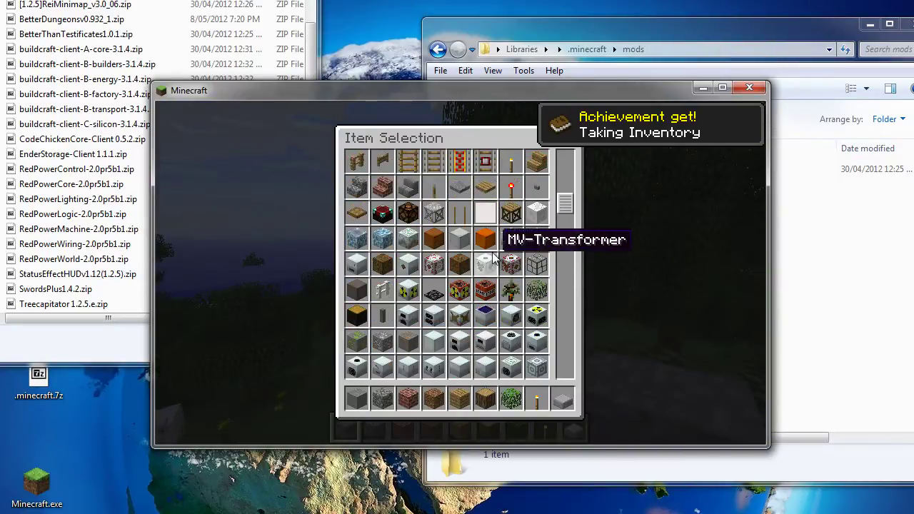
{"action": "scroll", "coordinate": [503, 329], "scroll_direction": "down", "scroll_amount": 6}
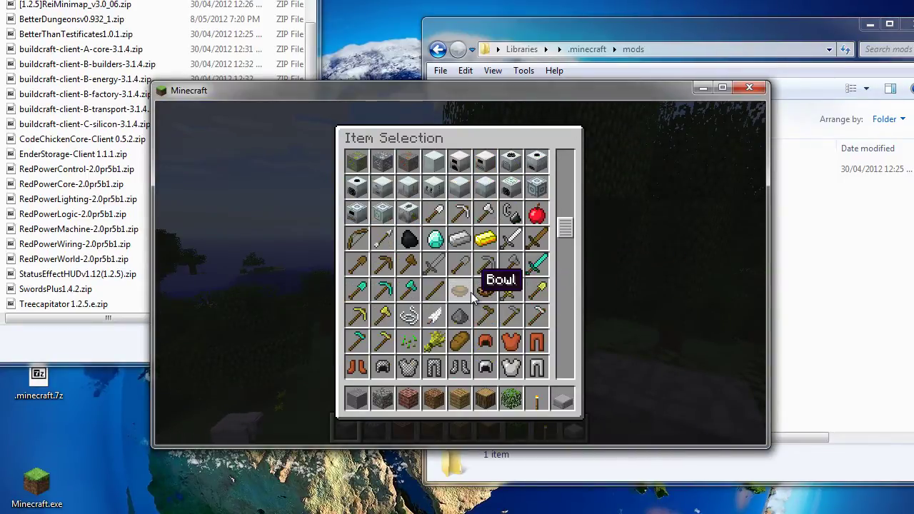
Close the inventory, leave the world for the title screen and quit Minecraft
{"action": "key", "text": "e"}
{"action": "key", "text": "Escape"}
{"action": "left_click", "coordinate": [456, 350]}
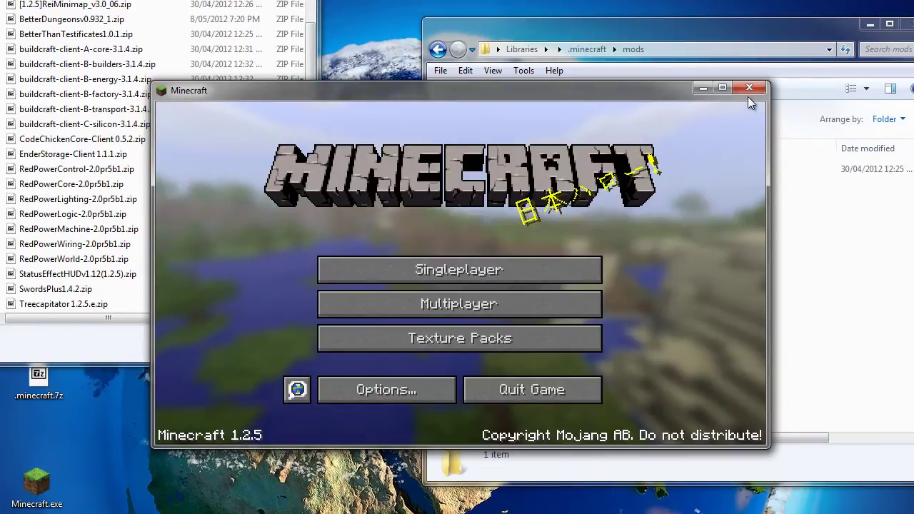
{"action": "left_click", "coordinate": [532, 389]}
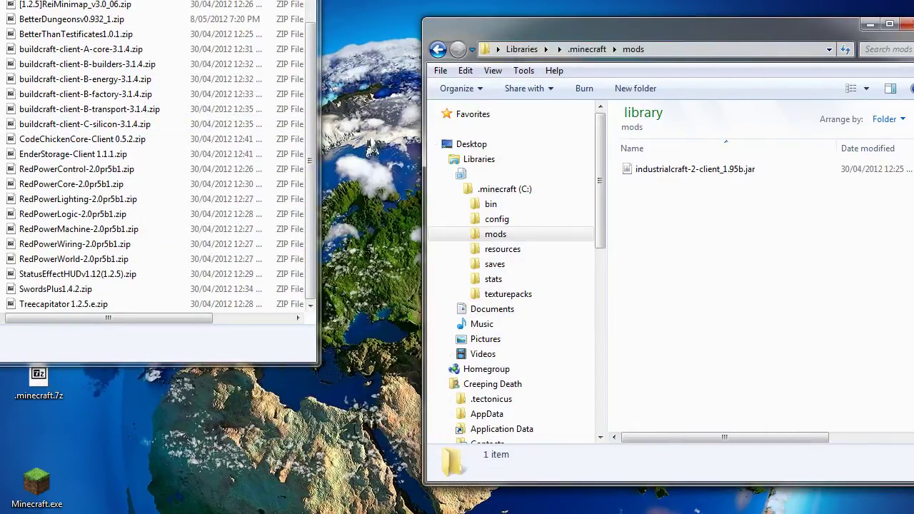
Switch to the web browser and search for "minecraft redpower"
{"action": "key", "text": "alt+Tab"}
{"action": "left_click", "coordinate": [186, 45]}
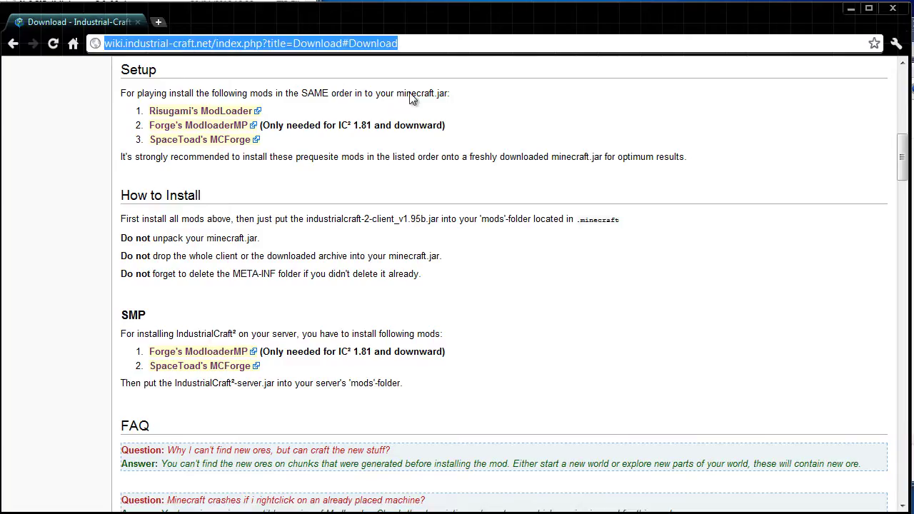
{"action": "type", "text": "minecraft "}
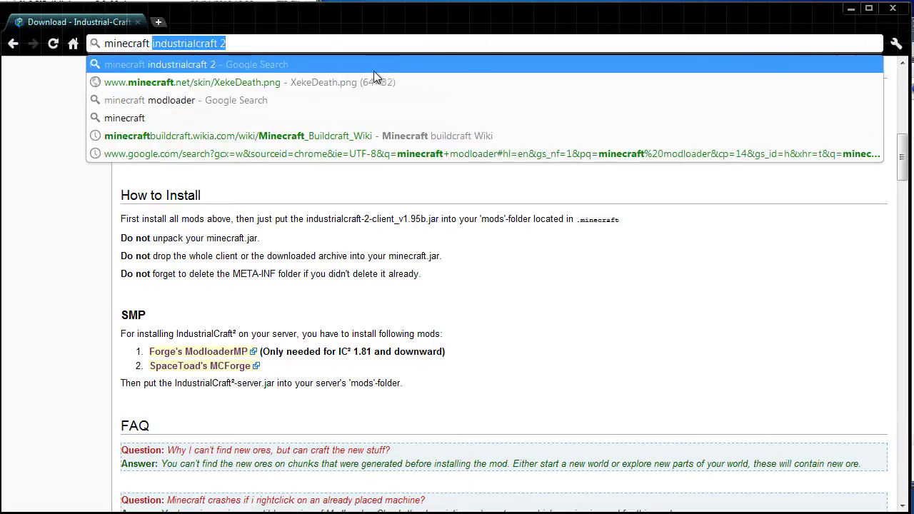
{"action": "type", "text": "redpower"}
{"action": "key", "text": "Return"}
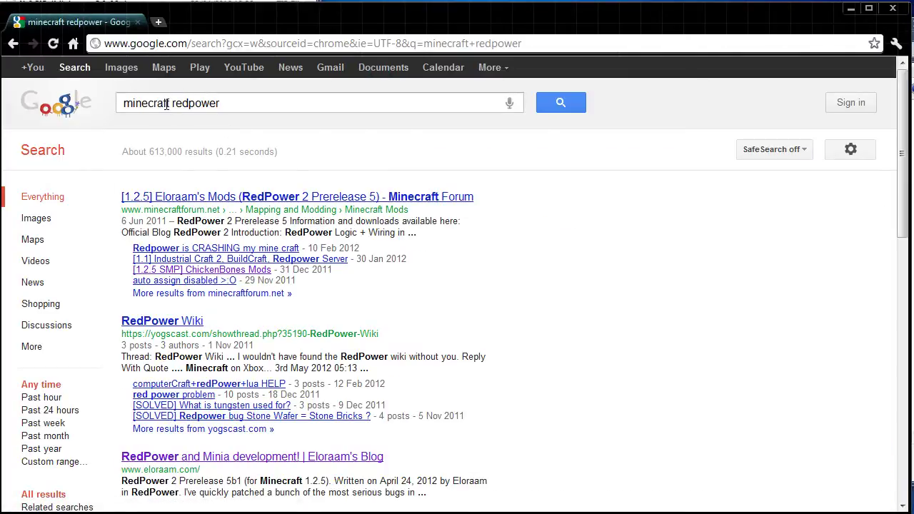
Open the RedPower and Minia development blog from the results and examine the single-player/client files on its Download RedPower page
{"action": "scroll", "coordinate": [394, 243], "scroll_direction": "down", "scroll_amount": 4}
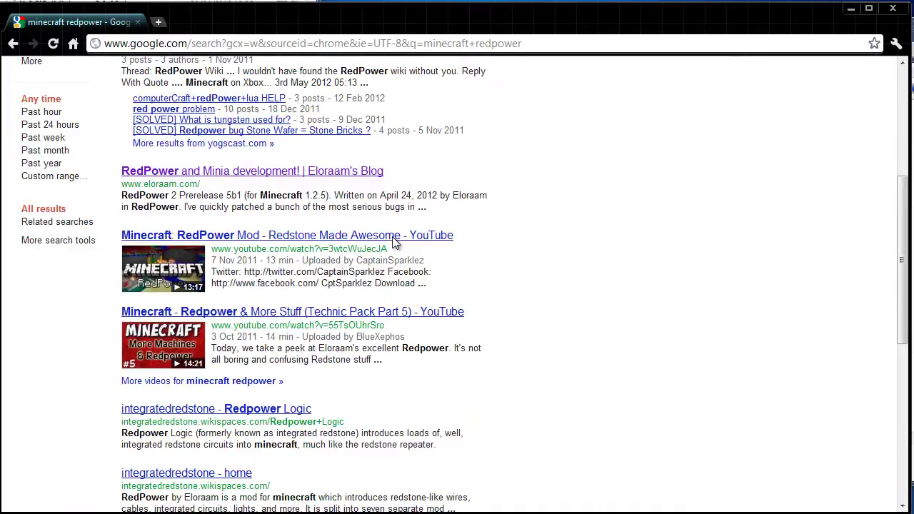
{"action": "left_click", "coordinate": [245, 175]}
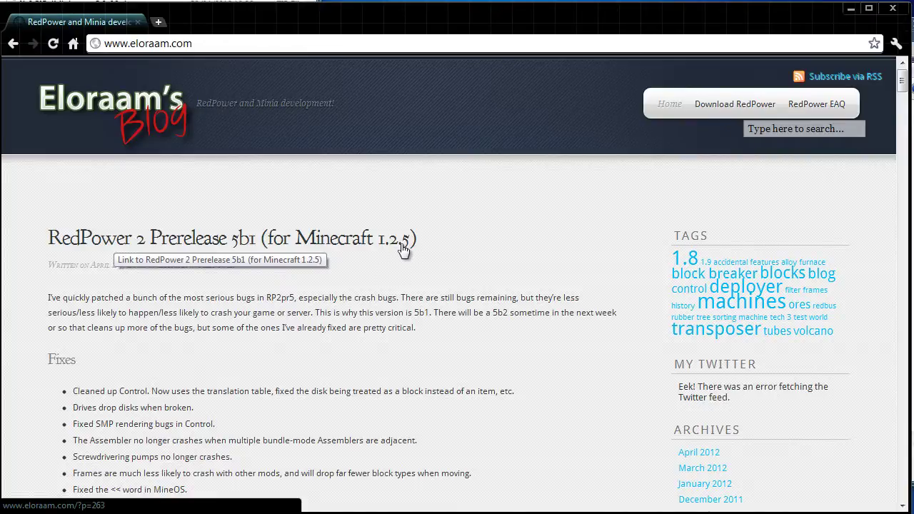
{"action": "scroll", "coordinate": [310, 330], "scroll_direction": "down", "scroll_amount": 2}
{"action": "scroll", "coordinate": [369, 315], "scroll_direction": "up", "scroll_amount": 2}
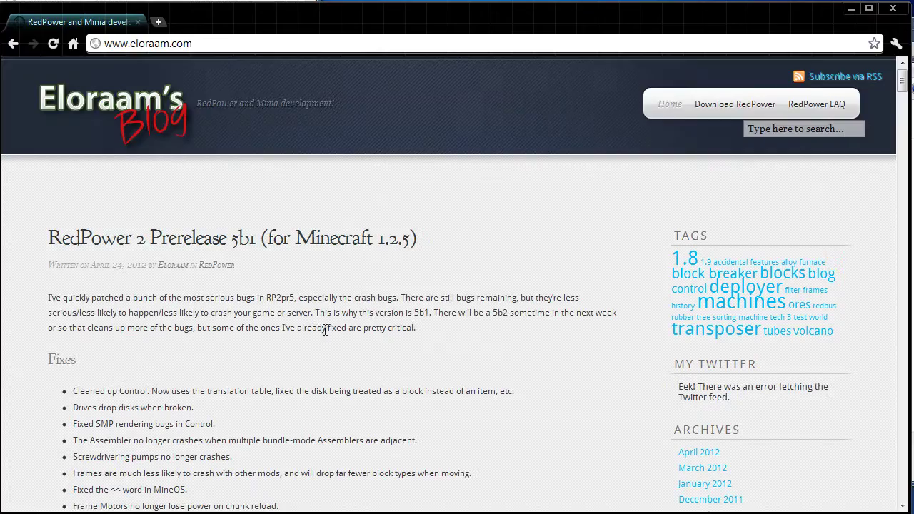
{"action": "left_click", "coordinate": [705, 105]}
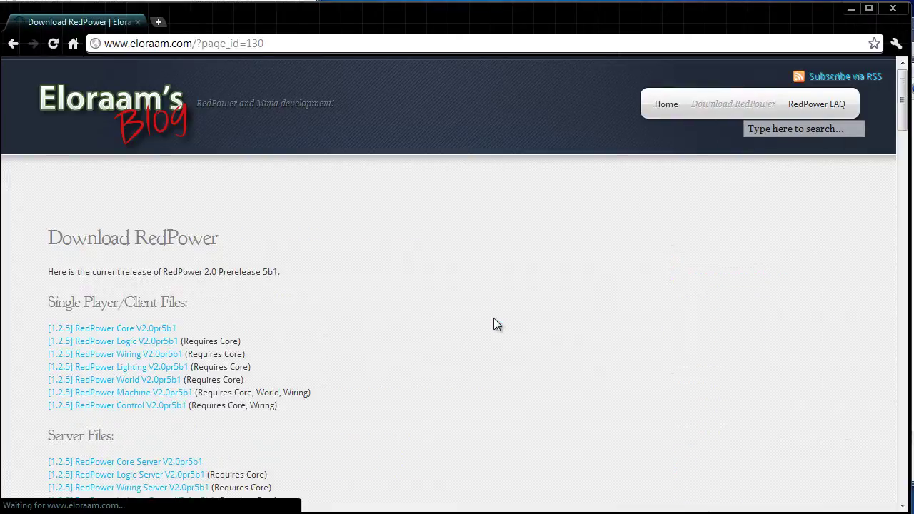
{"action": "scroll", "coordinate": [296, 322], "scroll_direction": "down", "scroll_amount": 1}
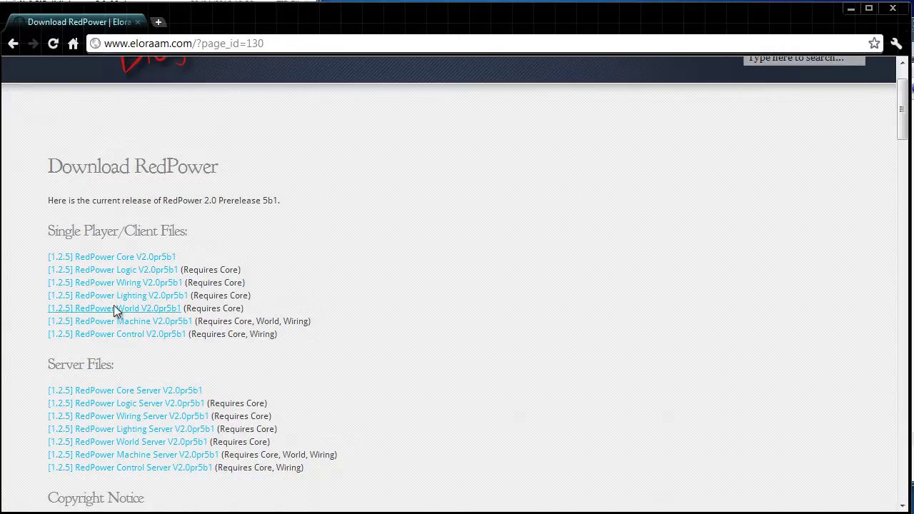
{"action": "scroll", "coordinate": [348, 279], "scroll_direction": "up", "scroll_amount": 2}
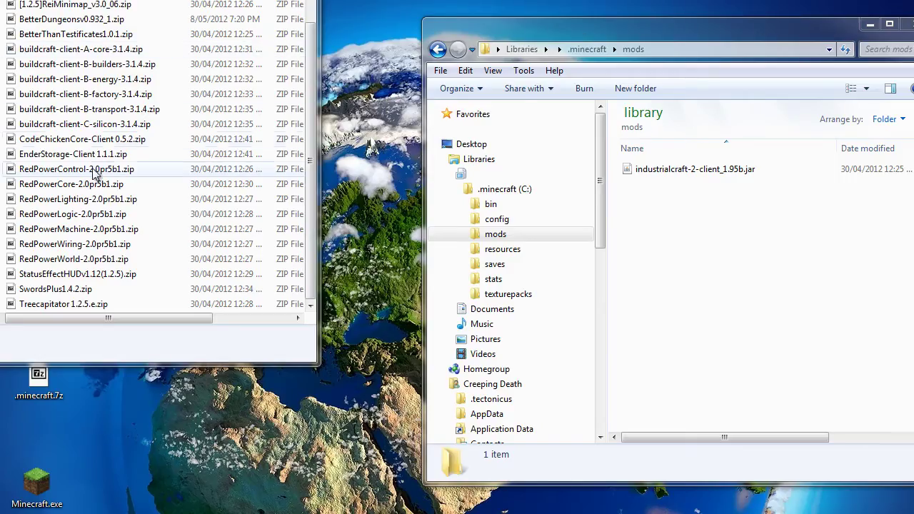
Switch to the file windows and move all seven RedPower 2.0pr5b1 zip files, from Control to World, into the mods folder
{"action": "left_click", "coordinate": [95, 172]}
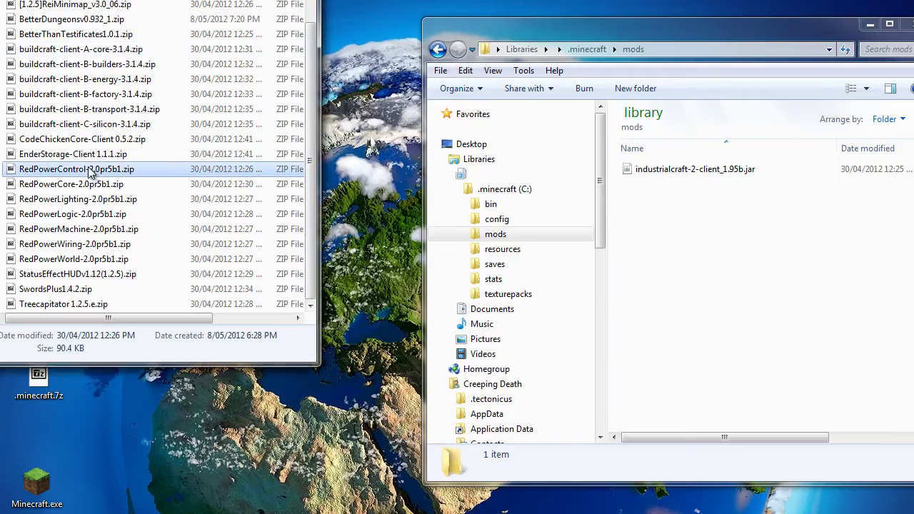
{"action": "left_click", "coordinate": [61, 259], "text": "shift"}
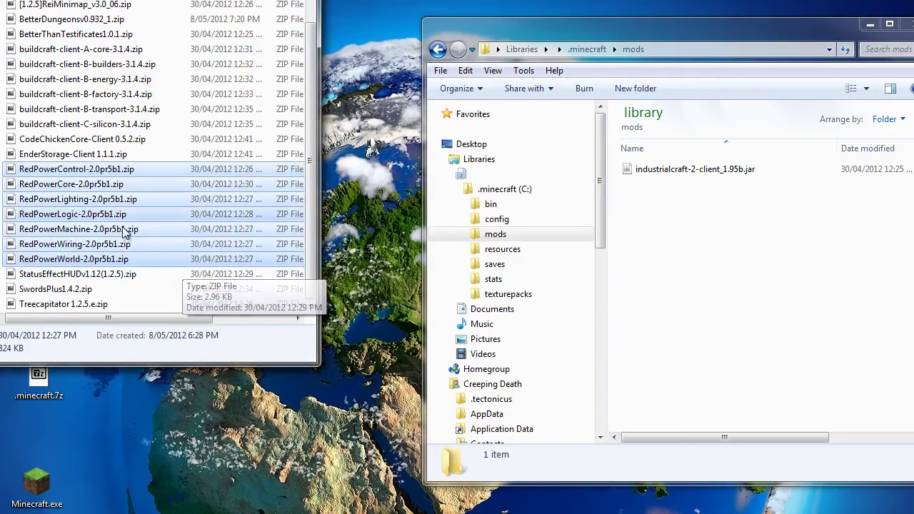
{"action": "left_click_drag", "start_coordinate": [98, 214], "coordinate": [783, 291]}
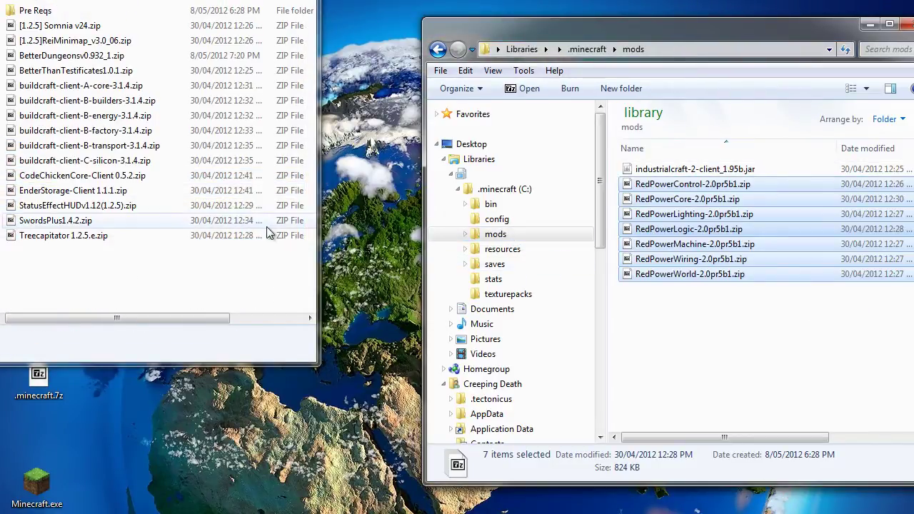
Switch back to the web browser, search for "buildcraft" and open the mod-buildcraft.com site
{"action": "key", "text": "alt+Tab"}
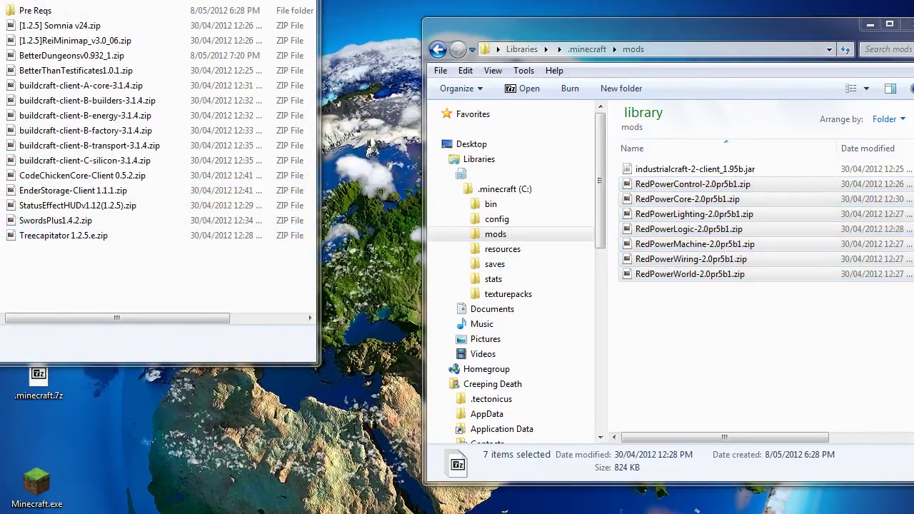
{"action": "key", "text": "alt+Tab"}
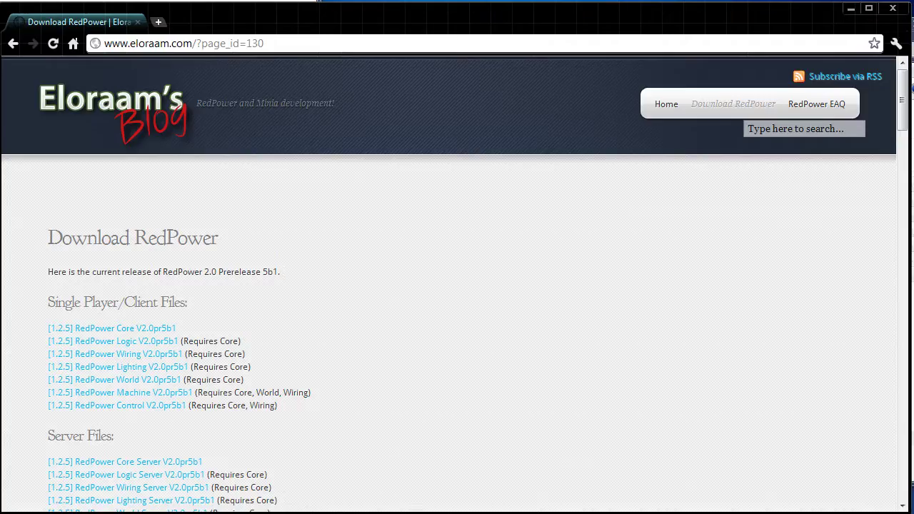
{"action": "left_click", "coordinate": [151, 45]}
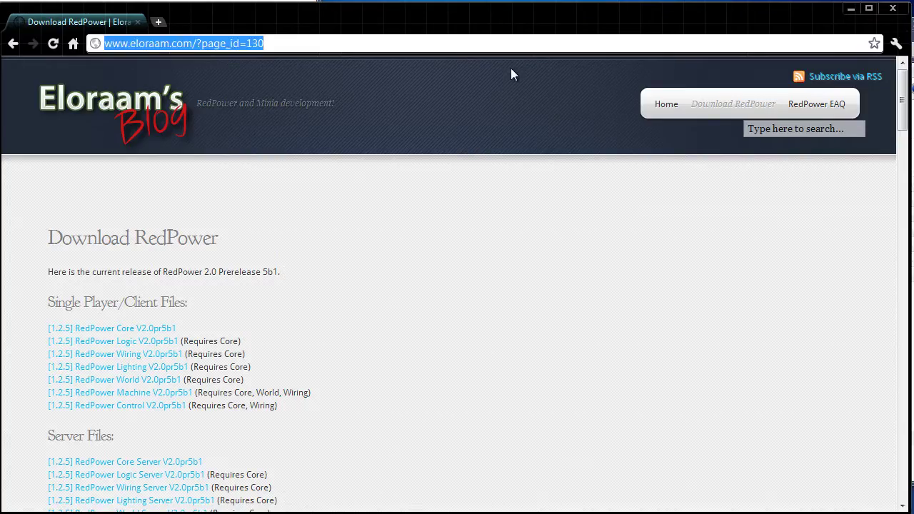
{"action": "type", "text": "buildcraft"}
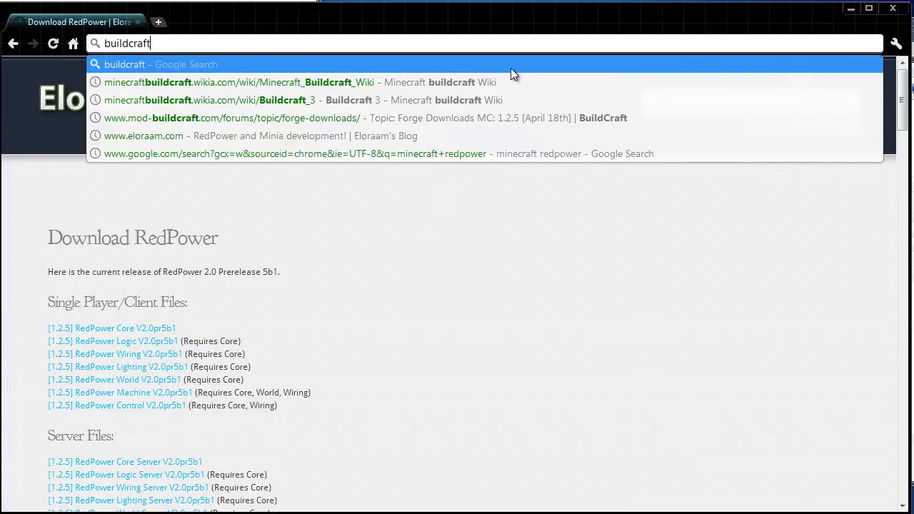
{"action": "key", "text": "Return"}
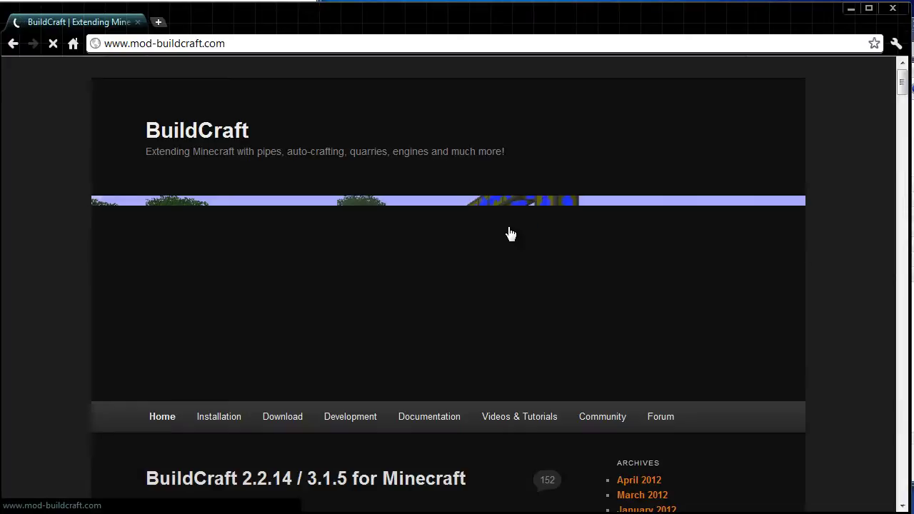
Read the BuildCraft 2.2.14 / 3.1.5 for Minecraft 1.2.5 post for its requirements and download links
{"action": "scroll", "coordinate": [392, 286], "scroll_direction": "down", "scroll_amount": 2}
{"action": "scroll", "coordinate": [298, 360], "scroll_direction": "down", "scroll_amount": 1}
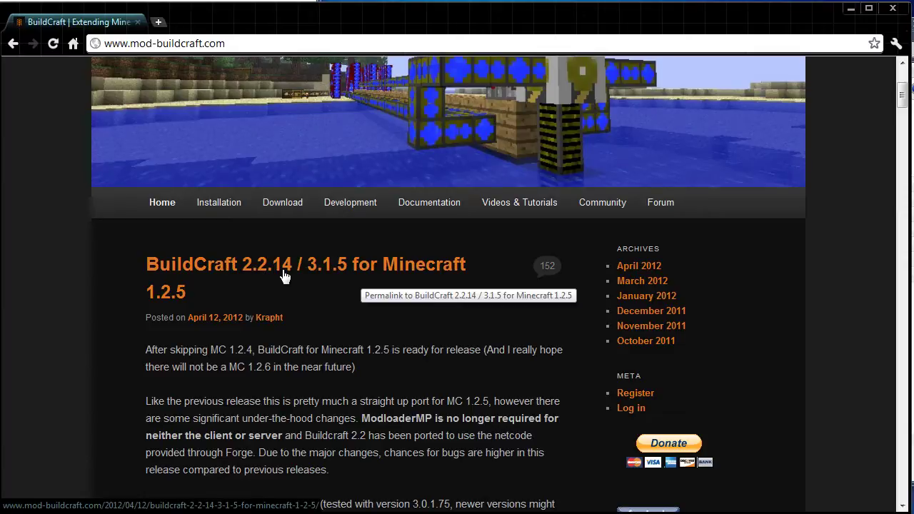
{"action": "scroll", "coordinate": [347, 327], "scroll_direction": "down", "scroll_amount": 1}
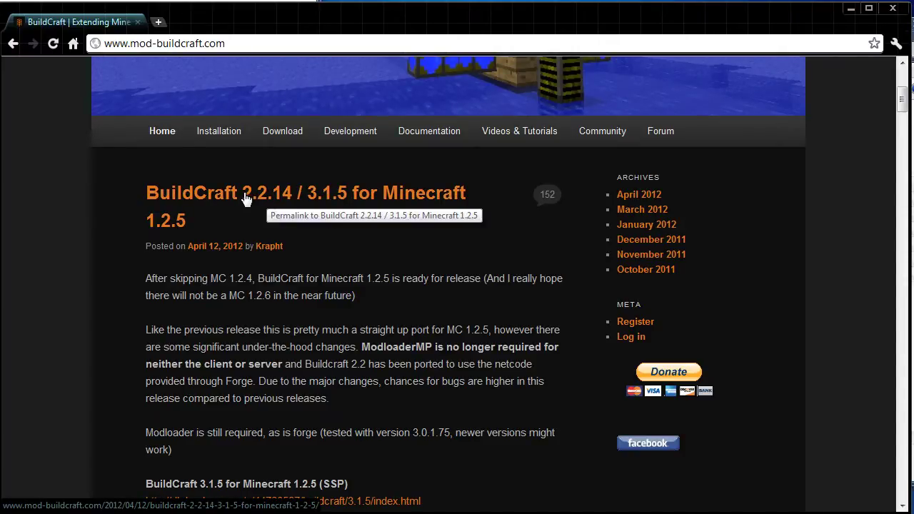
{"action": "scroll", "coordinate": [388, 254], "scroll_direction": "down", "scroll_amount": 2}
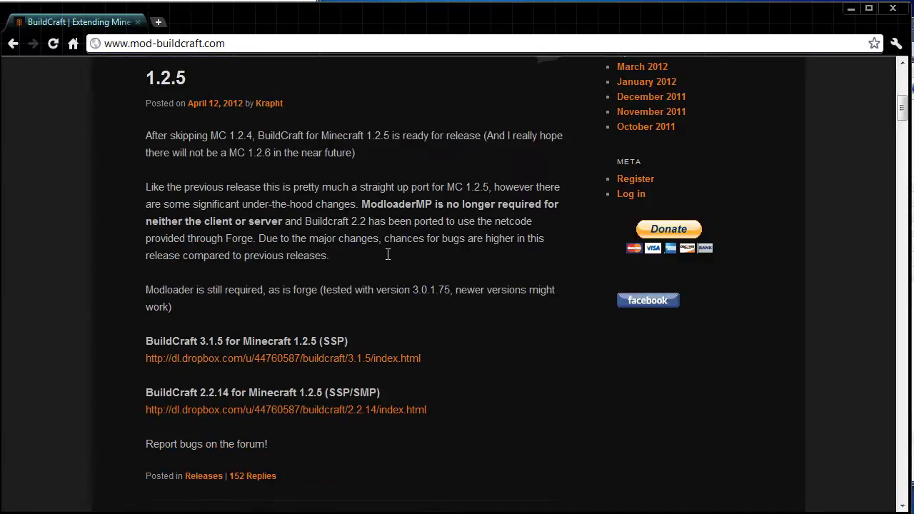
{"action": "scroll", "coordinate": [388, 254], "scroll_direction": "up", "scroll_amount": 2}
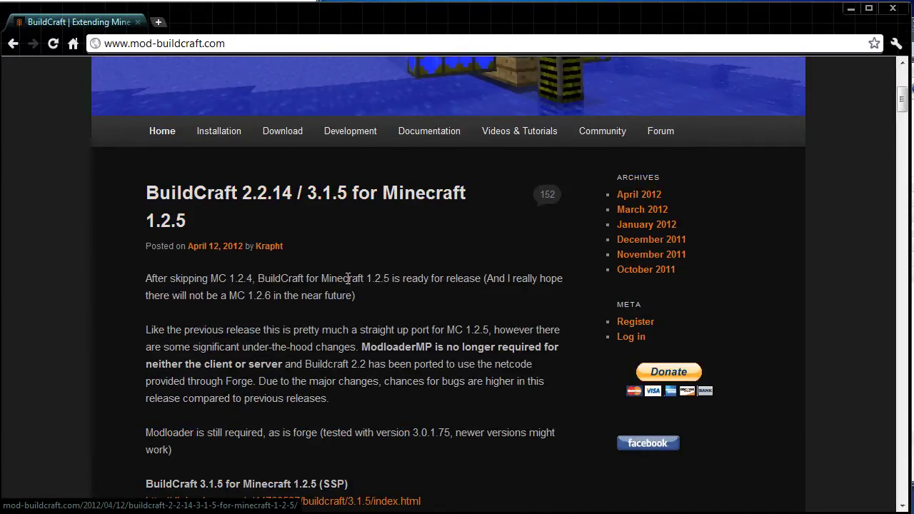
Open the BuildCraft 3.1.5 for Minecraft 1.2.5 (SSP) download page and examine its list of client zip files
{"action": "scroll", "coordinate": [348, 281], "scroll_direction": "down", "scroll_amount": 3}
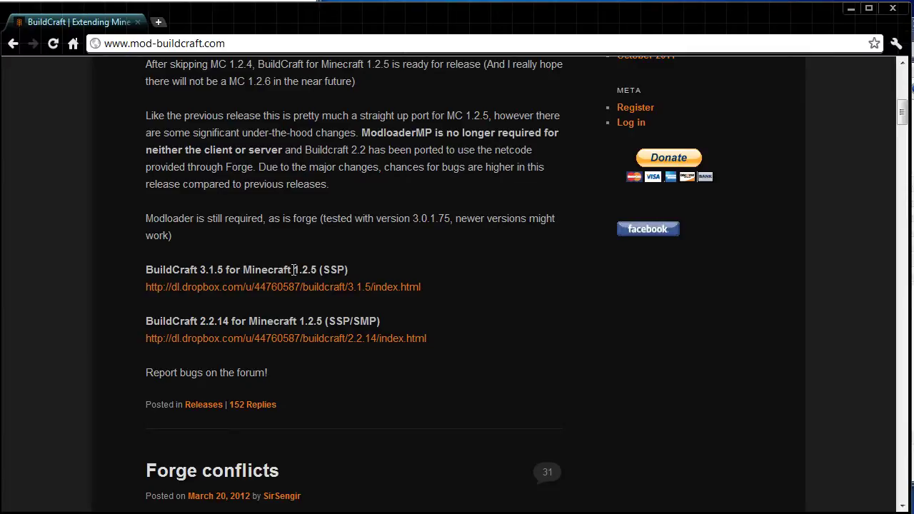
{"action": "left_click", "coordinate": [359, 293]}
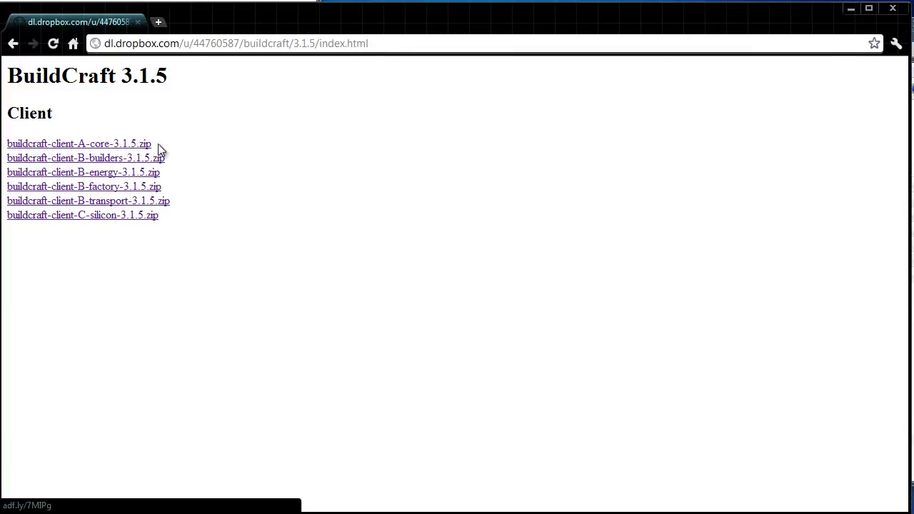
{"action": "mouse_move", "coordinate": [158, 143]}
{"action": "left_mouse_down"}
{"action": "mouse_move", "coordinate": [85, 144]}
{"action": "mouse_move", "coordinate": [153, 145]}
{"action": "left_mouse_up"}
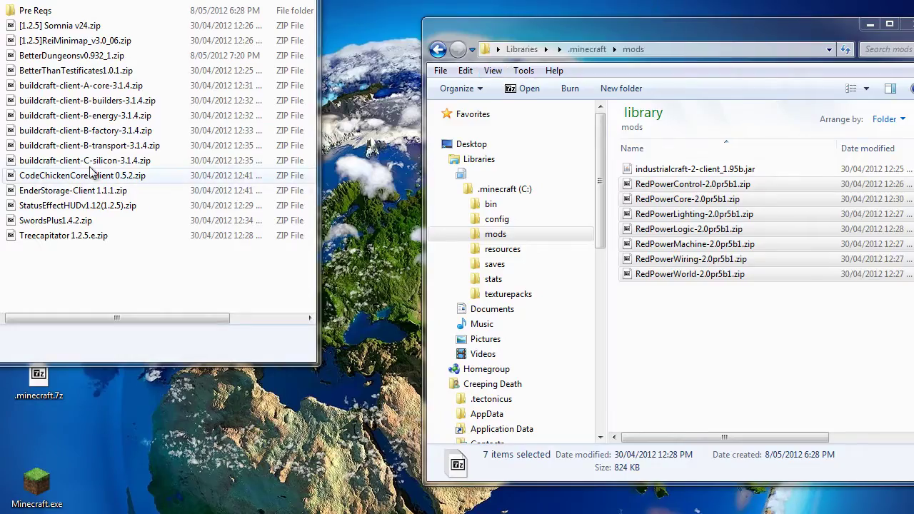
{"action": "left_click", "coordinate": [84, 160]}
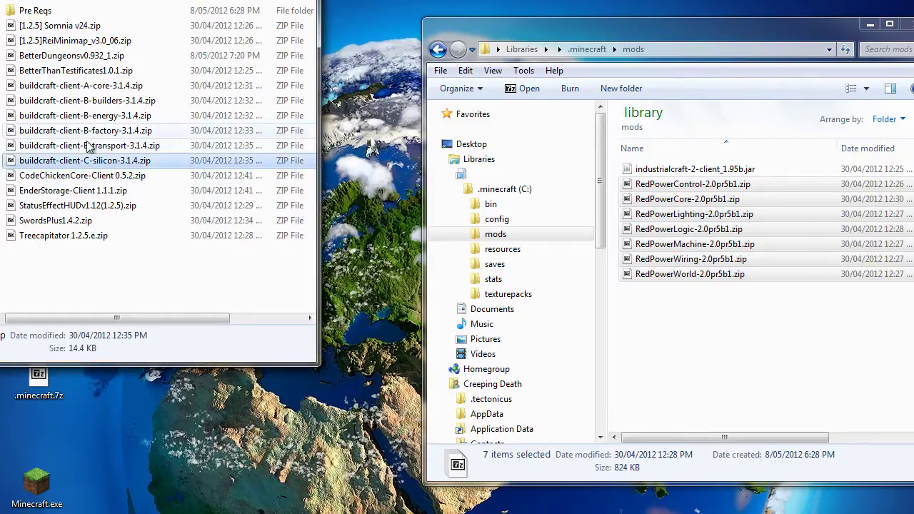
{"action": "left_click", "coordinate": [81, 86], "text": "shift"}
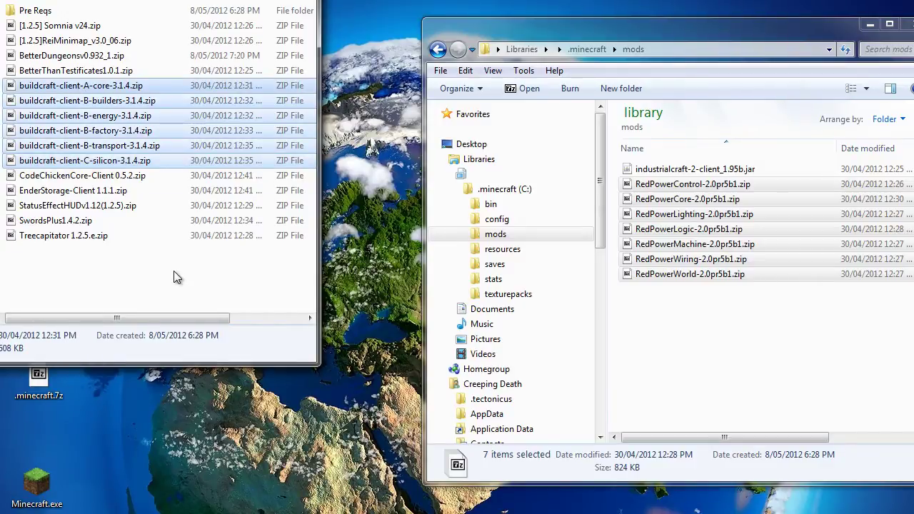
{"action": "left_click", "coordinate": [174, 271]}
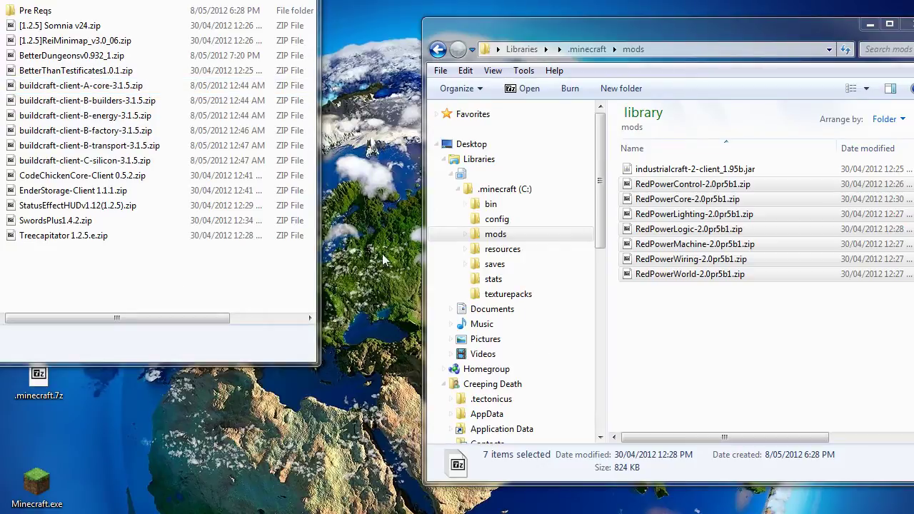
Move the six buildcraft-client 3.1.5 zip files, from A-core to C-silicon, into the mods folder
{"action": "left_click", "coordinate": [85, 86]}
{"action": "left_click", "coordinate": [120, 161], "text": "shift"}
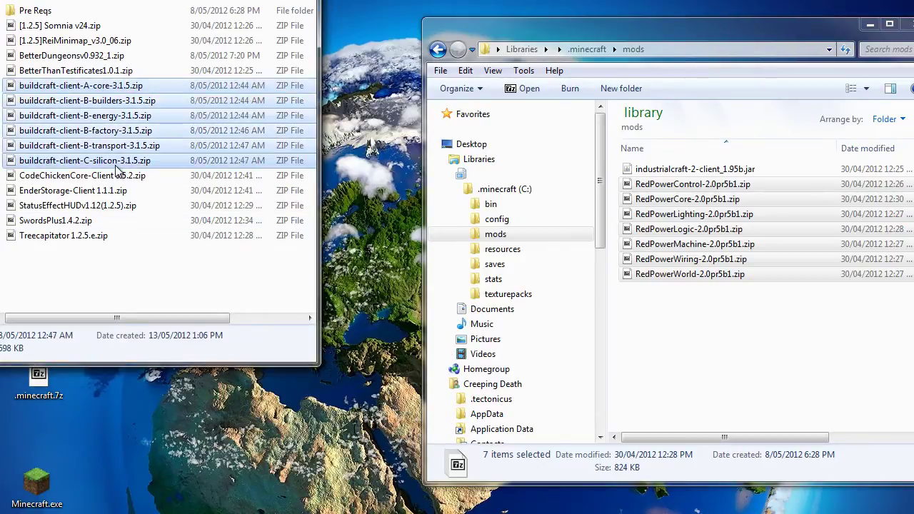
{"action": "left_click_drag", "start_coordinate": [58, 86], "coordinate": [704, 350]}
{"action": "left_click", "coordinate": [686, 392]}
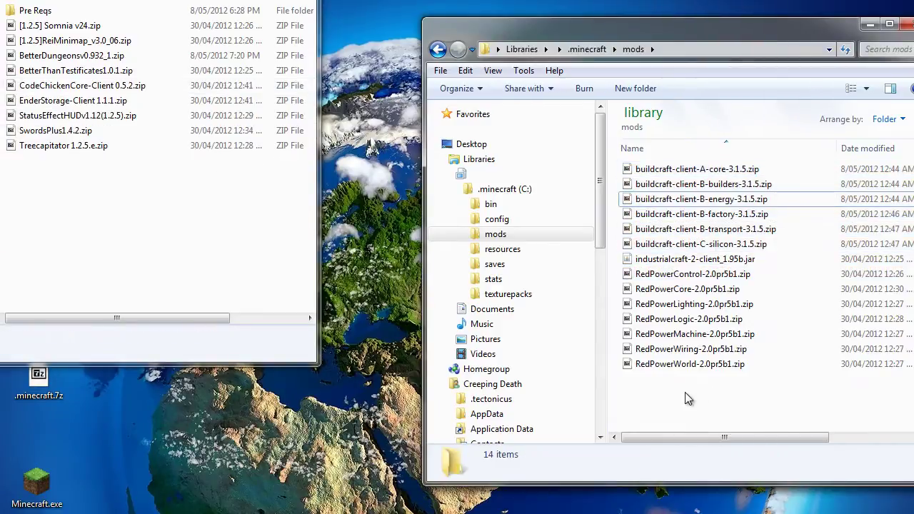
Launch Minecraft with the saved login and open the single-player world New World
{"action": "double_click", "coordinate": [57, 494]}
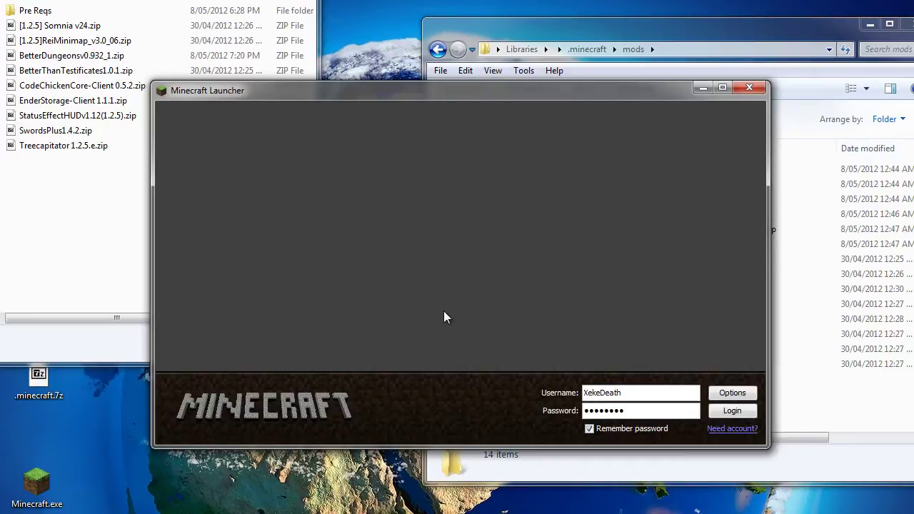
{"action": "key", "text": "Return"}
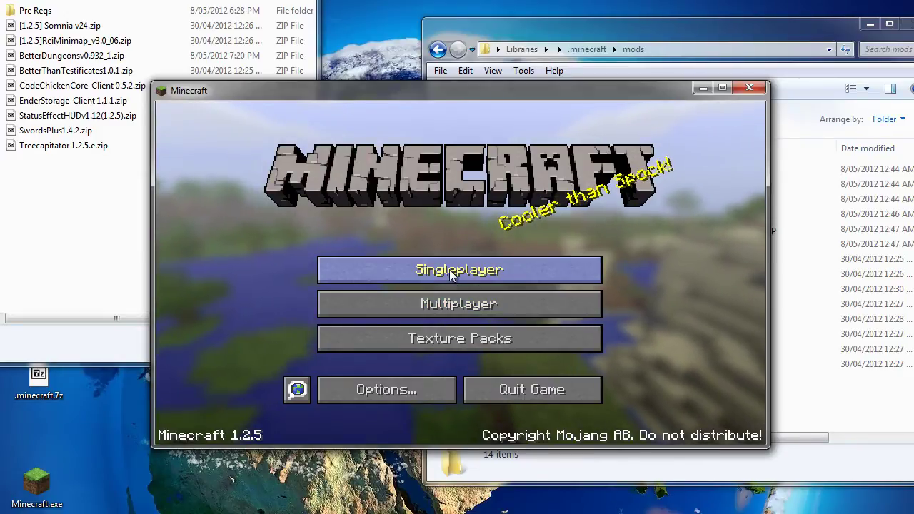
{"action": "left_click", "coordinate": [450, 269]}
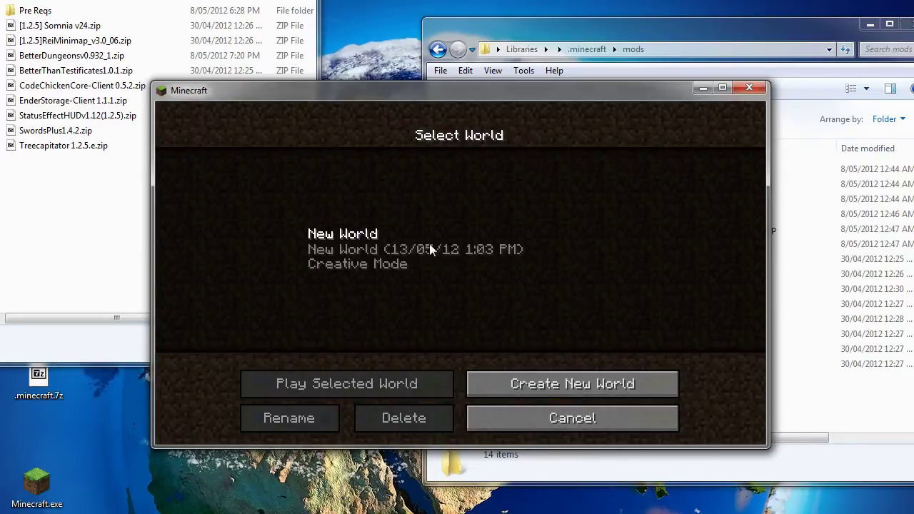
{"action": "double_click", "coordinate": [377, 263]}
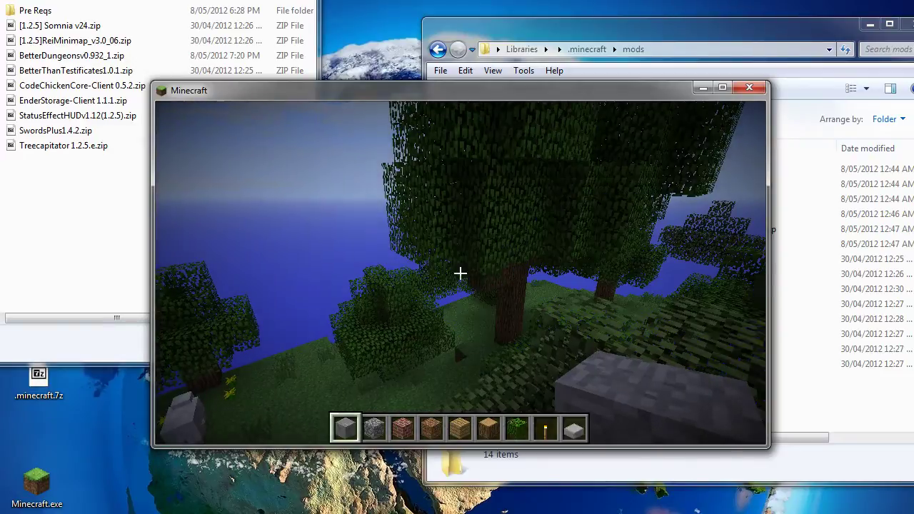
Examine the creative Item Selection inventory for blocks and items from BuildCraft and the other installed mods
{"action": "key", "text": "e"}
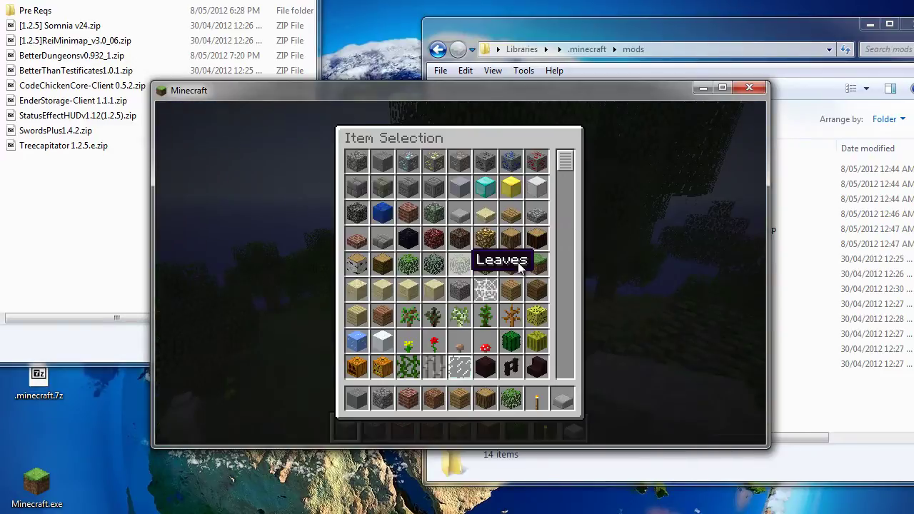
{"action": "scroll", "coordinate": [562, 268], "scroll_direction": "down", "scroll_amount": 10}
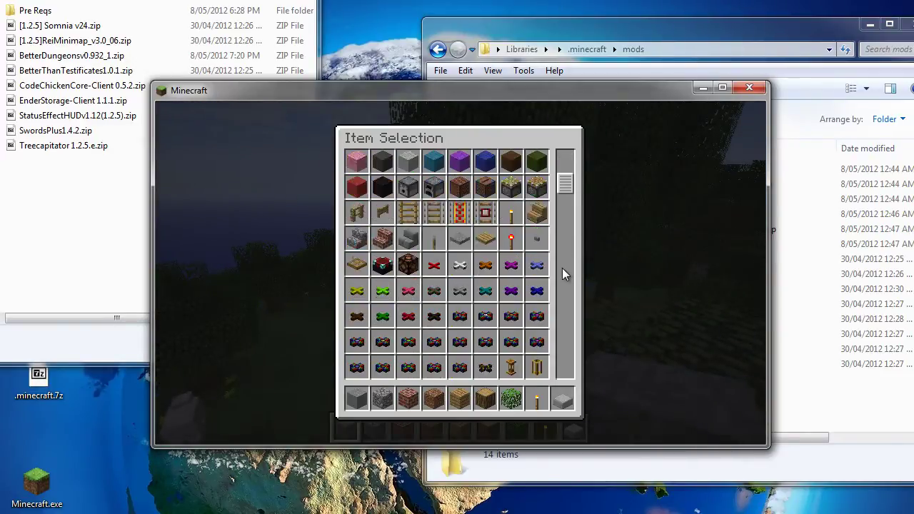
{"action": "scroll", "coordinate": [502, 281], "scroll_direction": "down", "scroll_amount": 5}
{"action": "scroll", "coordinate": [502, 281], "scroll_direction": "down", "scroll_amount": 7}
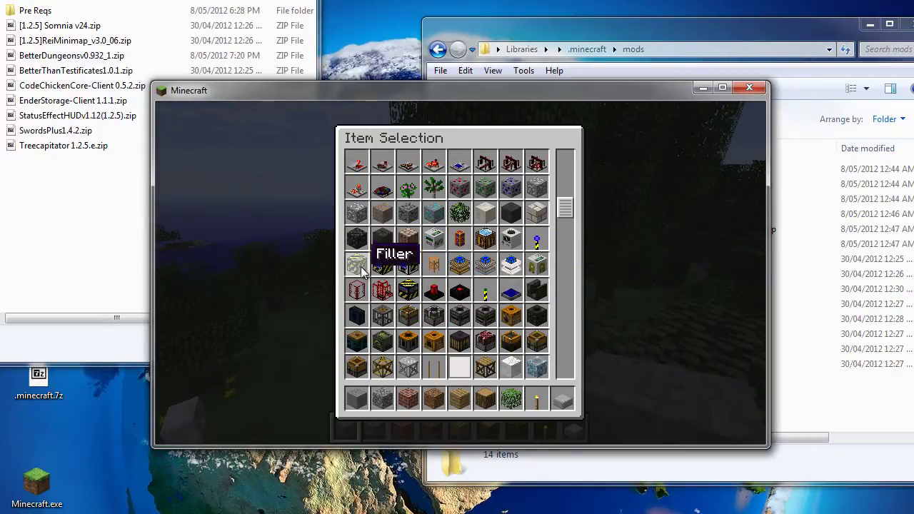
{"action": "scroll", "coordinate": [490, 286], "scroll_direction": "down", "scroll_amount": 15}
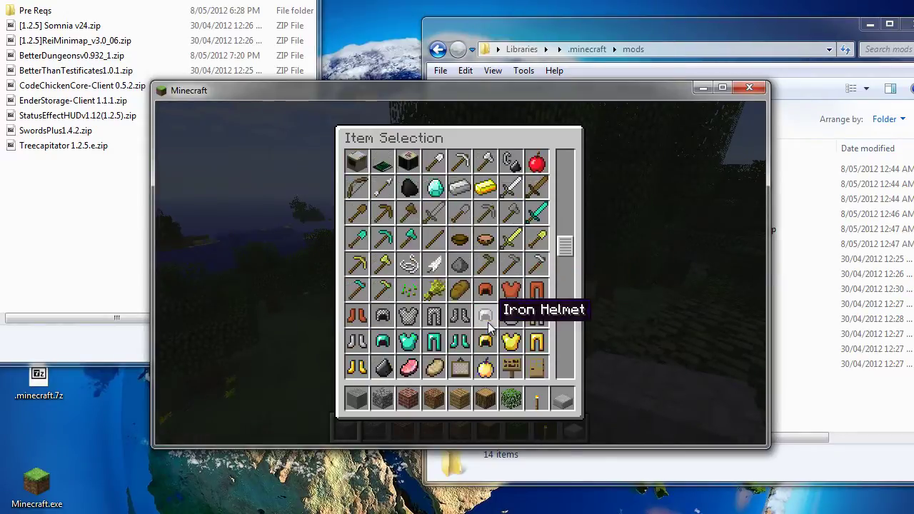
{"action": "scroll", "coordinate": [490, 322], "scroll_direction": "down", "scroll_amount": 8}
{"action": "scroll", "coordinate": [471, 265], "scroll_direction": "down", "scroll_amount": 3}
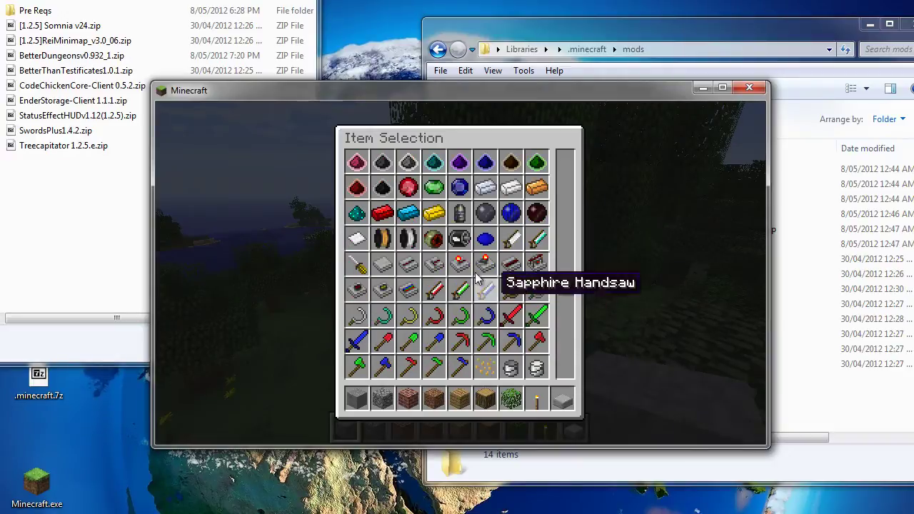
{"action": "scroll", "coordinate": [466, 246], "scroll_direction": "down", "scroll_amount": 10}
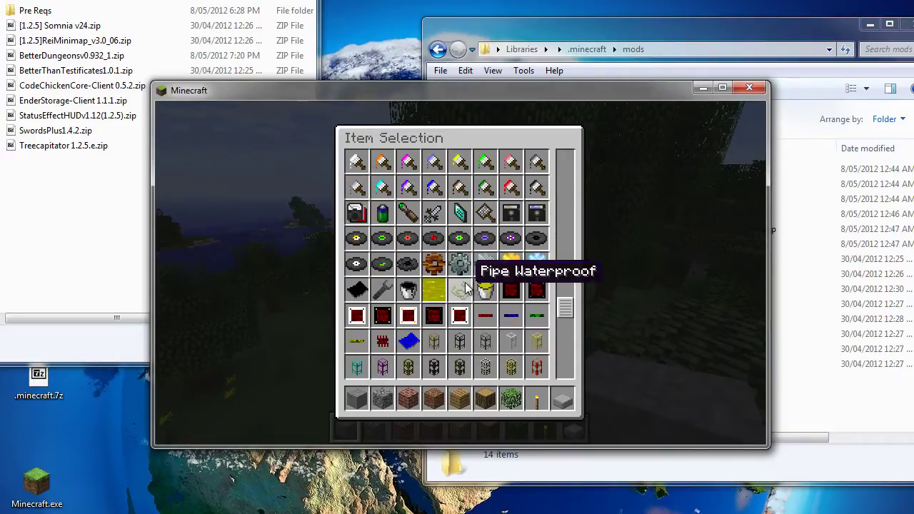
{"action": "scroll", "coordinate": [464, 279], "scroll_direction": "down", "scroll_amount": 7}
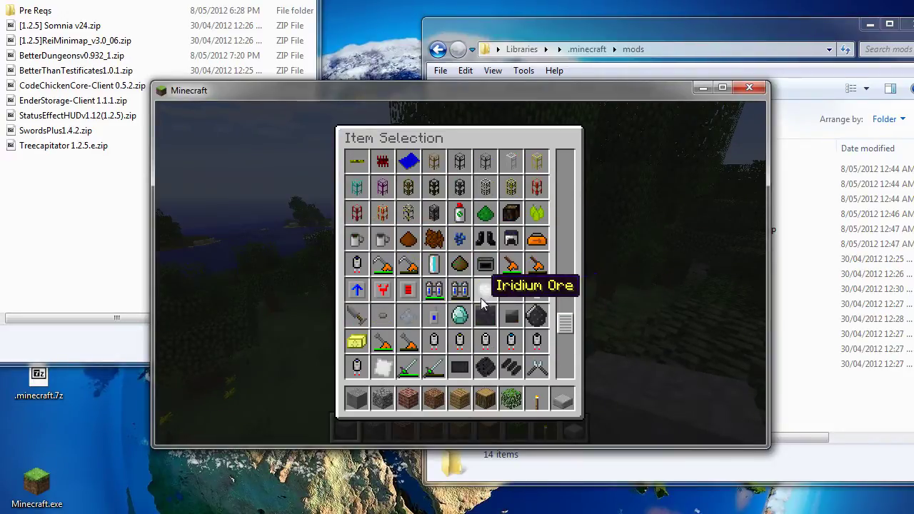
Leave the world to the title screen and quit Minecraft
{"action": "key", "text": "Escape"}
{"action": "key", "text": "Escape"}
{"action": "left_click", "coordinate": [458, 353]}
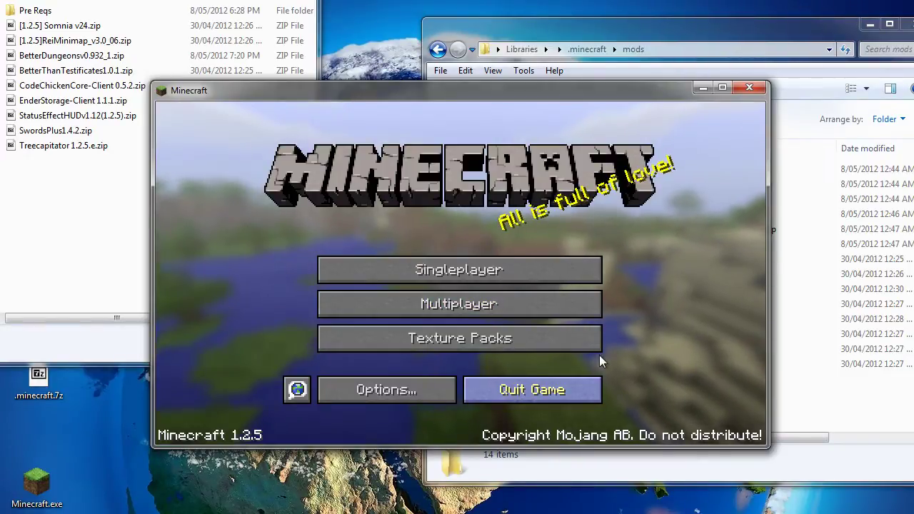
{"action": "left_click", "coordinate": [593, 385]}
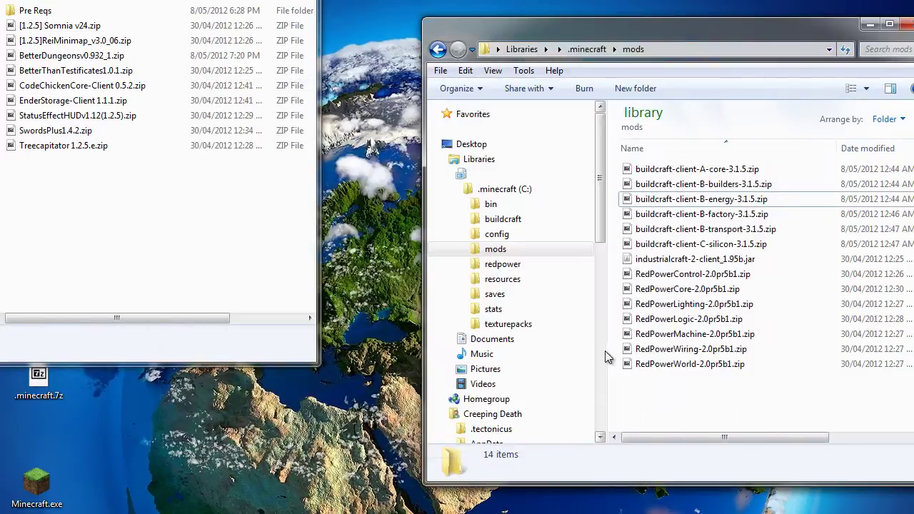
Move the Somnia, ReiMinimap, BetterThanTestificates, StatusEffectHUD, SwordsPlus and Treecapitator zip files into the mods folder
{"action": "left_click", "coordinate": [139, 180]}
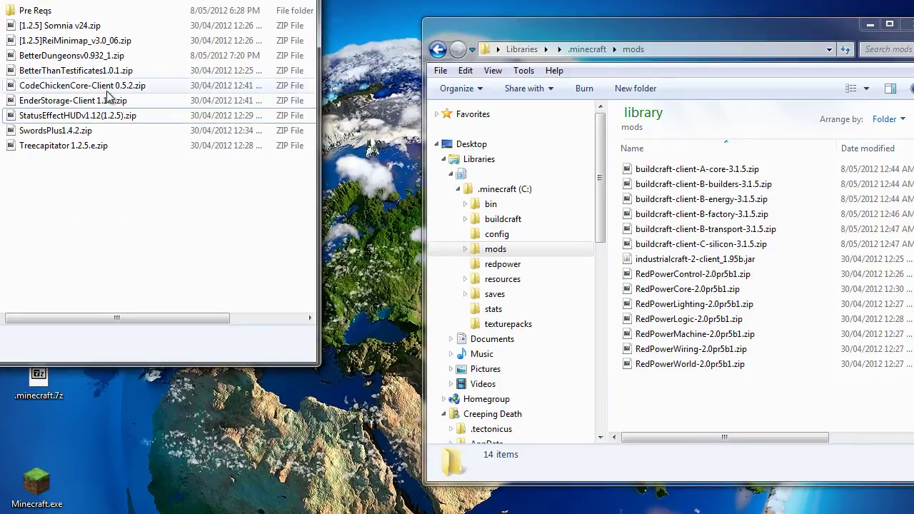
{"action": "left_click", "coordinate": [108, 26]}
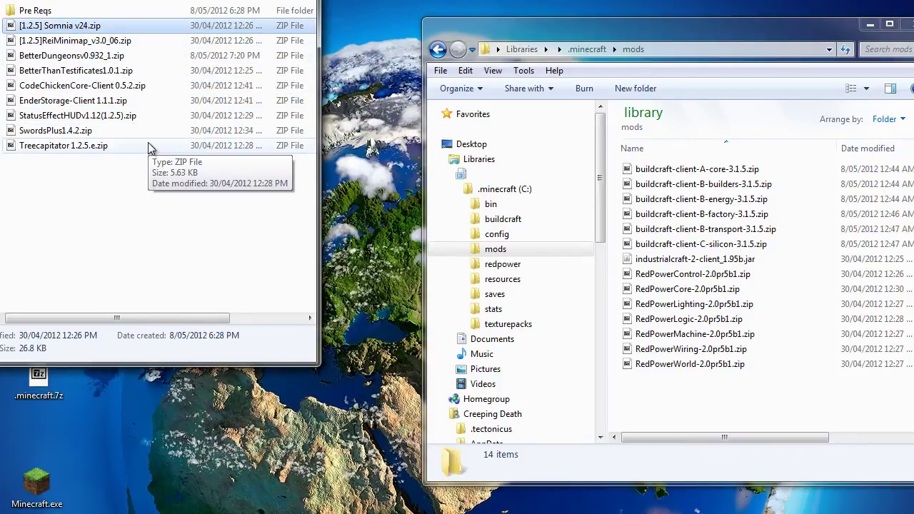
{"action": "left_click", "coordinate": [114, 41], "text": "ctrl"}
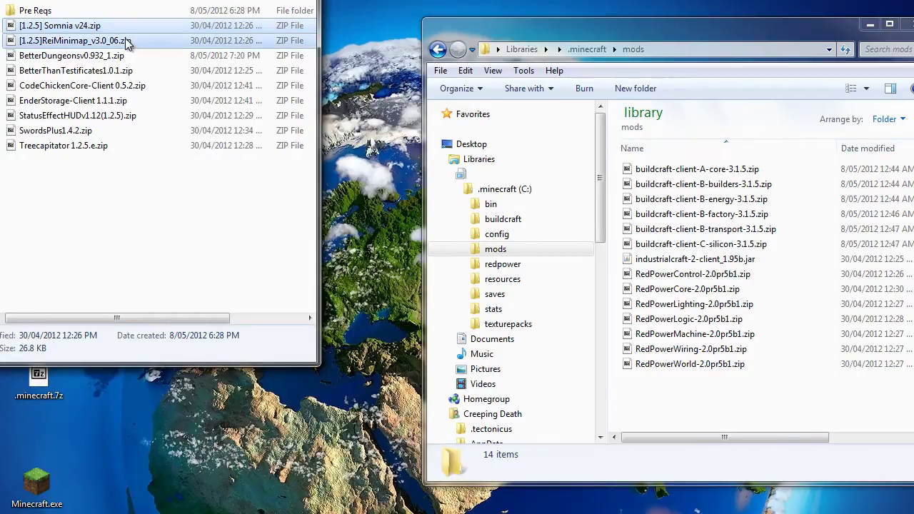
{"action": "left_click", "coordinate": [146, 116], "text": "ctrl"}
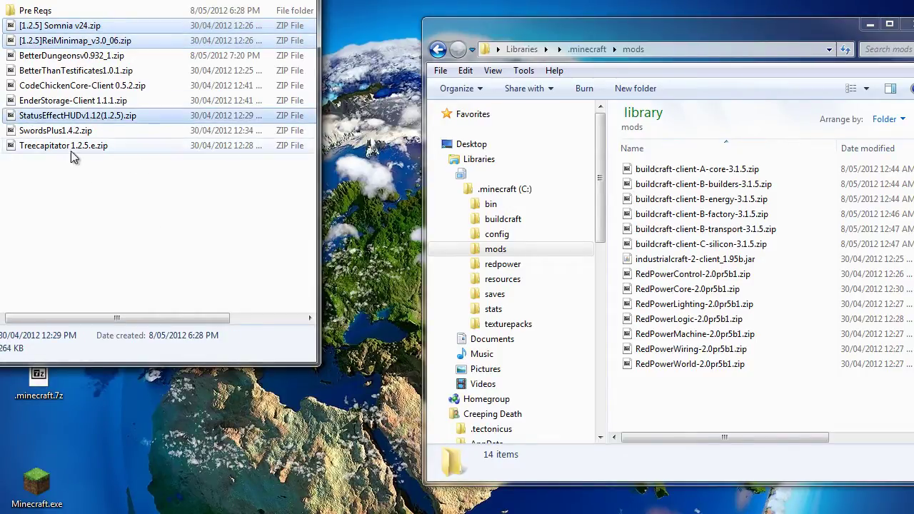
{"action": "left_click", "coordinate": [119, 145], "text": "ctrl"}
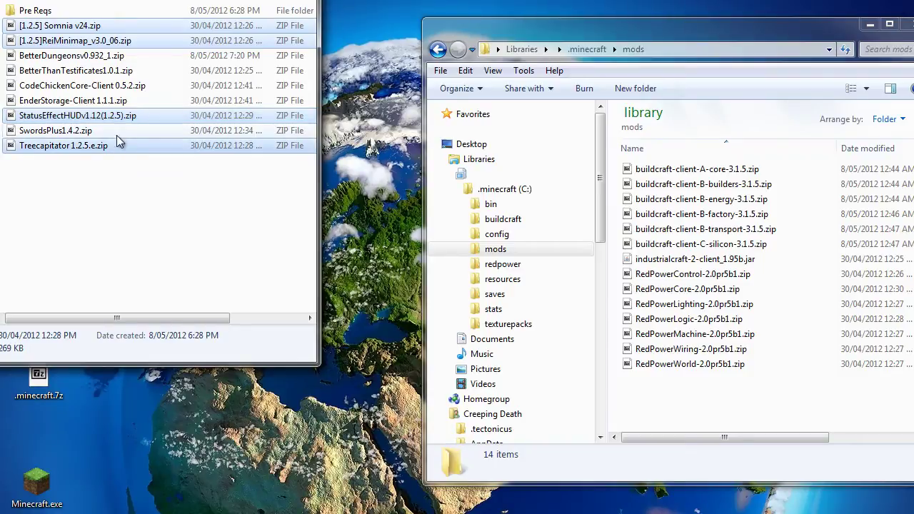
{"action": "left_click", "coordinate": [100, 70], "text": "ctrl"}
{"action": "left_click", "coordinate": [61, 132], "text": "ctrl"}
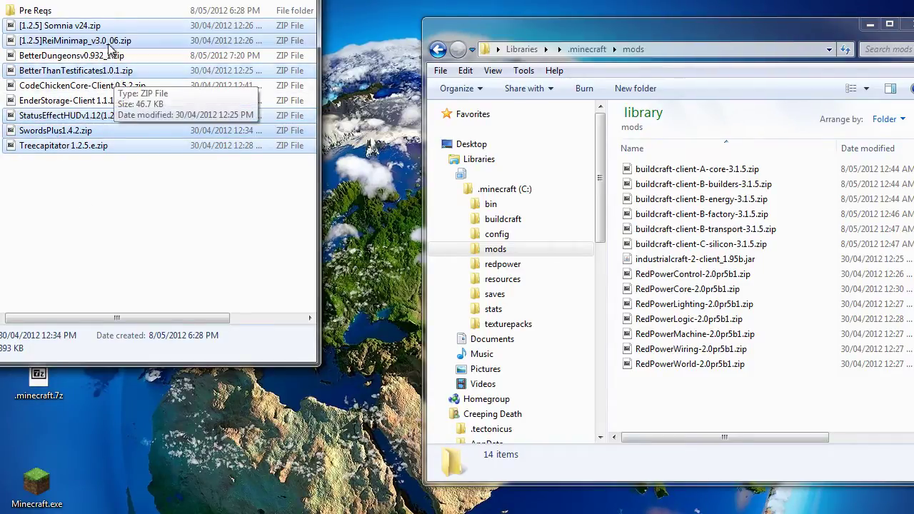
{"action": "left_click_drag", "start_coordinate": [108, 42], "coordinate": [676, 393]}
{"action": "left_click", "coordinate": [769, 245]}
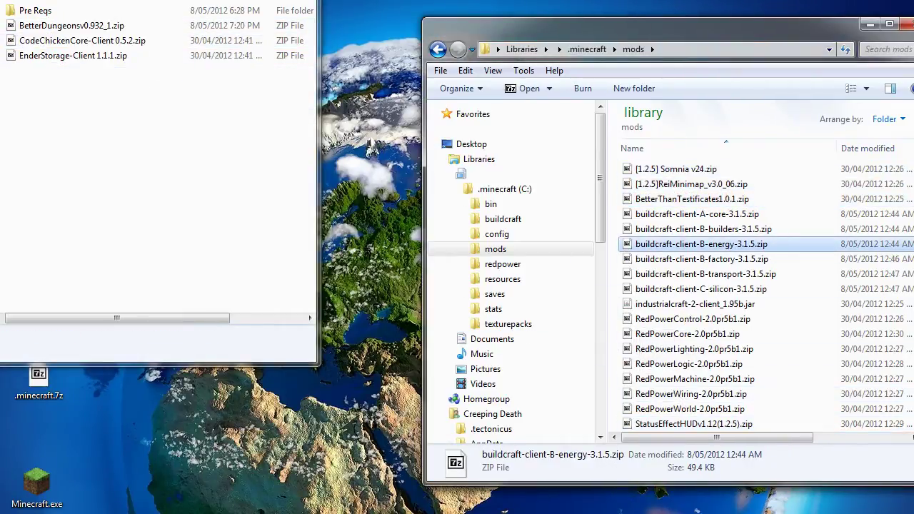
Launch Minecraft with the newly added mods, examining the error report's exception and stack trace before closing the game window
{"action": "double_click", "coordinate": [37, 482]}
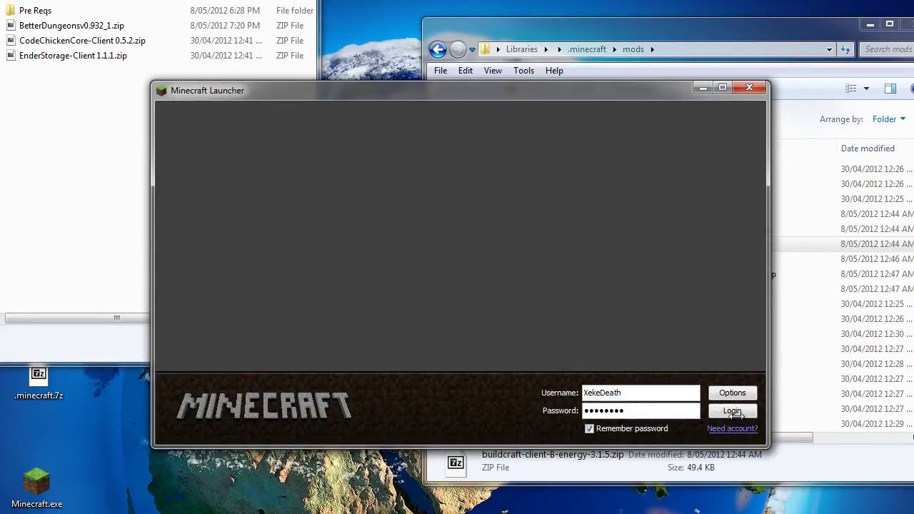
{"action": "left_click", "coordinate": [736, 414]}
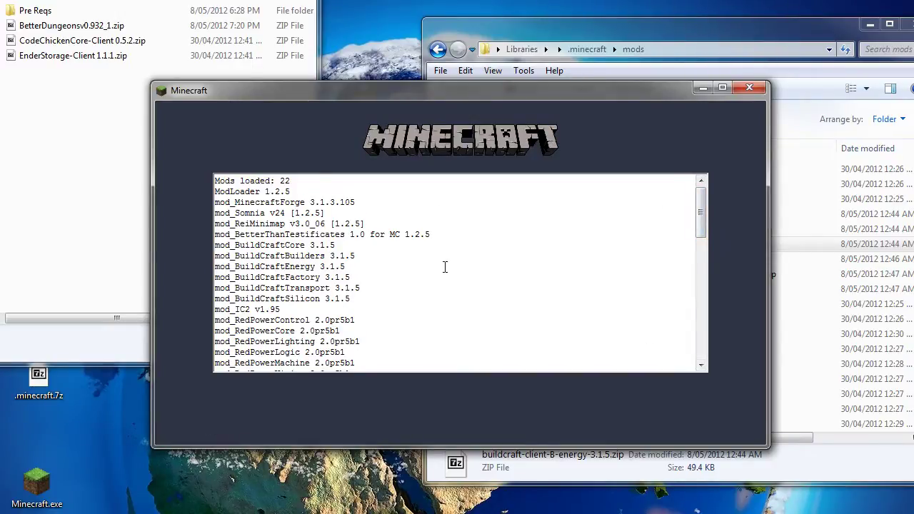
{"action": "scroll", "coordinate": [444, 268], "scroll_direction": "down", "scroll_amount": 10}
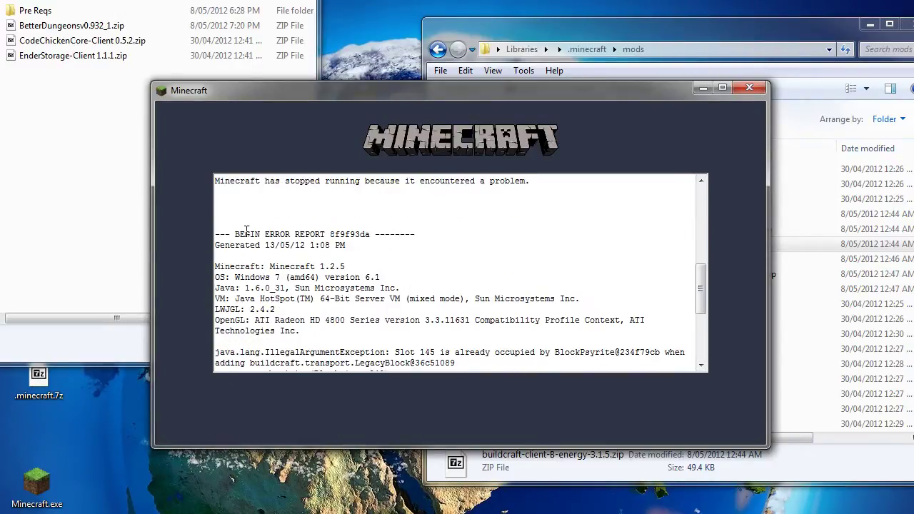
{"action": "left_click_drag", "start_coordinate": [245, 234], "coordinate": [318, 234]}
{"action": "scroll", "coordinate": [383, 278], "scroll_direction": "down", "scroll_amount": 2}
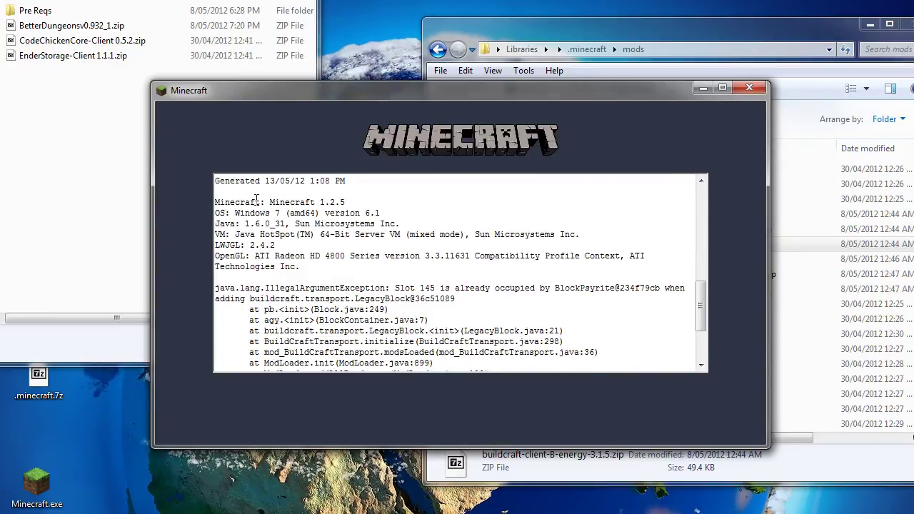
{"action": "scroll", "coordinate": [268, 259], "scroll_direction": "down", "scroll_amount": 1}
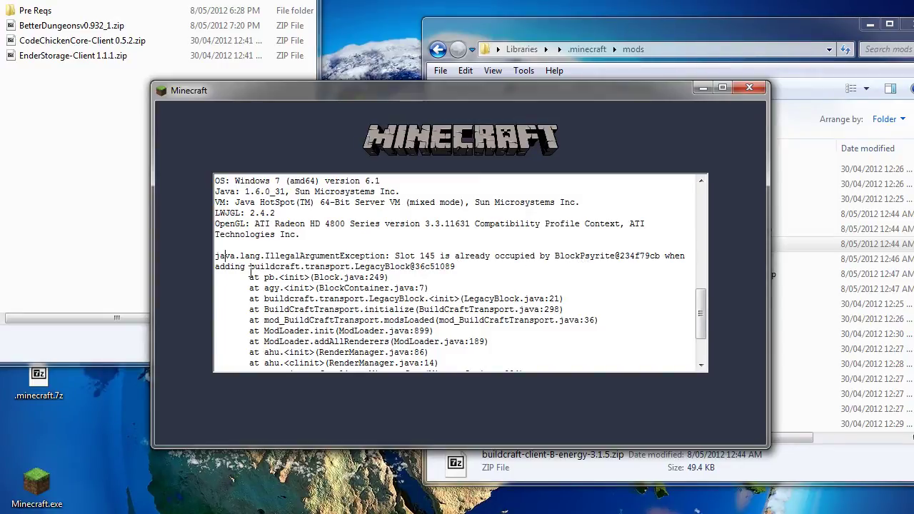
{"action": "left_click_drag", "start_coordinate": [275, 266], "coordinate": [382, 267]}
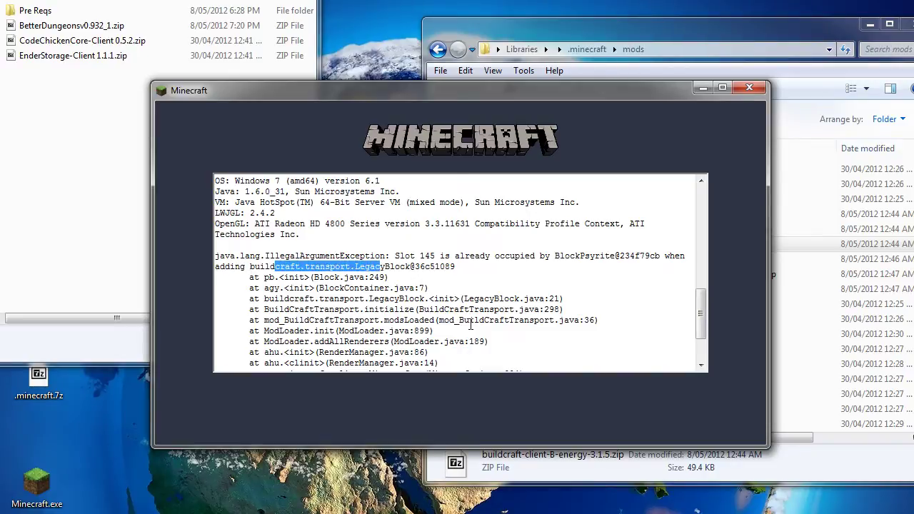
{"action": "scroll", "coordinate": [471, 325], "scroll_direction": "down", "scroll_amount": 2}
{"action": "scroll", "coordinate": [457, 300], "scroll_direction": "up", "scroll_amount": 1}
{"action": "left_click", "coordinate": [445, 270]}
{"action": "left_click", "coordinate": [735, 91]}
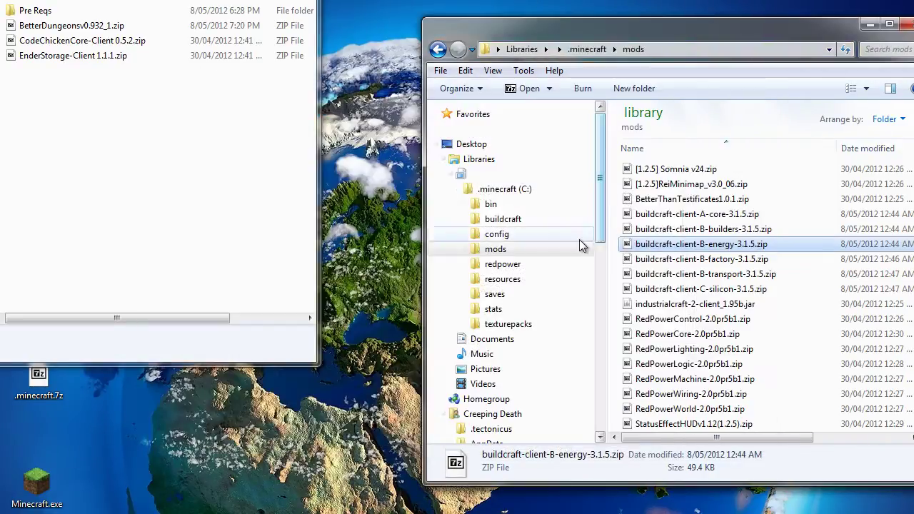
Open mod_SwordsPlus.cfg from the .minecraft config folder for editing in Notepad++
{"action": "left_click", "coordinate": [507, 190]}
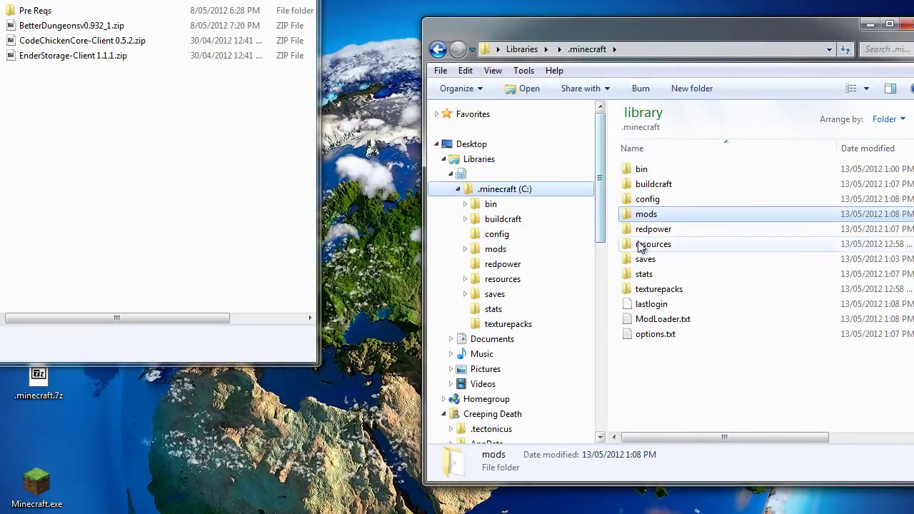
{"action": "double_click", "coordinate": [654, 200]}
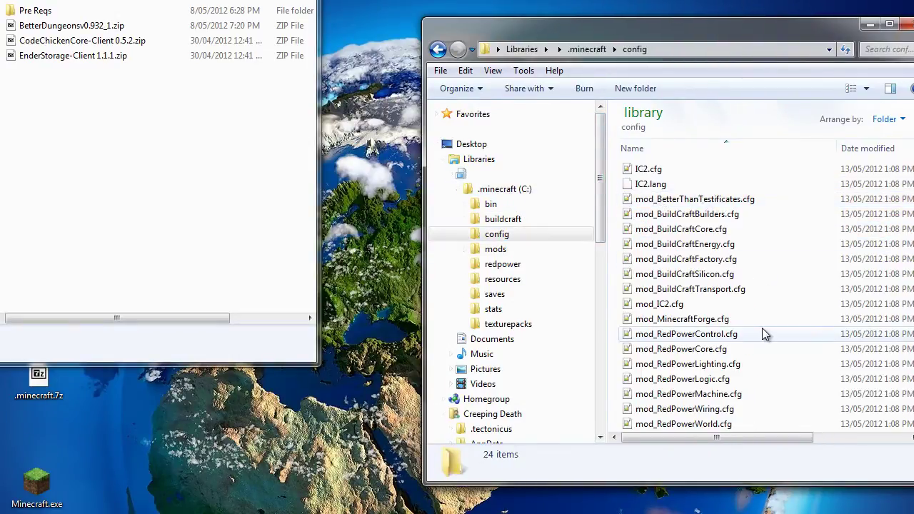
{"action": "left_click", "coordinate": [693, 289]}
{"action": "scroll", "coordinate": [697, 300], "scroll_direction": "down", "scroll_amount": 2}
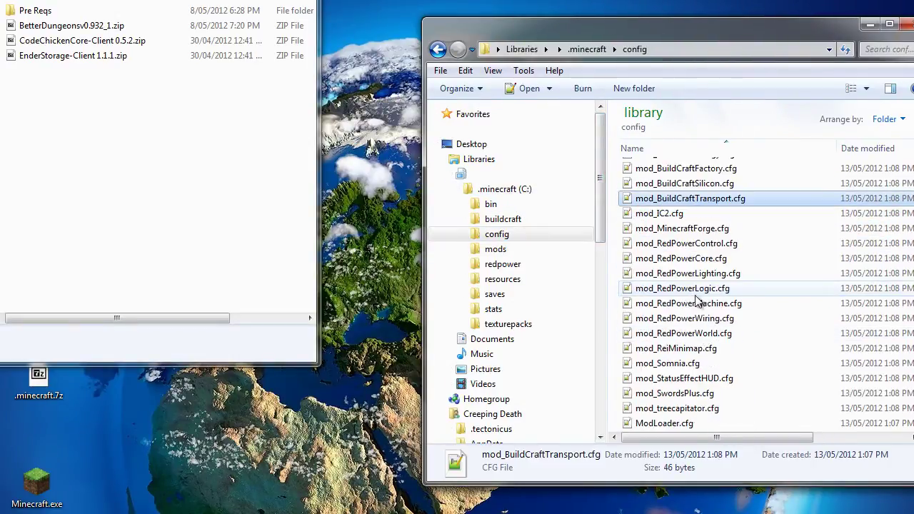
{"action": "left_click", "coordinate": [679, 395]}
{"action": "double_click", "coordinate": [679, 397]}
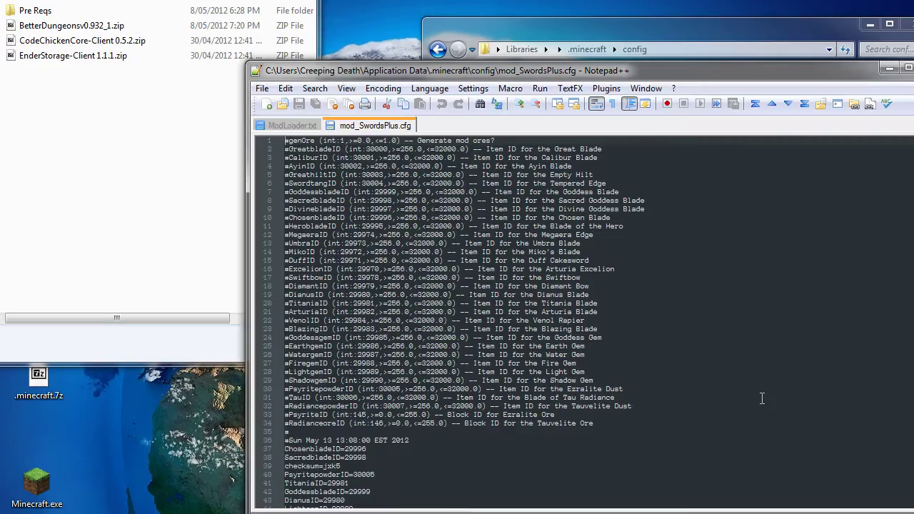
Set PsyriteID to 139 in mod_SwordsPlus.cfg, save the file and minimize the editor
{"action": "scroll", "coordinate": [409, 261], "scroll_direction": "down", "scroll_amount": 6}
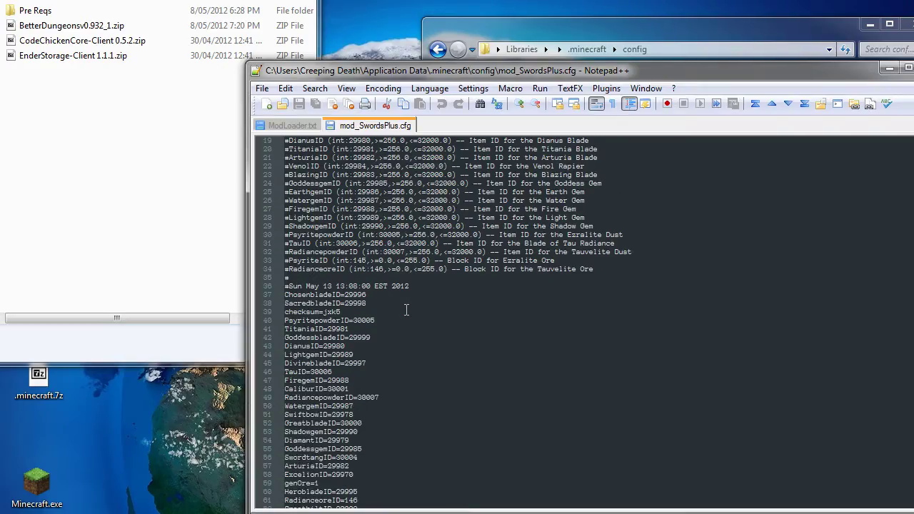
{"action": "scroll", "coordinate": [407, 342], "scroll_direction": "down", "scroll_amount": 4}
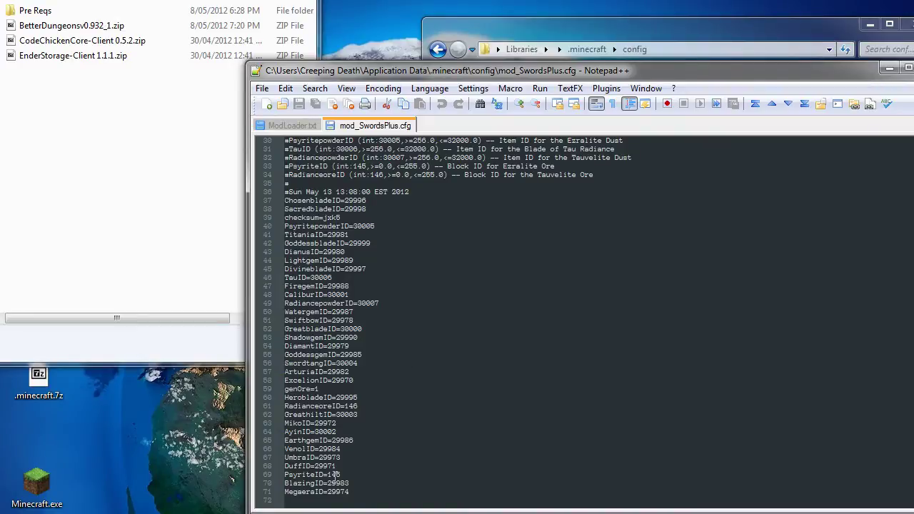
{"action": "double_click", "coordinate": [333, 475]}
{"action": "left_click", "coordinate": [547, 479]}
{"action": "key", "text": "Delete"}
{"action": "key", "text": "Delete"}
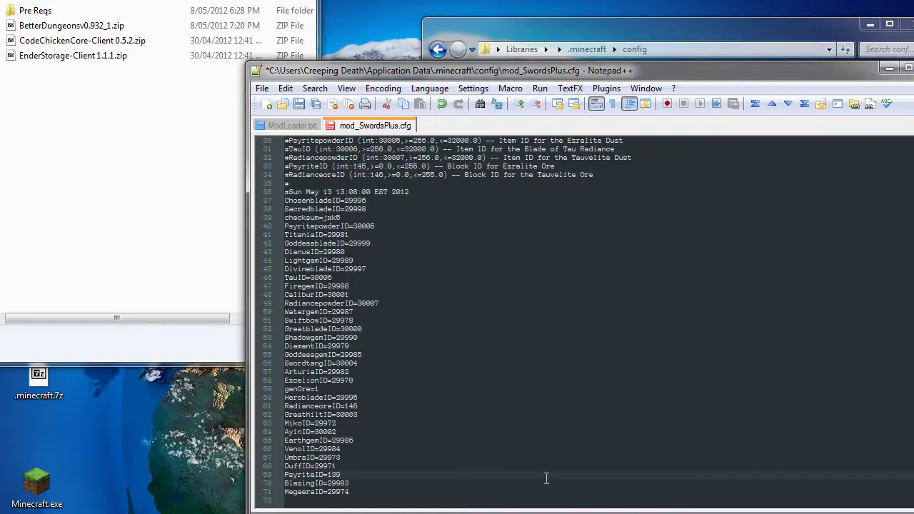
{"action": "key", "text": "ctrl+s"}
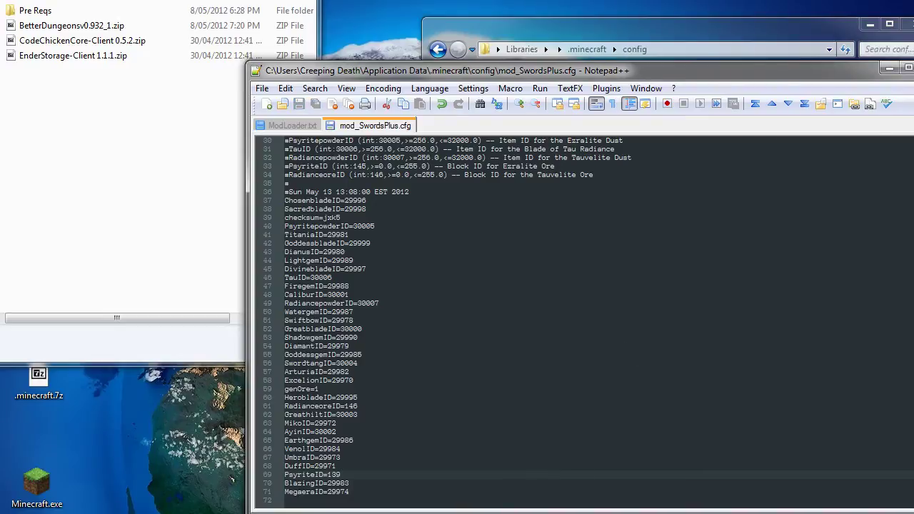
{"action": "left_click", "coordinate": [890, 68]}
Launch Minecraft to test the new Psyrite block ID, read the end of the error report, and close the game
{"action": "double_click", "coordinate": [33, 488]}
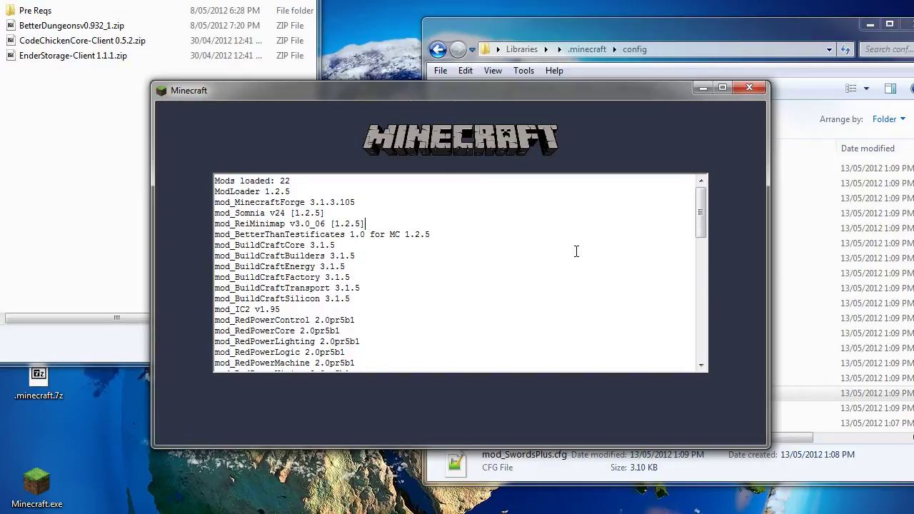
{"action": "scroll", "coordinate": [576, 251], "scroll_direction": "down", "scroll_amount": 15}
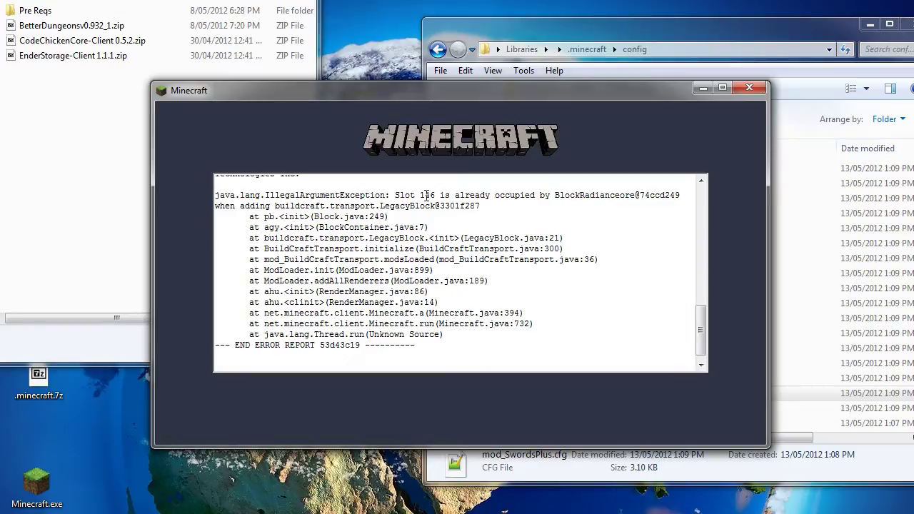
{"action": "left_click", "coordinate": [749, 87]}
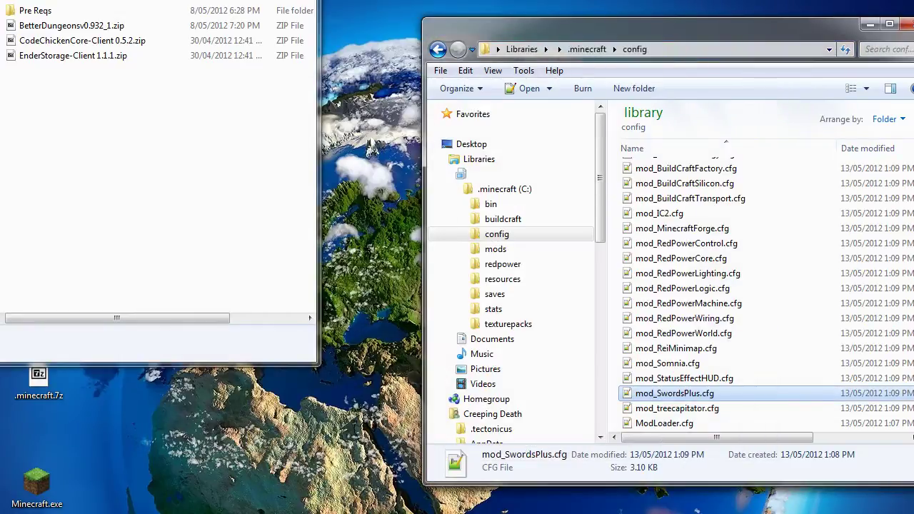
Set RadianceoreID to 138 in mod_SwordsPlus.cfg, save the file and minimize the editor
{"action": "double_click", "coordinate": [674, 394]}
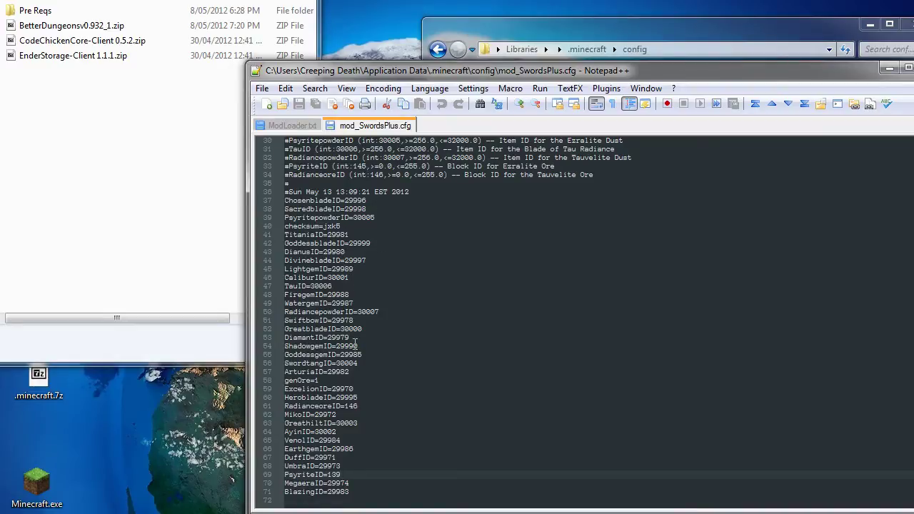
{"action": "left_click", "coordinate": [361, 407]}
{"action": "key", "text": "BackSpace"}
{"action": "key", "text": "BackSpace"}
{"action": "type", "text": "38"}
{"action": "key", "text": "ctrl+s"}
{"action": "left_click", "coordinate": [889, 67]}
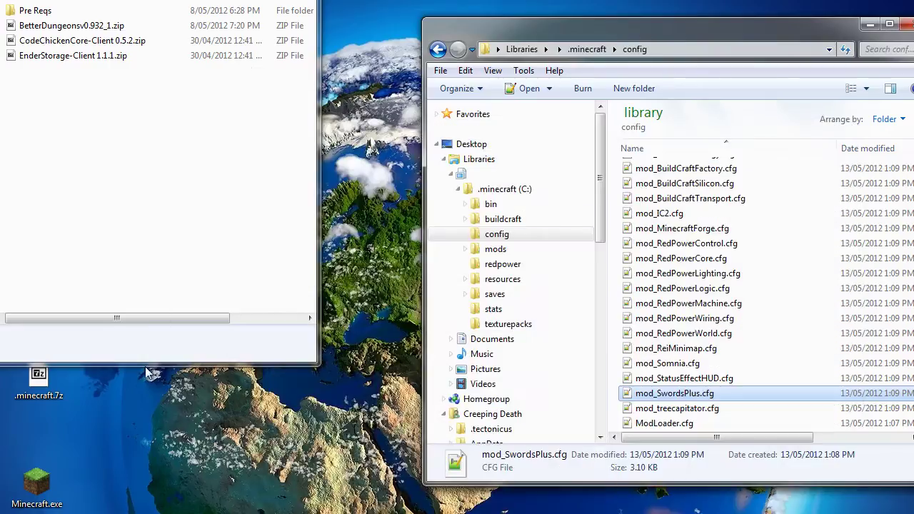
Log in to Minecraft to test the new Radianceore block ID, examine the error report's exception, and close the game
{"action": "double_click", "coordinate": [43, 486]}
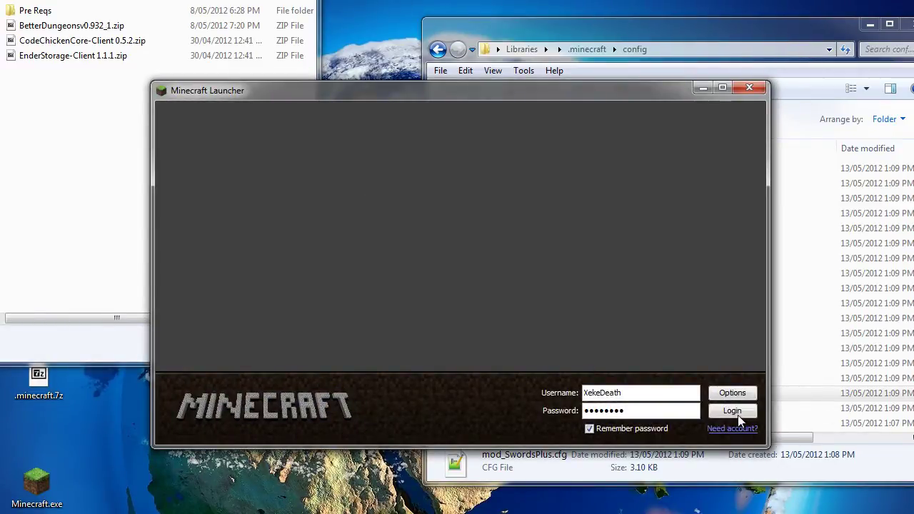
{"action": "left_click", "coordinate": [738, 415]}
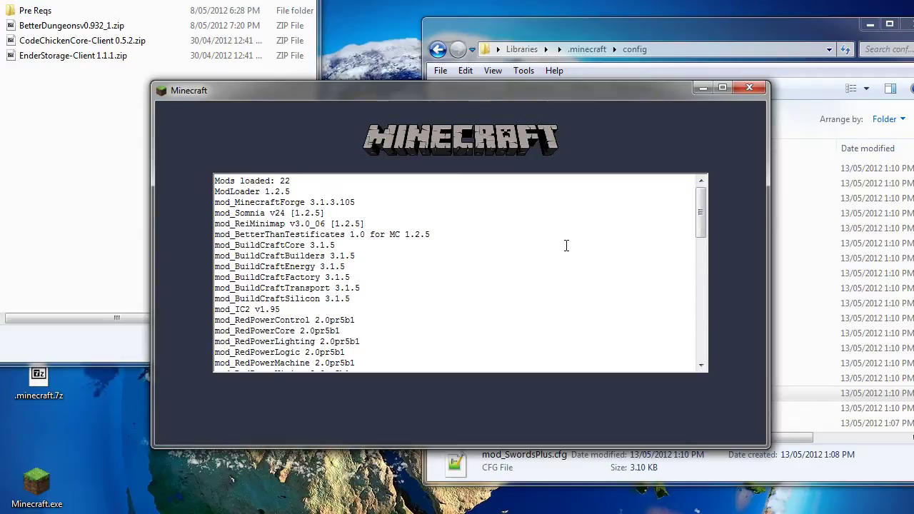
{"action": "left_click_drag", "start_coordinate": [704, 214], "coordinate": [704, 318]}
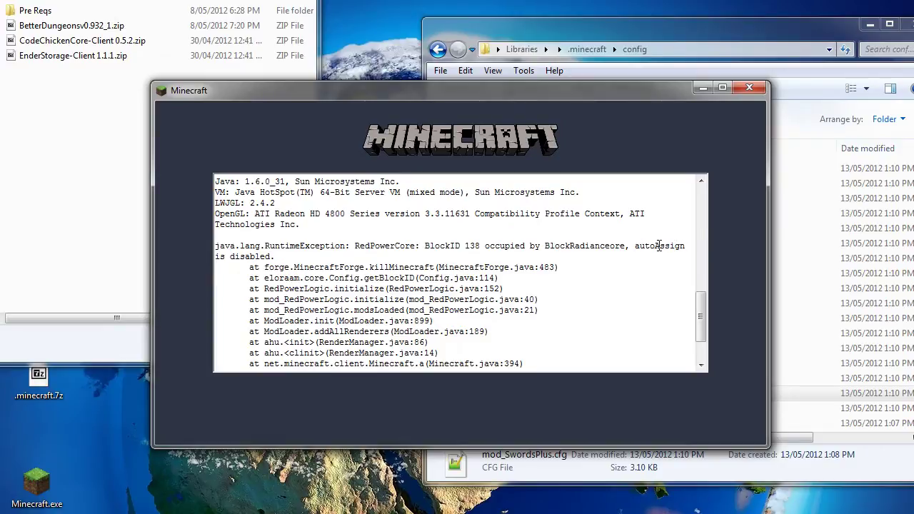
{"action": "left_click", "coordinate": [749, 87]}
Open redpower.cfg from the redpower folder inside .minecraft
{"action": "left_click", "coordinate": [660, 214]}
{"action": "scroll", "coordinate": [669, 295], "scroll_direction": "up", "scroll_amount": 2}
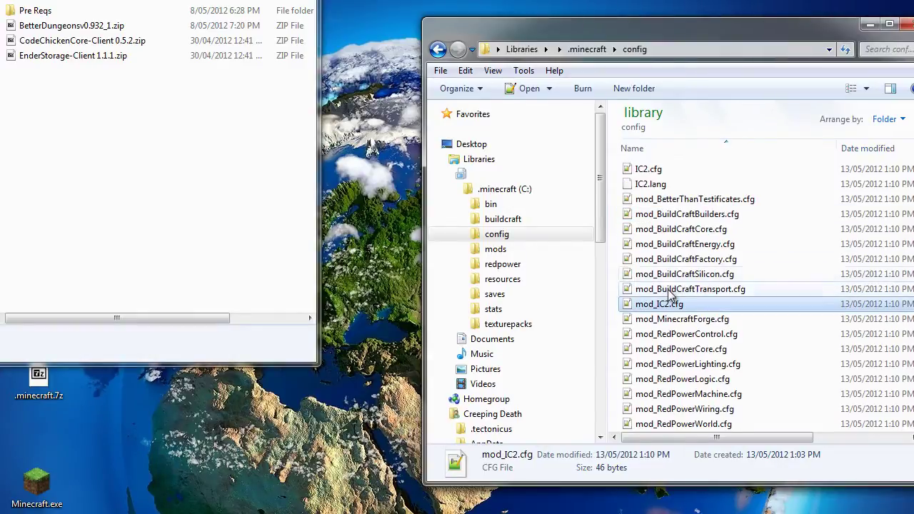
{"action": "left_click", "coordinate": [507, 190]}
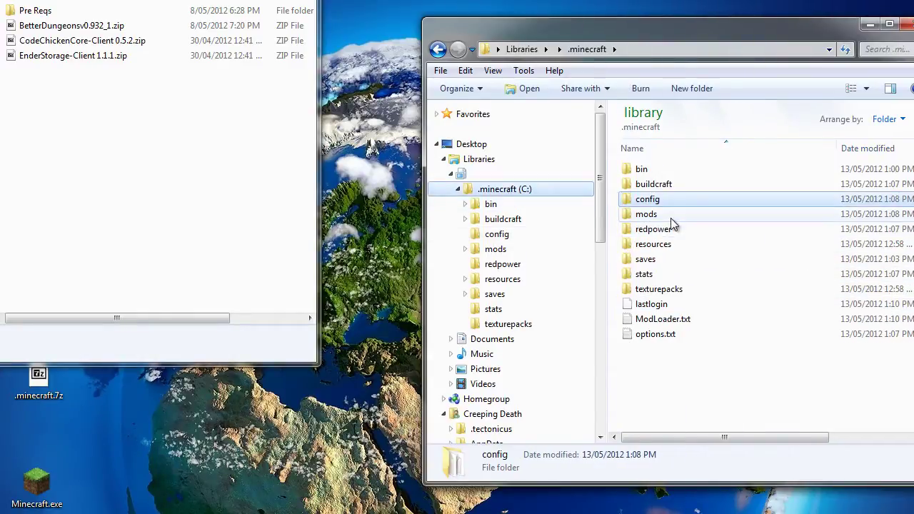
{"action": "double_click", "coordinate": [664, 229]}
{"action": "double_click", "coordinate": [658, 169]}
Set autoAssign to 1 in the core settings of redpower.cfg, save the file and minimize the editor
{"action": "scroll", "coordinate": [441, 229], "scroll_direction": "down", "scroll_amount": 3}
{"action": "scroll", "coordinate": [441, 230], "scroll_direction": "down", "scroll_amount": 20}
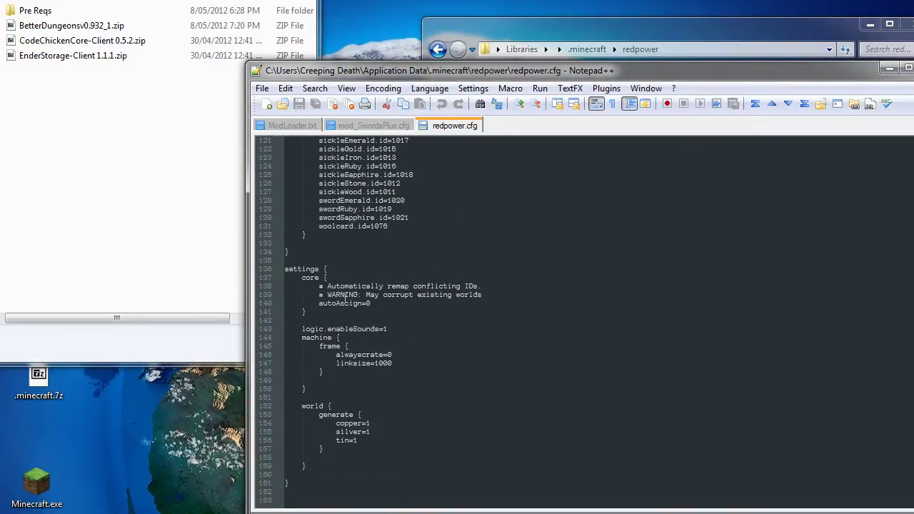
{"action": "key", "text": "BackSpace"}
{"action": "type", "text": "1"}
{"action": "key", "text": "ctrl+s"}
{"action": "left_click", "coordinate": [890, 69]}
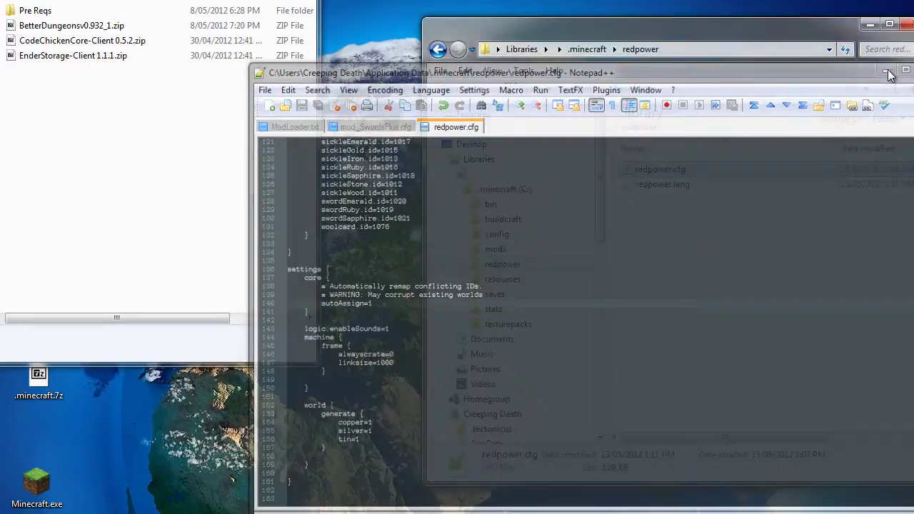
Log in to Minecraft and load the existing singleplayer world
{"action": "double_click", "coordinate": [25, 490]}
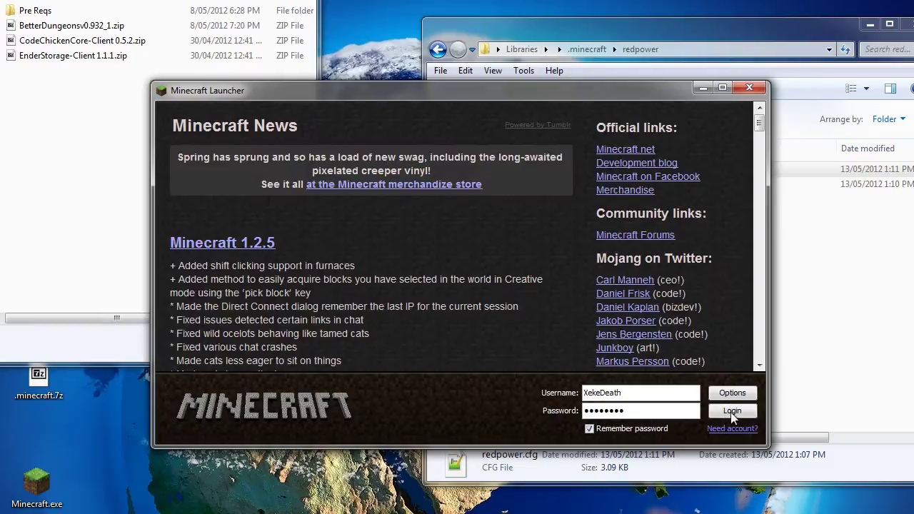
{"action": "left_click", "coordinate": [732, 412]}
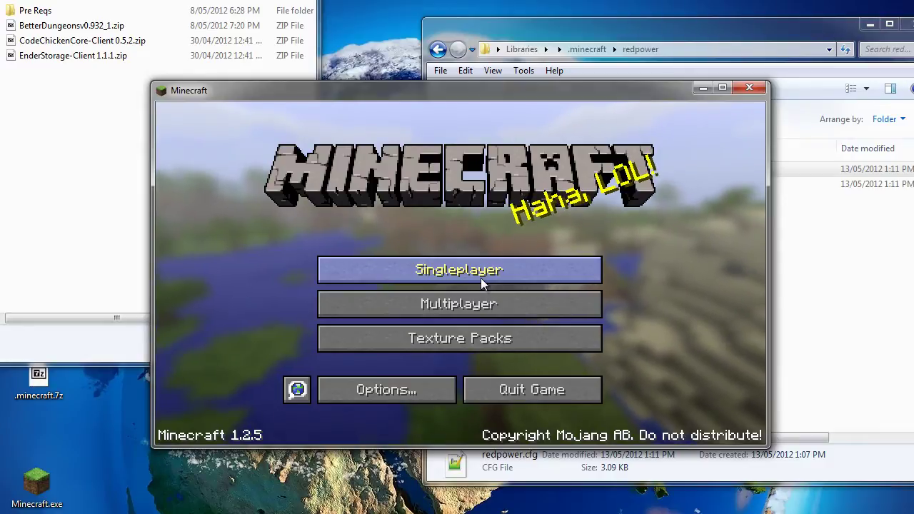
{"action": "left_click", "coordinate": [421, 273]}
{"action": "double_click", "coordinate": [441, 265]}
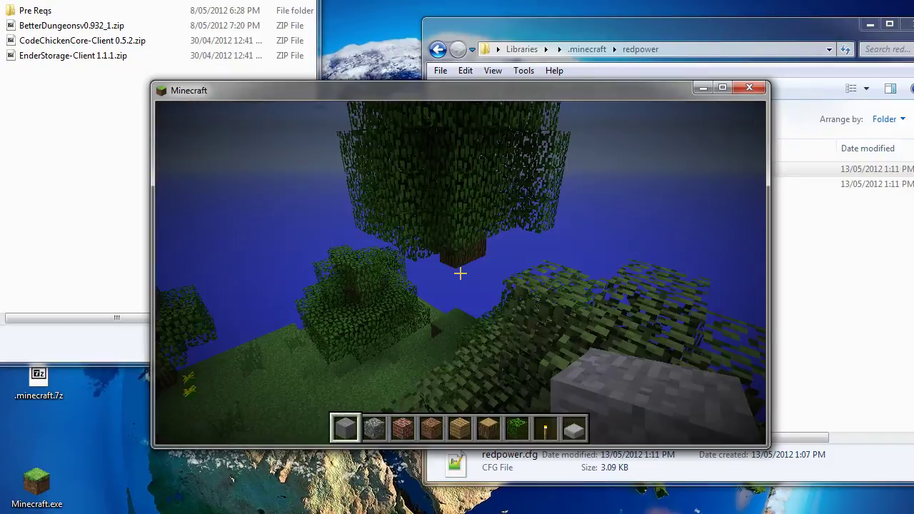
Examine the creative Item Selection inventory for swords, gems, ores and other items from the installed mods
{"action": "key", "text": "e"}
{"action": "scroll", "coordinate": [463, 278], "scroll_direction": "down", "scroll_amount": 10}
{"action": "scroll", "coordinate": [530, 290], "scroll_direction": "down", "scroll_amount": 10}
{"action": "scroll", "coordinate": [530, 289], "scroll_direction": "down", "scroll_amount": 10}
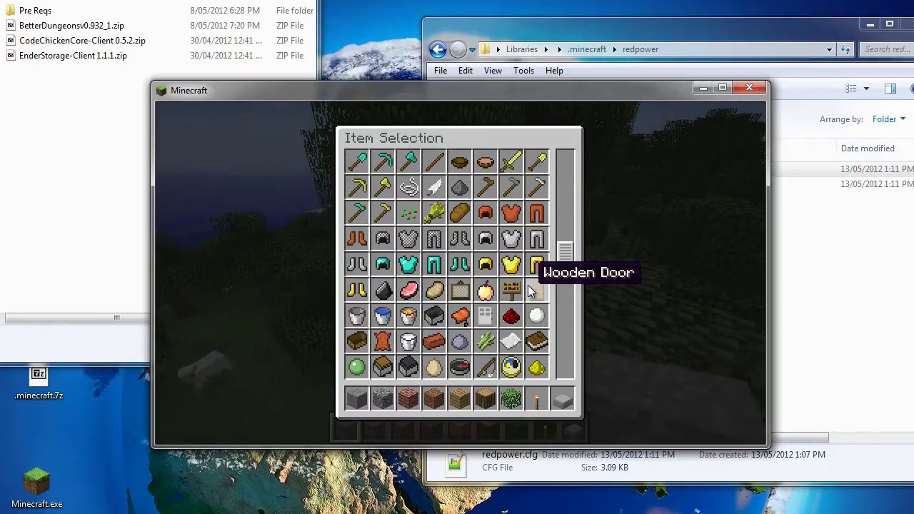
{"action": "scroll", "coordinate": [530, 290], "scroll_direction": "down", "scroll_amount": 10}
{"action": "scroll", "coordinate": [530, 289], "scroll_direction": "down", "scroll_amount": 10}
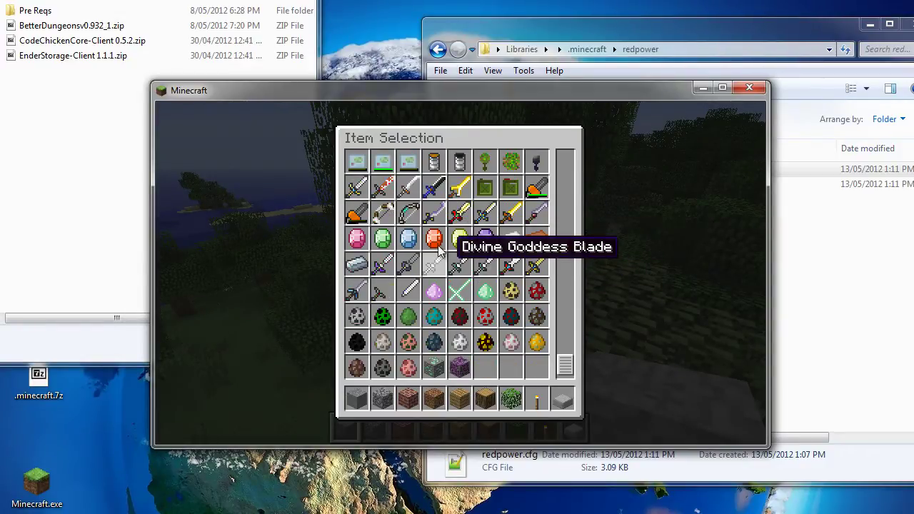
{"action": "scroll", "coordinate": [511, 342], "scroll_direction": "down", "scroll_amount": 1}
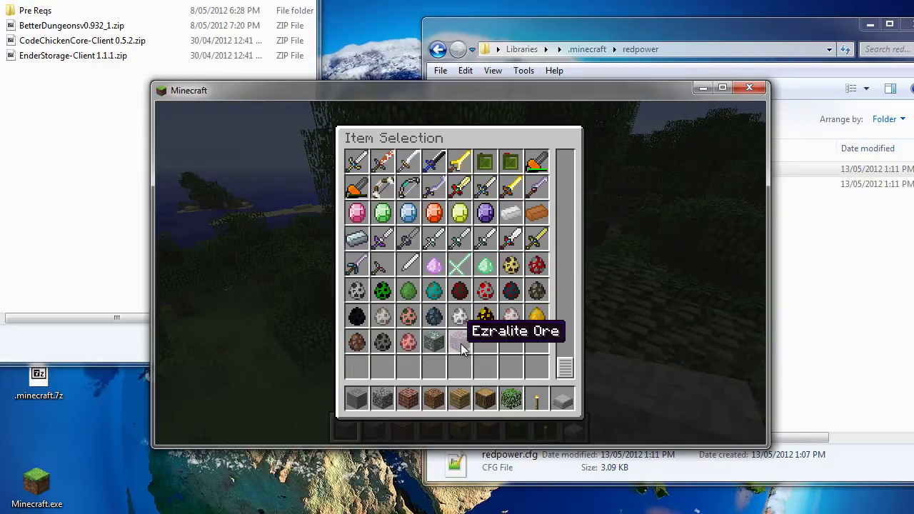
{"action": "scroll", "coordinate": [548, 354], "scroll_direction": "up", "scroll_amount": 12}
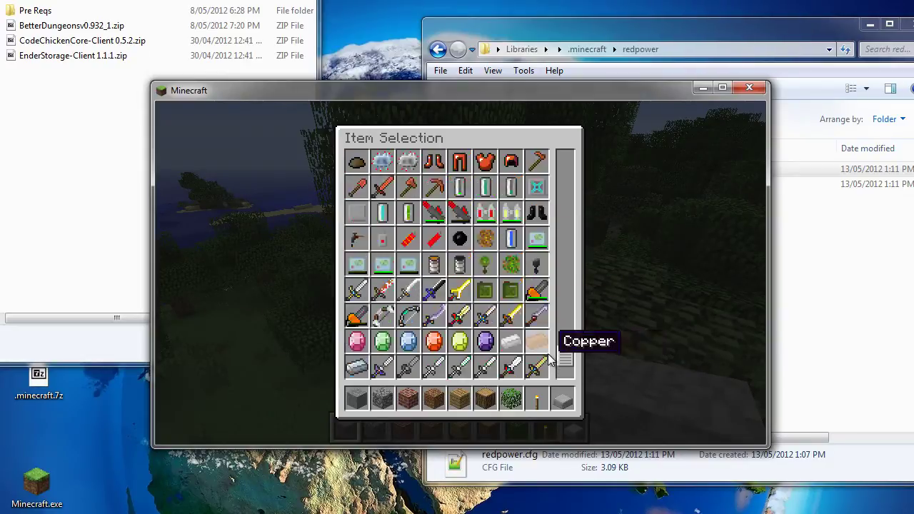
{"action": "scroll", "coordinate": [548, 353], "scroll_direction": "up", "scroll_amount": 10}
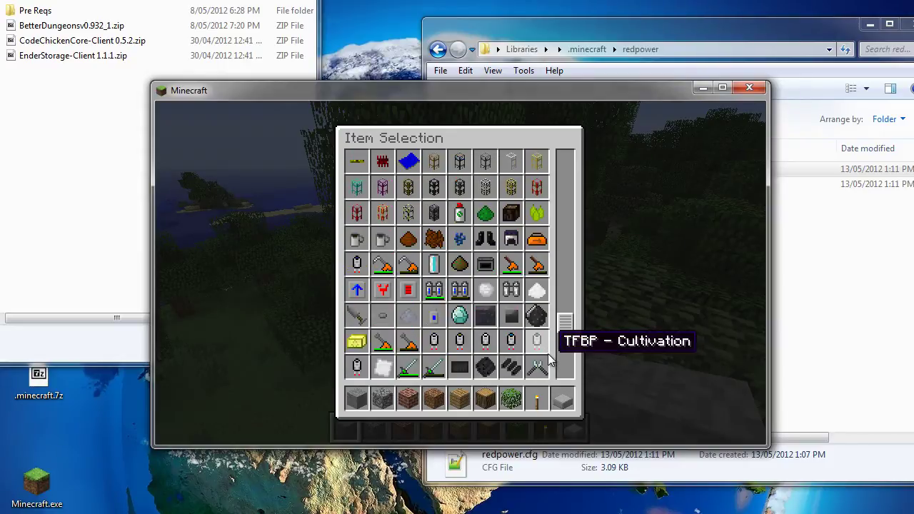
{"action": "scroll", "coordinate": [548, 353], "scroll_direction": "up", "scroll_amount": 10}
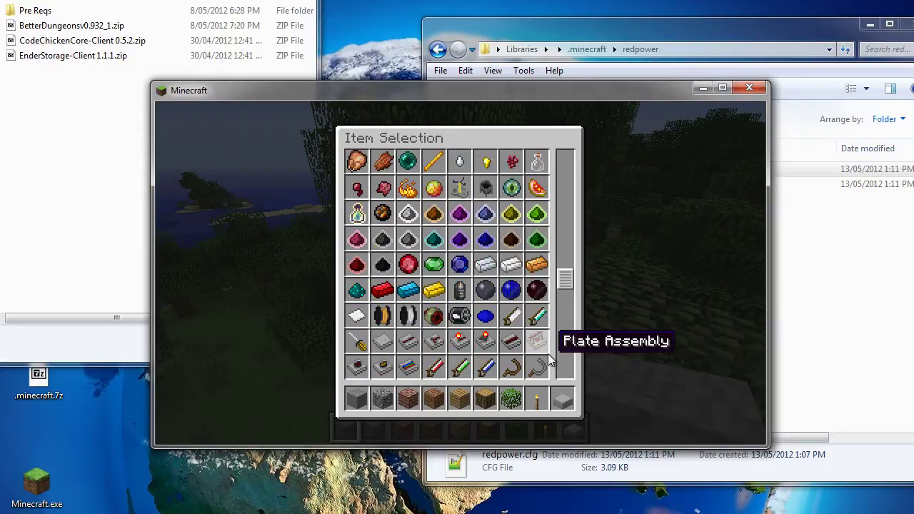
{"action": "scroll", "coordinate": [546, 346], "scroll_direction": "up", "scroll_amount": 5}
{"action": "scroll", "coordinate": [532, 328], "scroll_direction": "down", "scroll_amount": 10}
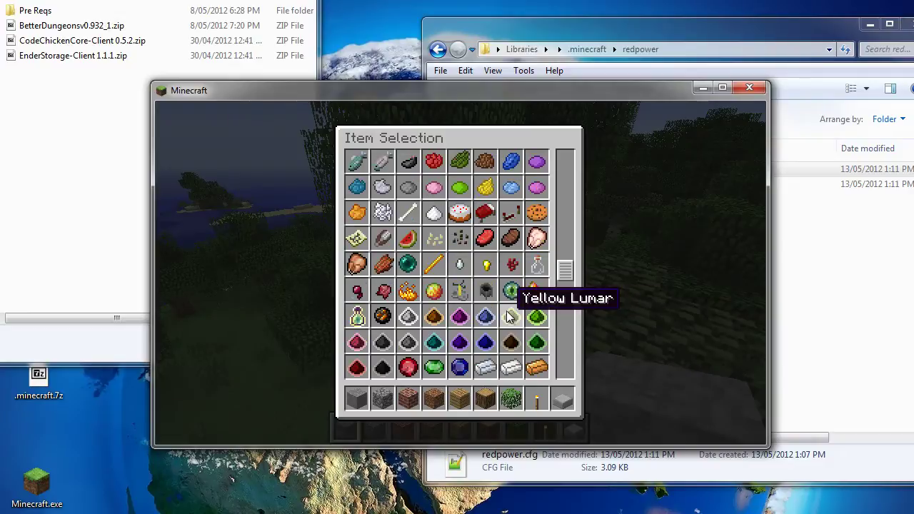
{"action": "scroll", "coordinate": [524, 317], "scroll_direction": "down", "scroll_amount": 2}
Put an iron axe from the Item Selection inventory in the fifth hotbar slot and equip it
{"action": "left_click_drag", "start_coordinate": [568, 288], "coordinate": [568, 235]}
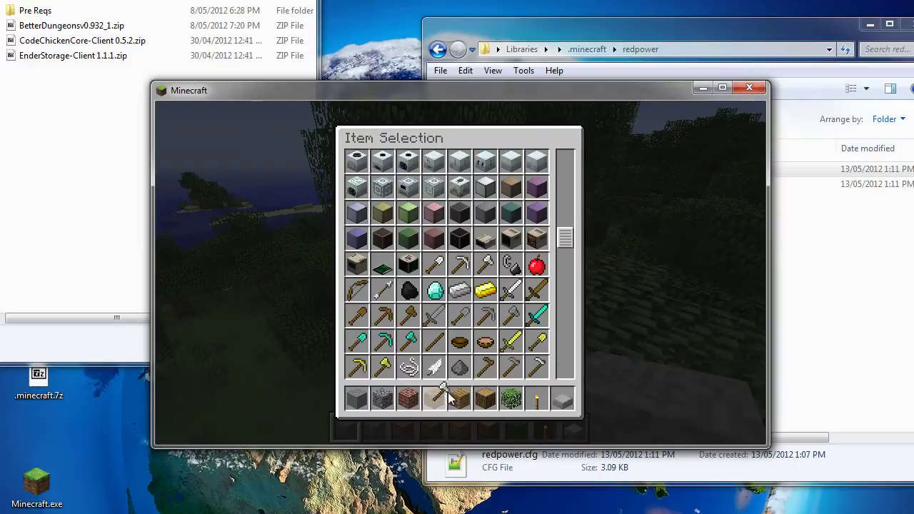
{"action": "key", "text": "e"}
{"action": "scroll", "coordinate": [460, 273], "scroll_direction": "down", "scroll_amount": 4}
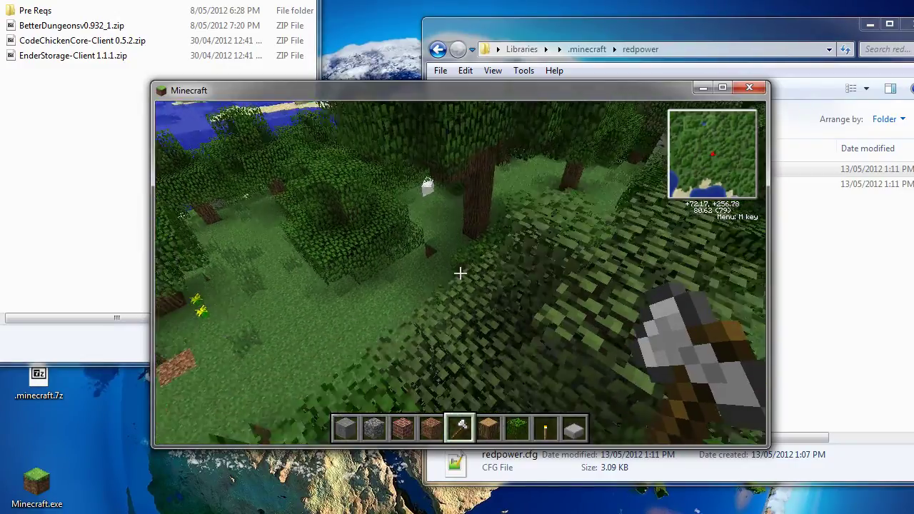
Walk to the nearby tree and chop its trunk with the axe to test Treecapitator
{"action": "key", "text": "w"}
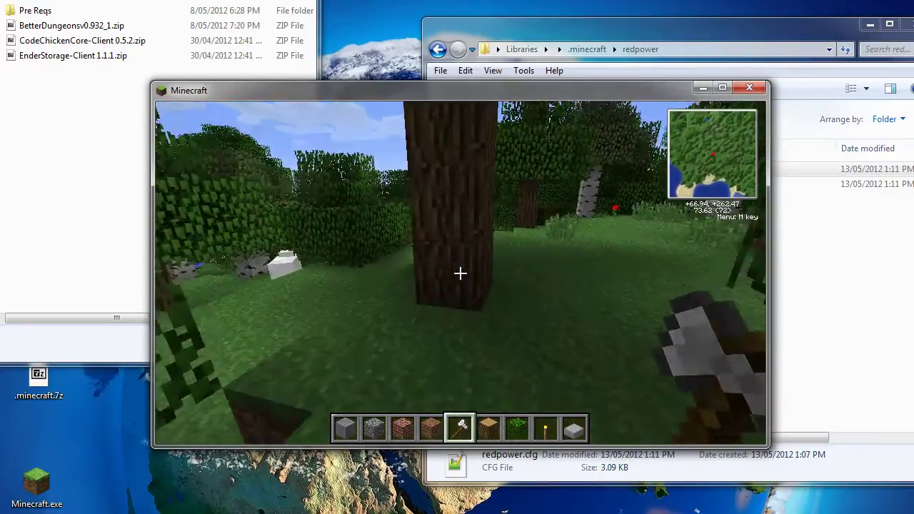
{"action": "left_click", "coordinate": [460, 273]}
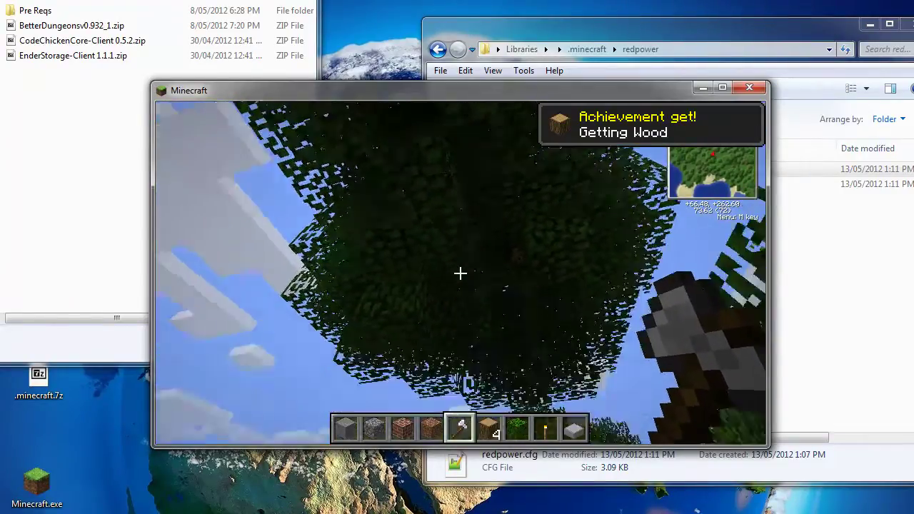
{"action": "key", "text": "w"}
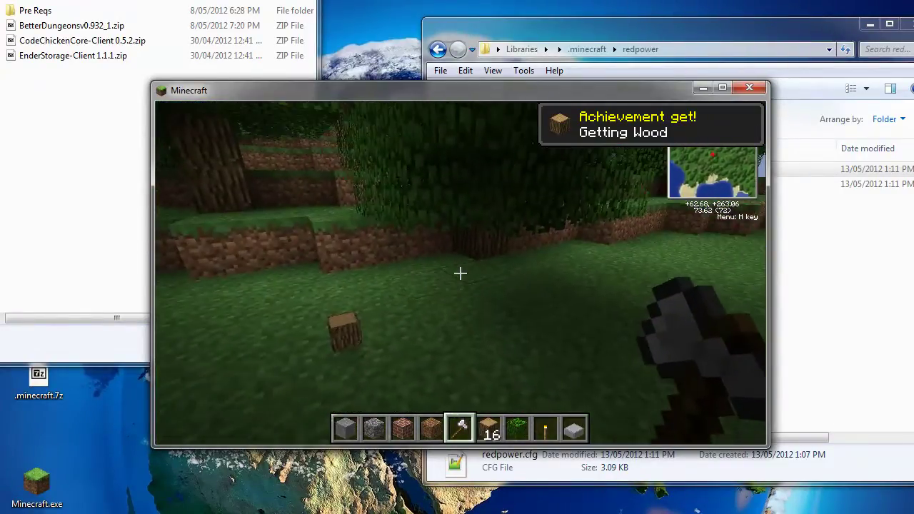
Put a bed from the Item Selection inventory in the fifth hotbar slot and place it on the nearby grass to sleep
{"action": "key", "text": "e"}
{"action": "scroll", "coordinate": [480, 282], "scroll_direction": "down", "scroll_amount": 10}
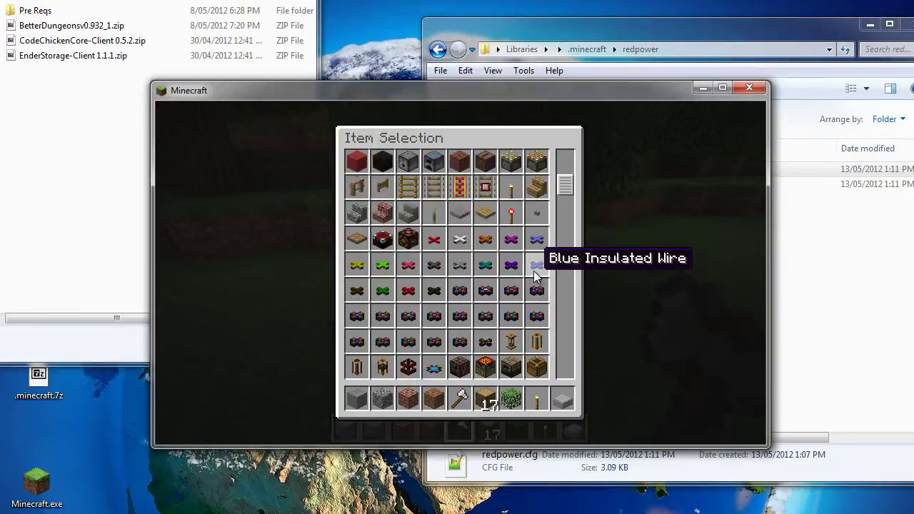
{"action": "scroll", "coordinate": [535, 275], "scroll_direction": "down", "scroll_amount": 10}
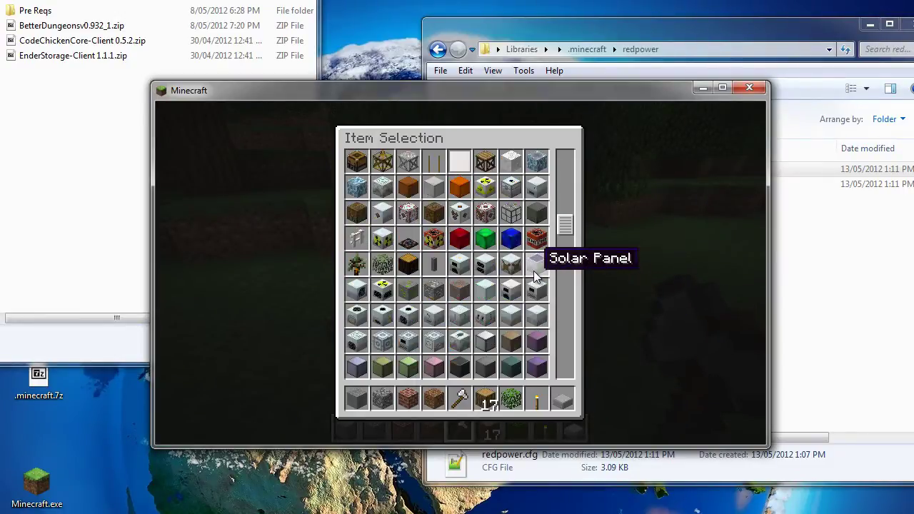
{"action": "scroll", "coordinate": [534, 273], "scroll_direction": "down", "scroll_amount": 10}
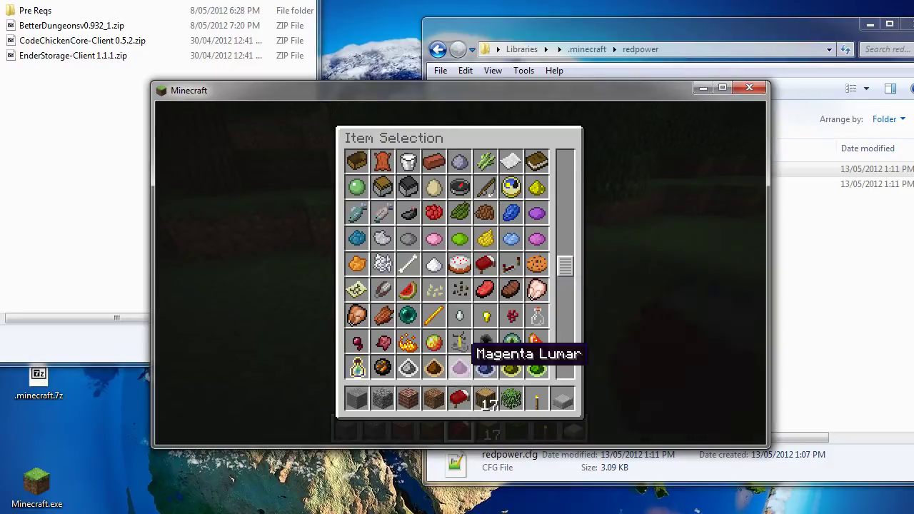
{"action": "key", "text": "e"}
{"action": "right_click", "coordinate": [460, 272]}
{"action": "right_click", "coordinate": [460, 272]}
{"action": "left_click", "coordinate": [536, 303]}
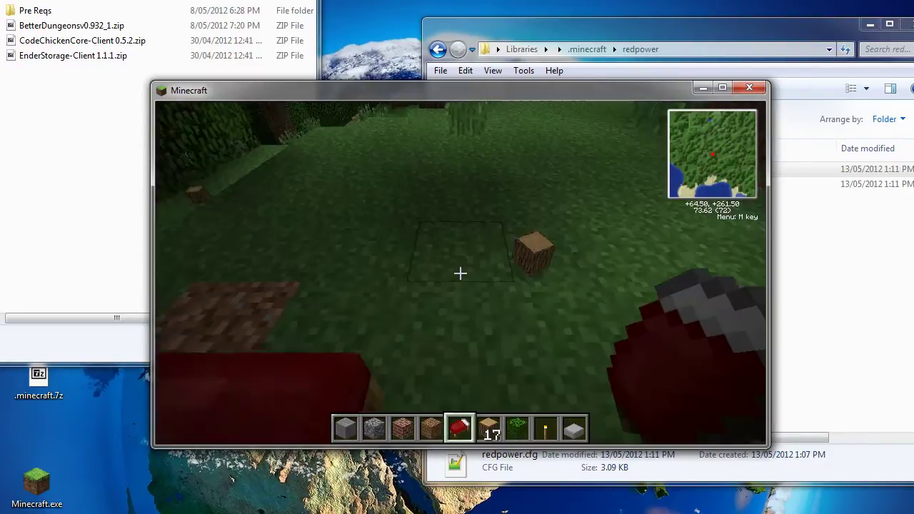
Walk around the clearing to collect the dropped logs and return to the placed bed
{"action": "key", "text": "w"}
{"action": "key", "text": "w"}
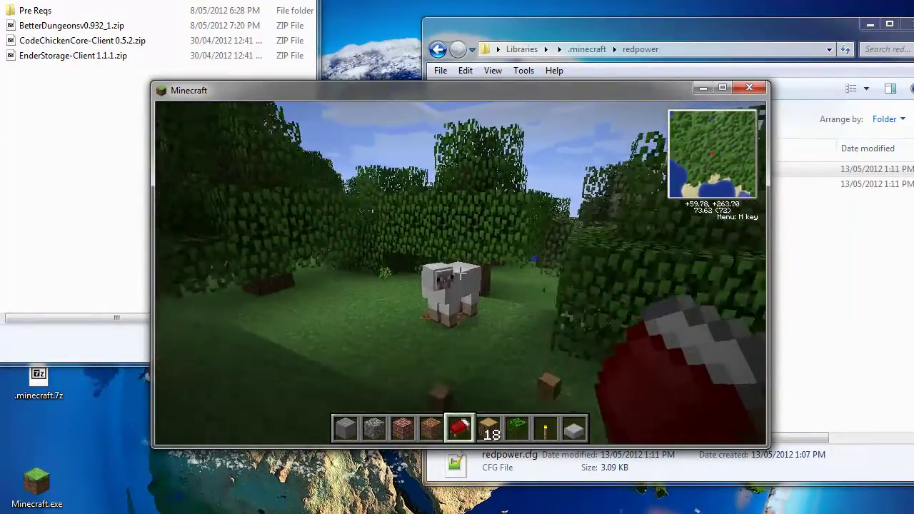
{"action": "key", "text": "w"}
{"action": "key", "text": "w"}
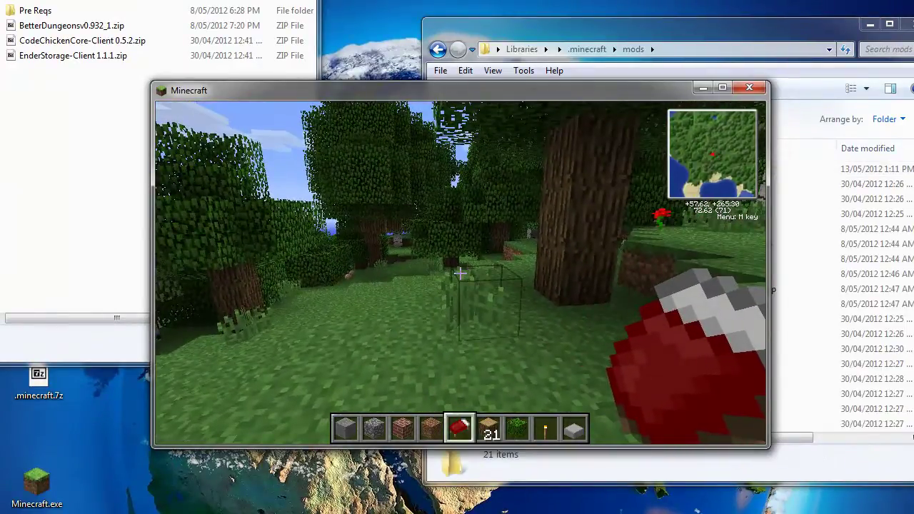
{"action": "key", "text": "e"}
{"action": "key", "text": "e"}
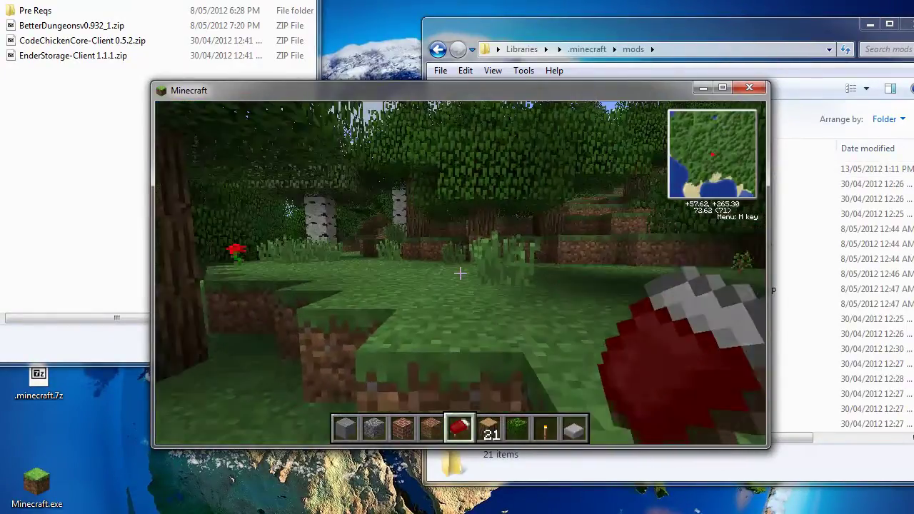
{"action": "key", "text": "w"}
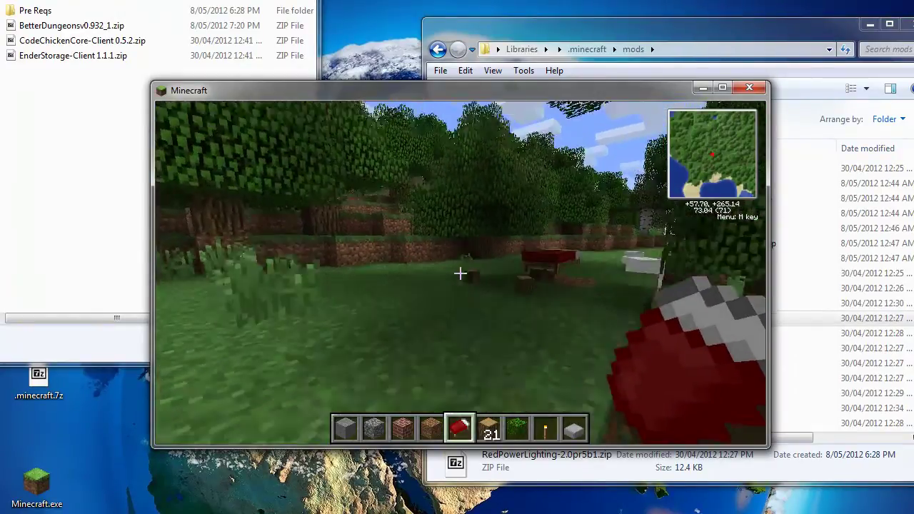
{"action": "key", "text": "w"}
Put a golden apple from the Item Selection inventory in the sixth hotbar slot and equip it
{"action": "key", "text": "e"}
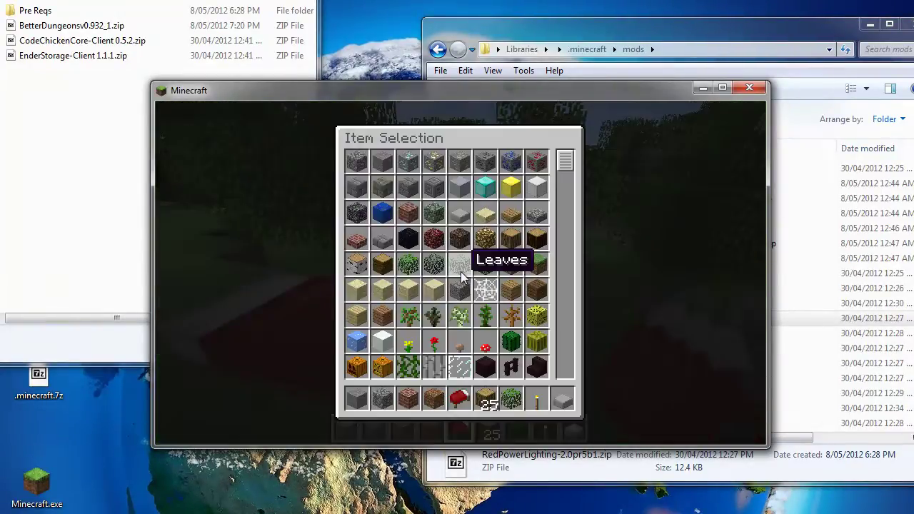
{"action": "scroll", "coordinate": [463, 277], "scroll_direction": "down", "scroll_amount": 15}
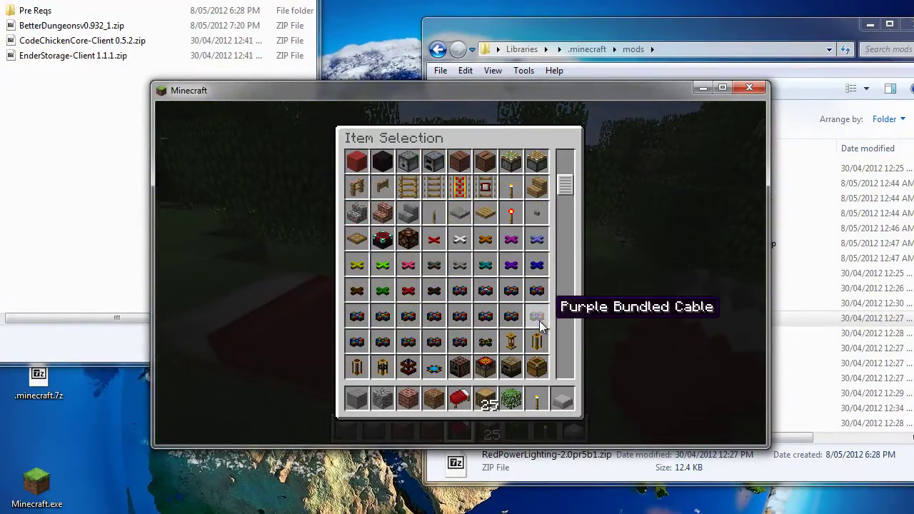
{"action": "scroll", "coordinate": [537, 323], "scroll_direction": "down", "scroll_amount": 12}
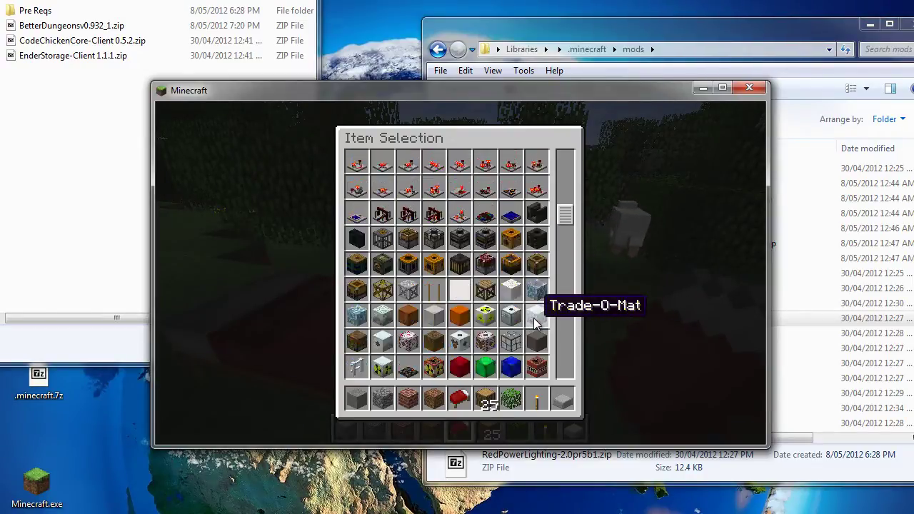
{"action": "scroll", "coordinate": [534, 319], "scroll_direction": "down", "scroll_amount": 12}
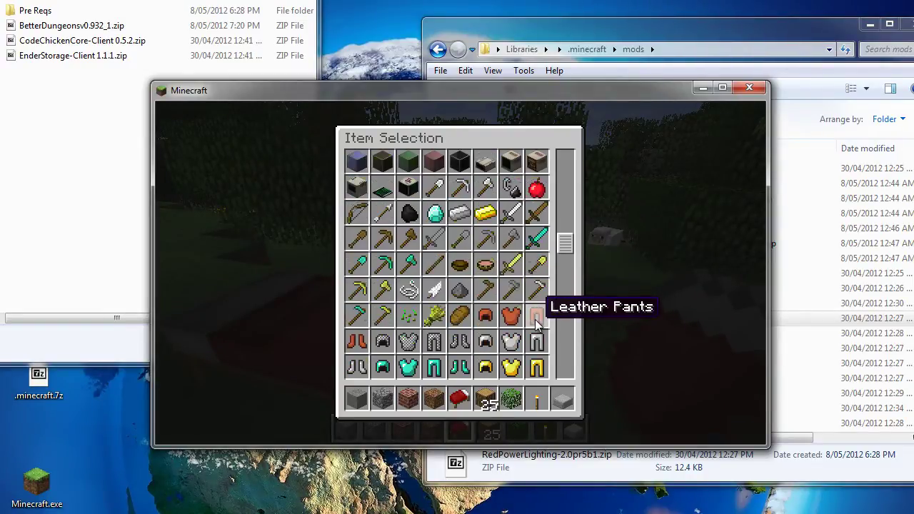
{"action": "scroll", "coordinate": [535, 319], "scroll_direction": "down", "scroll_amount": 5}
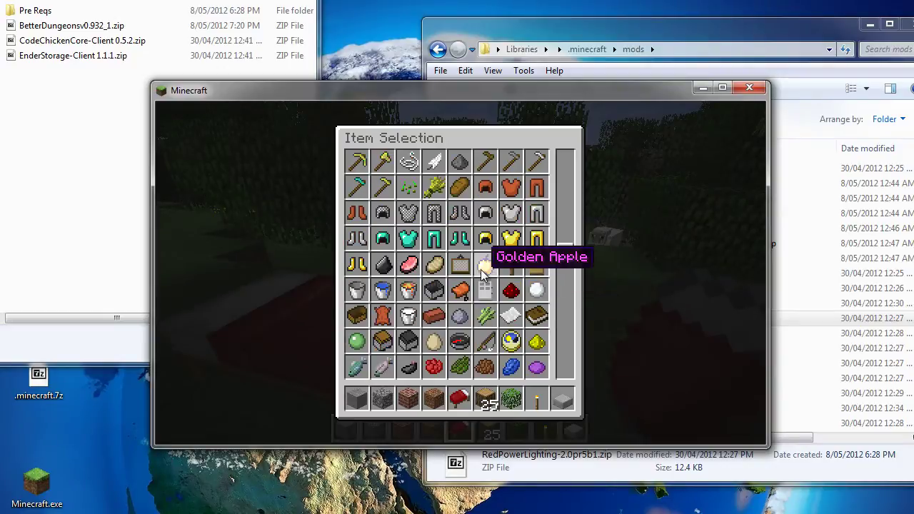
{"action": "left_click", "coordinate": [483, 273]}
{"action": "left_click", "coordinate": [490, 398]}
{"action": "key", "text": "e"}
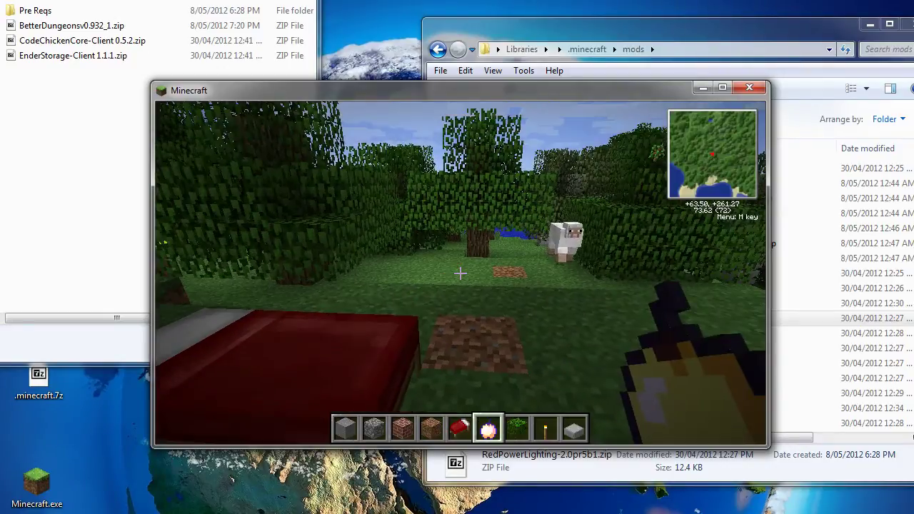
Fill hotbar slots six to nine with a brewing stand, glass bottle, magma cream and nether wart
{"action": "key", "text": "e"}
{"action": "scroll", "coordinate": [568, 338], "scroll_direction": "down", "scroll_amount": 15}
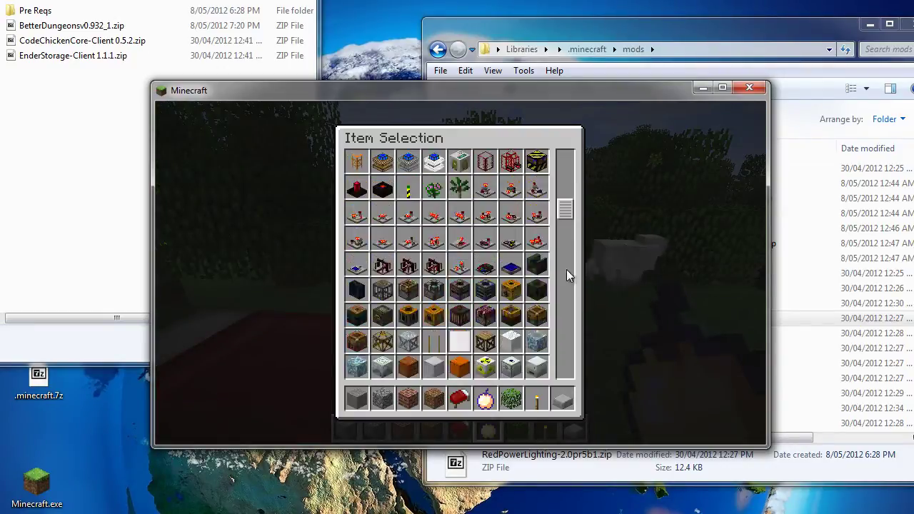
{"action": "scroll", "coordinate": [568, 343], "scroll_direction": "down", "scroll_amount": 7}
{"action": "scroll", "coordinate": [541, 285], "scroll_direction": "up", "scroll_amount": 14}
{"action": "scroll", "coordinate": [541, 285], "scroll_direction": "down", "scroll_amount": 2}
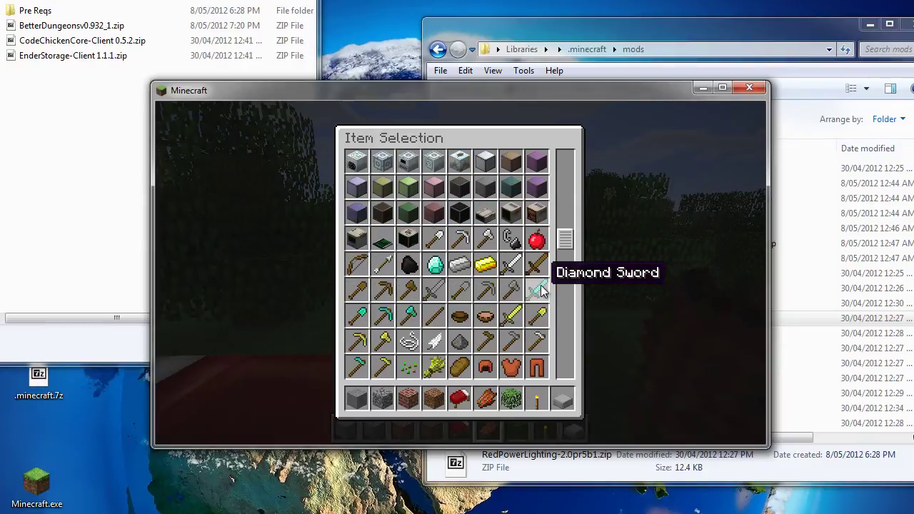
{"action": "scroll", "coordinate": [541, 285], "scroll_direction": "down", "scroll_amount": 9}
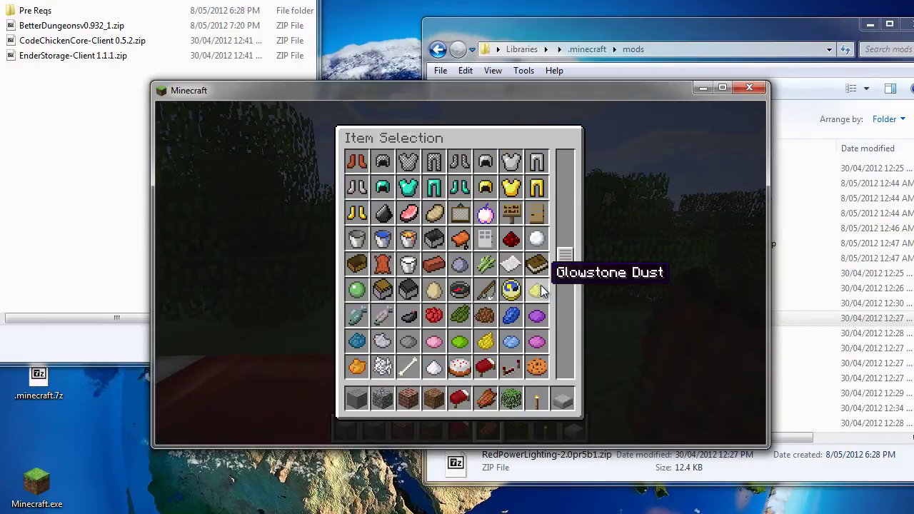
{"action": "scroll", "coordinate": [541, 286], "scroll_direction": "down", "scroll_amount": 4}
{"action": "scroll", "coordinate": [428, 307], "scroll_direction": "down", "scroll_amount": 2}
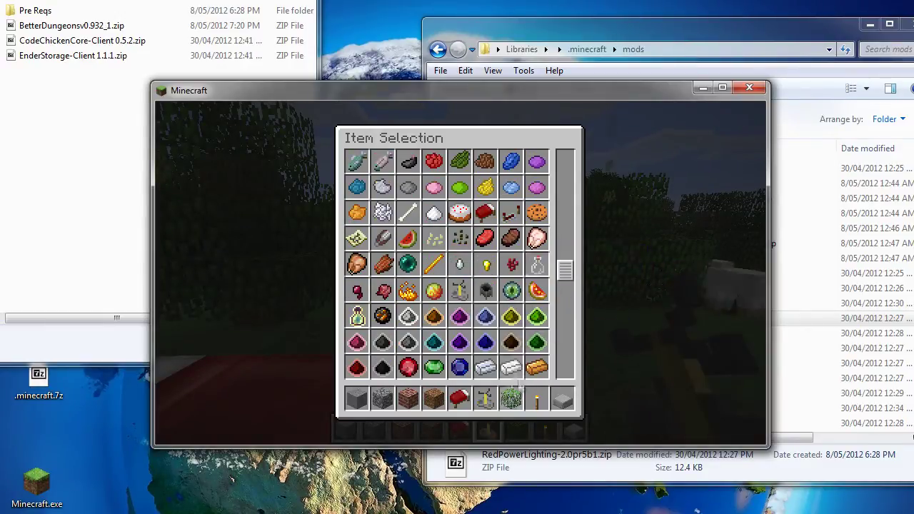
{"action": "key", "text": "e"}
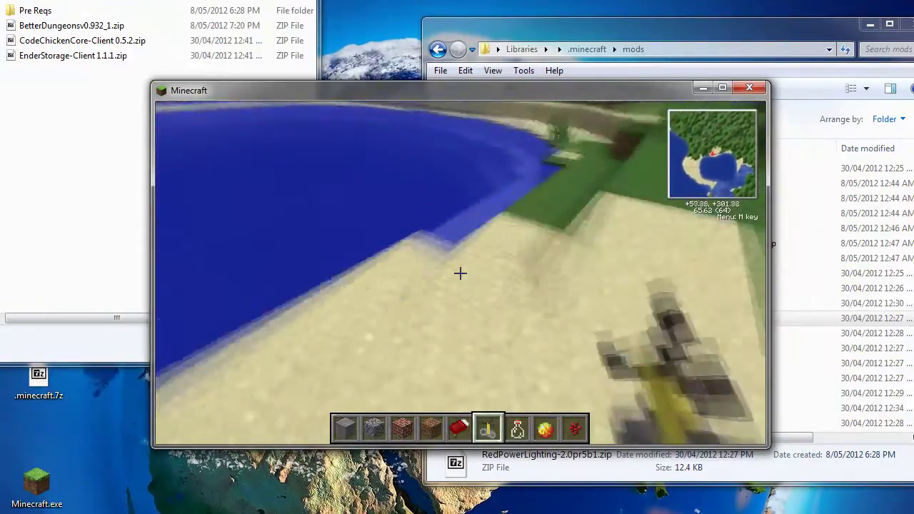
Brew a water bottle in the brewing stand with nether wart and magma cream, and take out the finished potion
{"action": "right_click", "coordinate": [461, 273]}
{"action": "left_click", "coordinate": [511, 368], "text": "shift"}
{"action": "left_click", "coordinate": [562, 367], "text": "shift"}
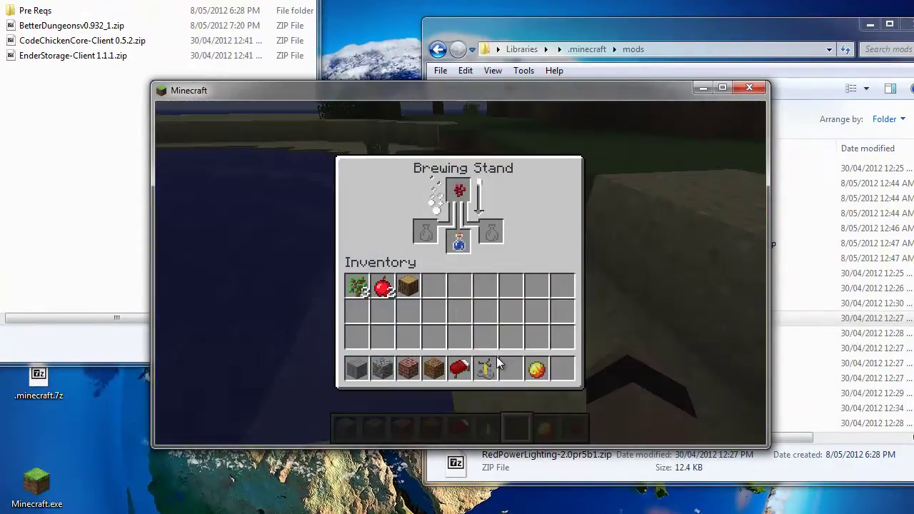
{"action": "left_click", "coordinate": [537, 367], "text": "shift"}
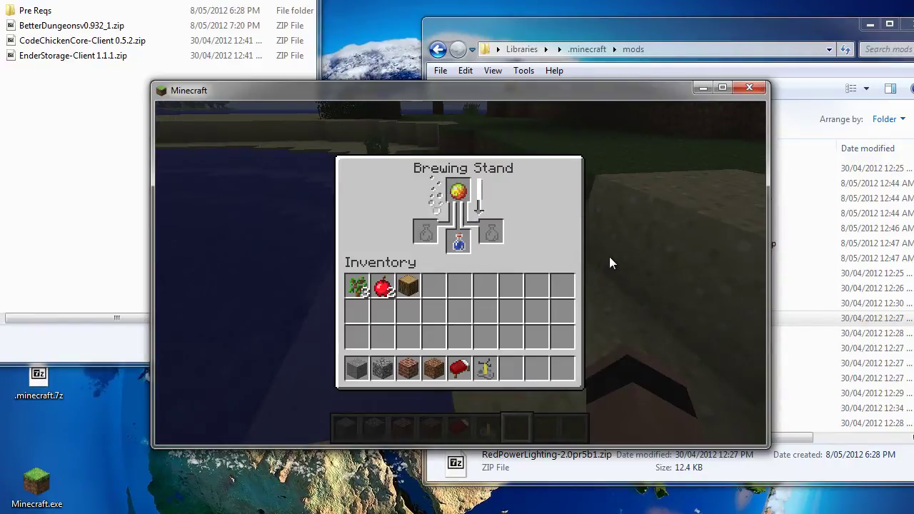
{"action": "left_click", "coordinate": [459, 241], "text": "shift"}
{"action": "key", "text": "e"}
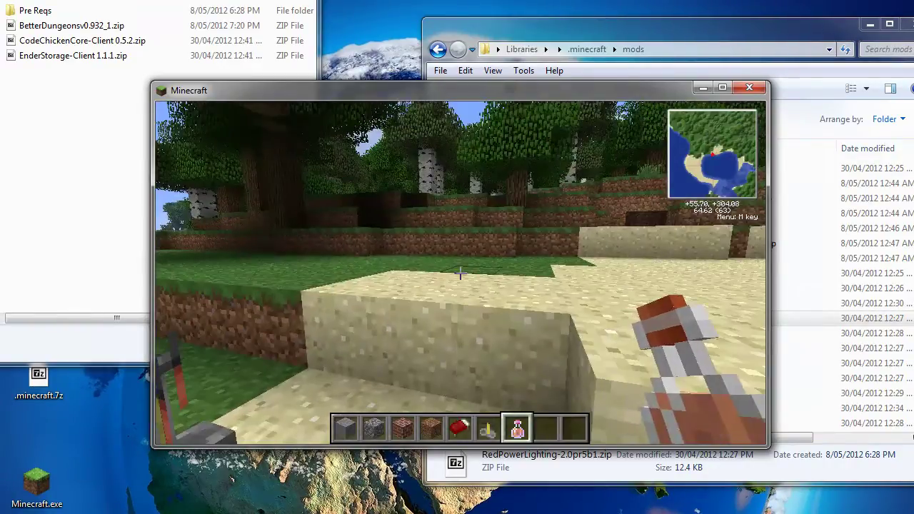
Drink the brewed potion to test StatusEffectHUD and walk inland from the beach
{"action": "right_click", "coordinate": [460, 274]}
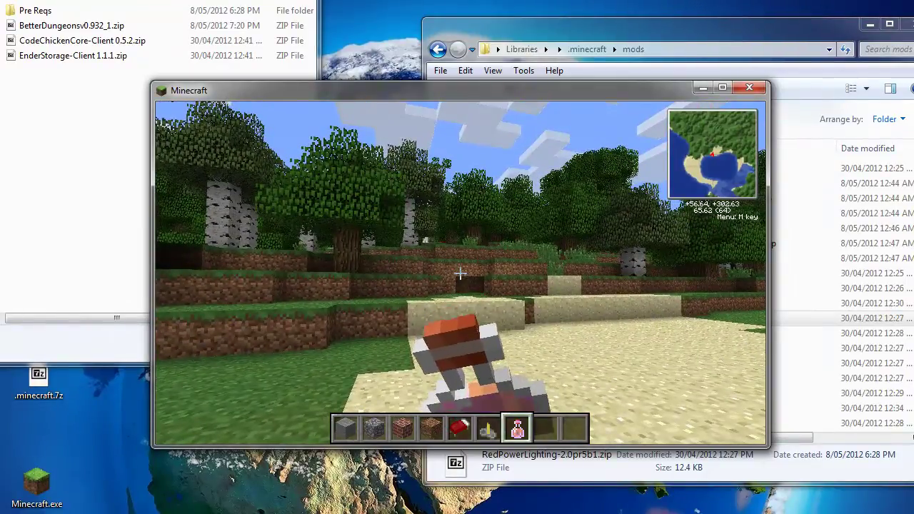
{"action": "key", "text": "e"}
{"action": "key", "text": "e"}
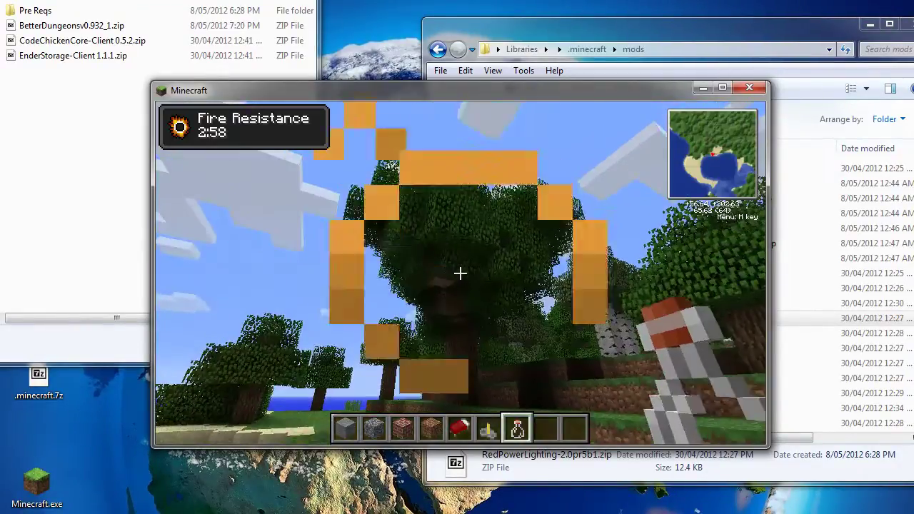
{"action": "key", "text": "w"}
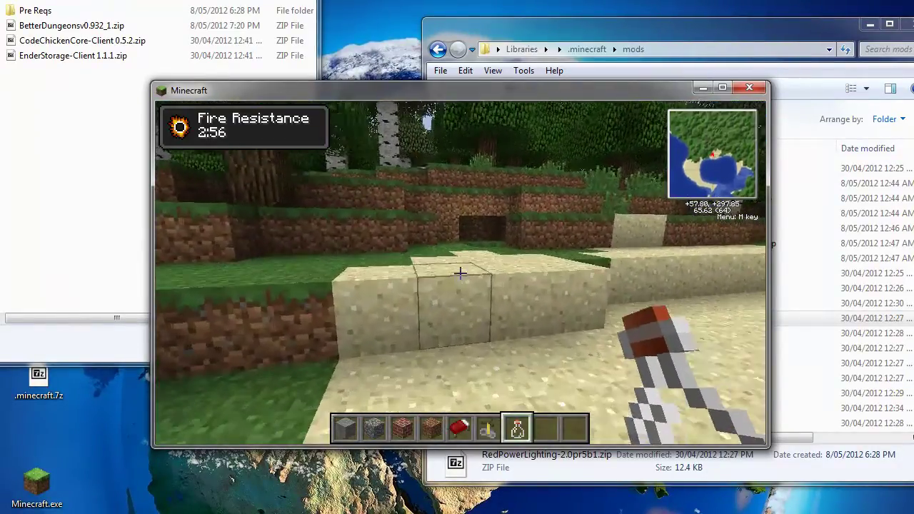
{"action": "key", "text": "w"}
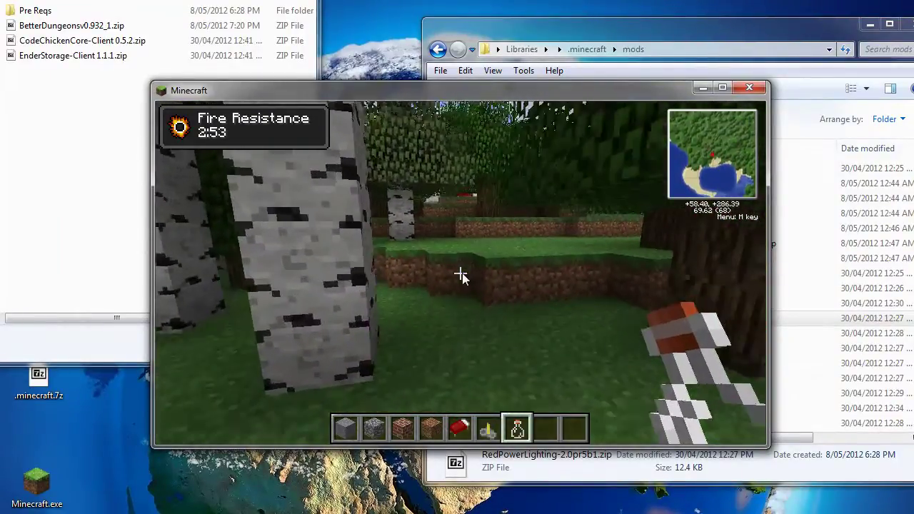
Save the world, return to the title screen and quit the game
{"action": "key", "text": "Escape"}
{"action": "left_click", "coordinate": [449, 346]}
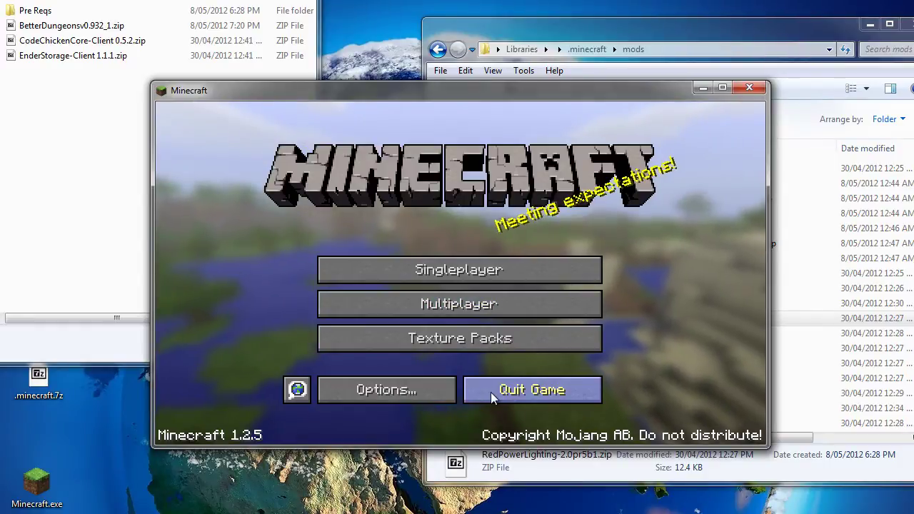
{"action": "left_click", "coordinate": [492, 396]}
Select CodeChickenCore-Client 0.5.2.zip and EnderStorage-Client 1.1.1.zip in the folder of downloaded mods
{"action": "left_click", "coordinate": [99, 101]}
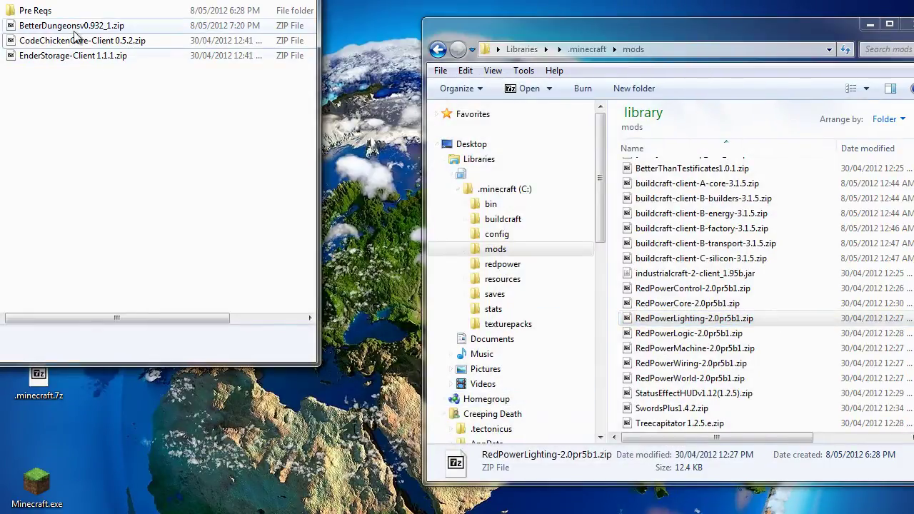
{"action": "left_click_drag", "start_coordinate": [56, 95], "coordinate": [26, 33]}
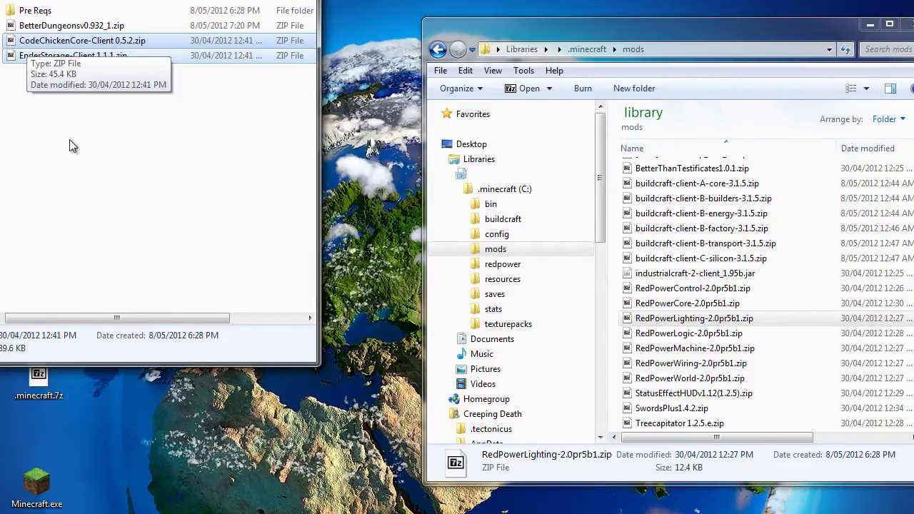
{"action": "left_click", "coordinate": [71, 41]}
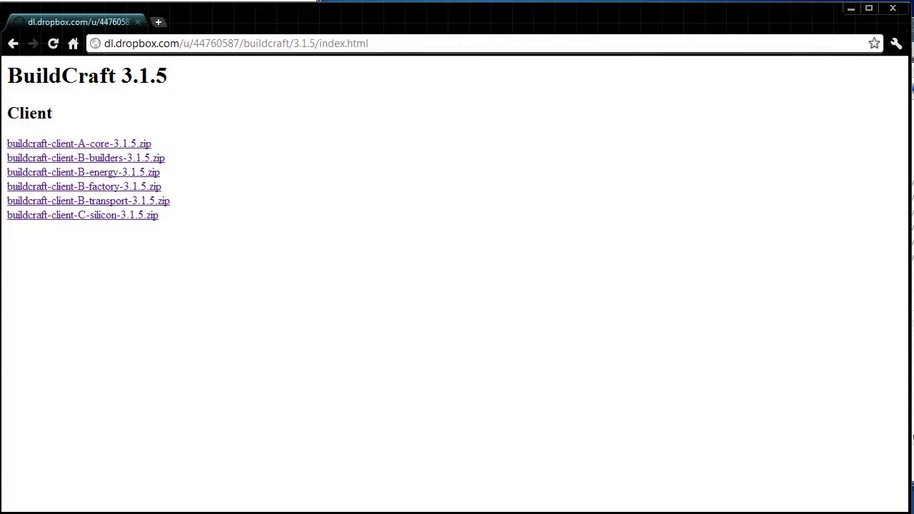
Search the web for "enderstorage minecraft" and open the "[1.2.5][MODS] Quiddity Modding" Minecraft Forum topic
{"action": "key", "text": "ctrl+a"}
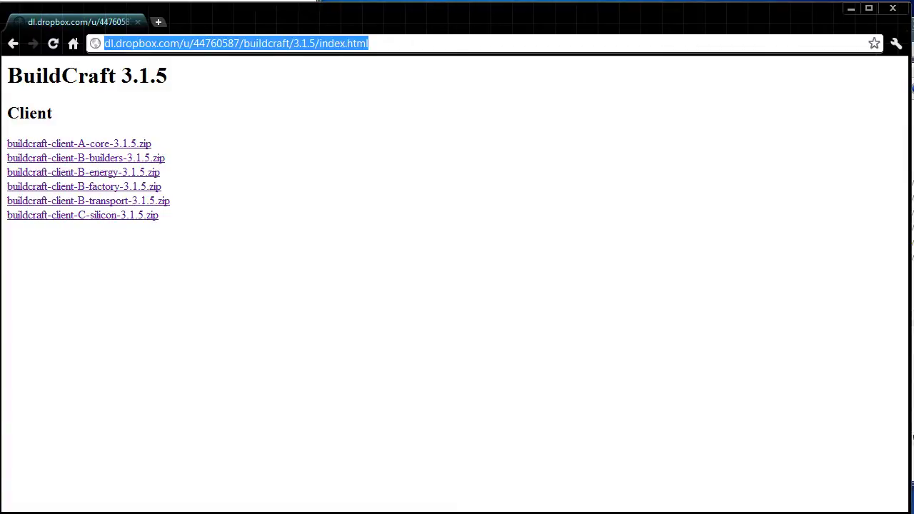
{"action": "type", "text": "enderstora"}
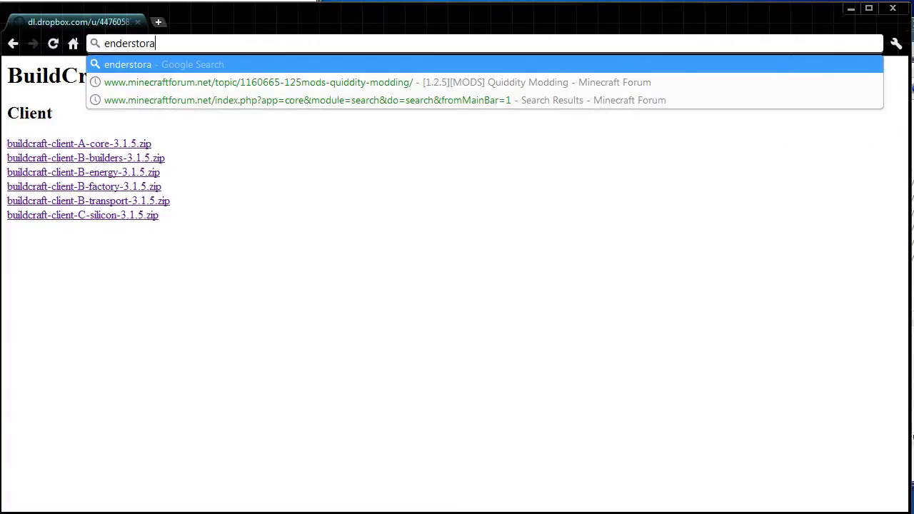
{"action": "type", "text": "ge minecraft"}
{"action": "key", "text": "Return"}
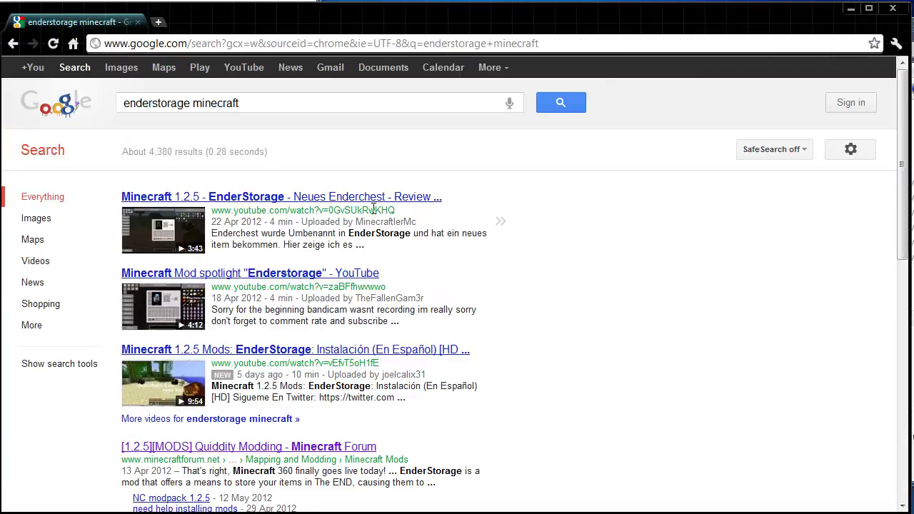
{"action": "scroll", "coordinate": [457, 289], "scroll_direction": "down", "scroll_amount": 3}
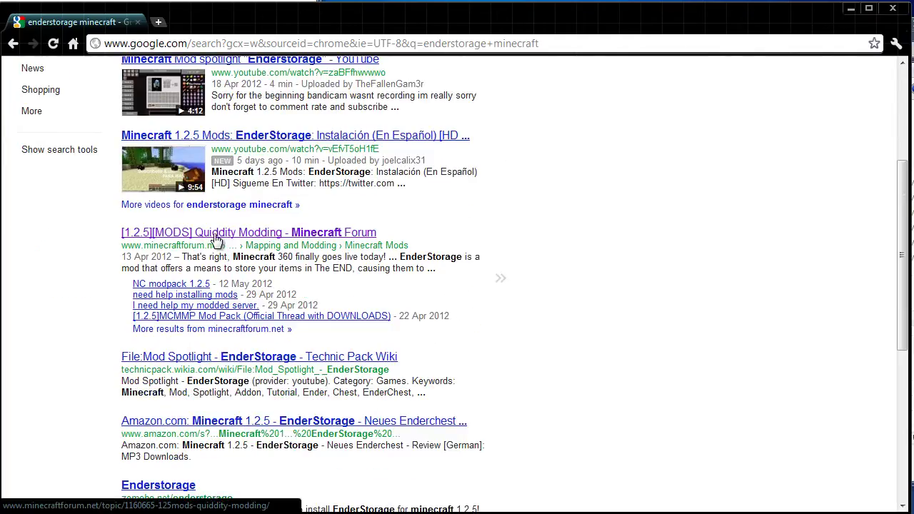
{"action": "left_click", "coordinate": [249, 236]}
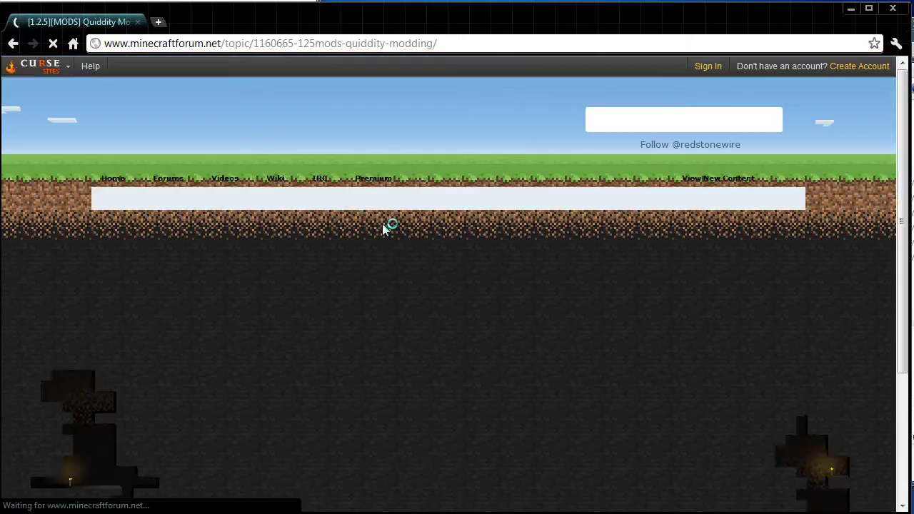
Find the downloads in the EnderStorage topic, open the client CodeChickenCore v0.5.2 and EnderStorage v1.1.1 links, and close the AdF.ly tab
{"action": "scroll", "coordinate": [441, 277], "scroll_direction": "down", "scroll_amount": 6}
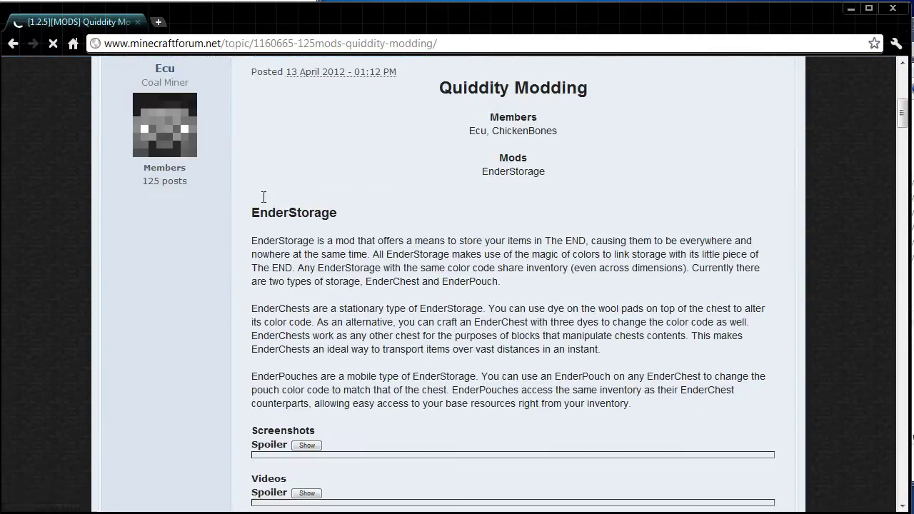
{"action": "scroll", "coordinate": [422, 237], "scroll_direction": "down", "scroll_amount": 6}
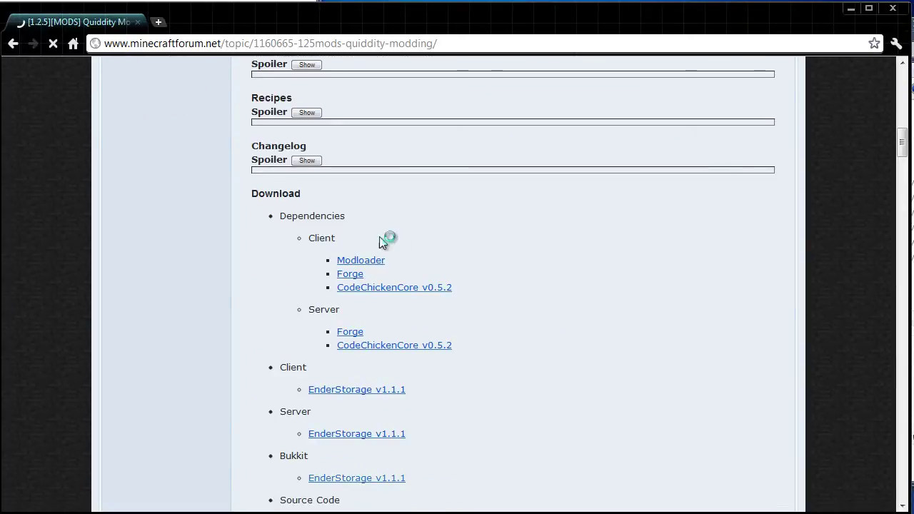
{"action": "scroll", "coordinate": [331, 222], "scroll_direction": "down", "scroll_amount": 1}
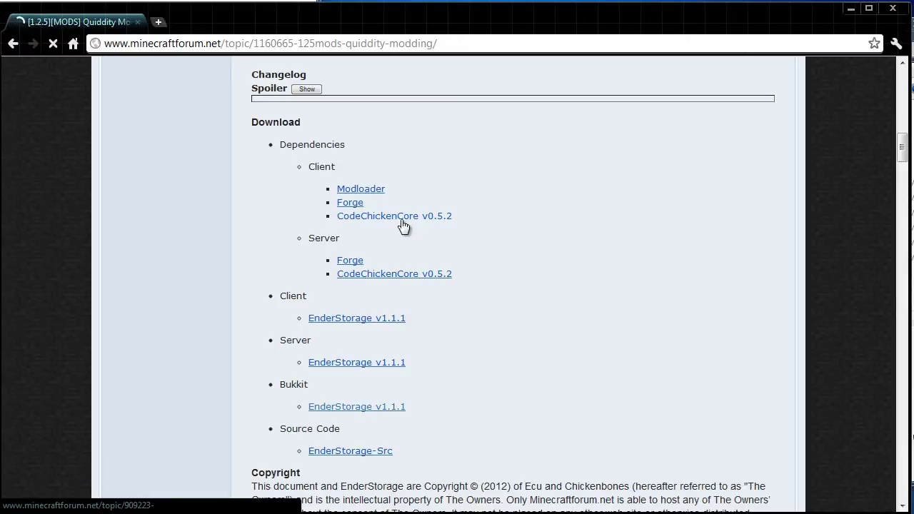
{"action": "scroll", "coordinate": [279, 259], "scroll_direction": "down", "scroll_amount": 1}
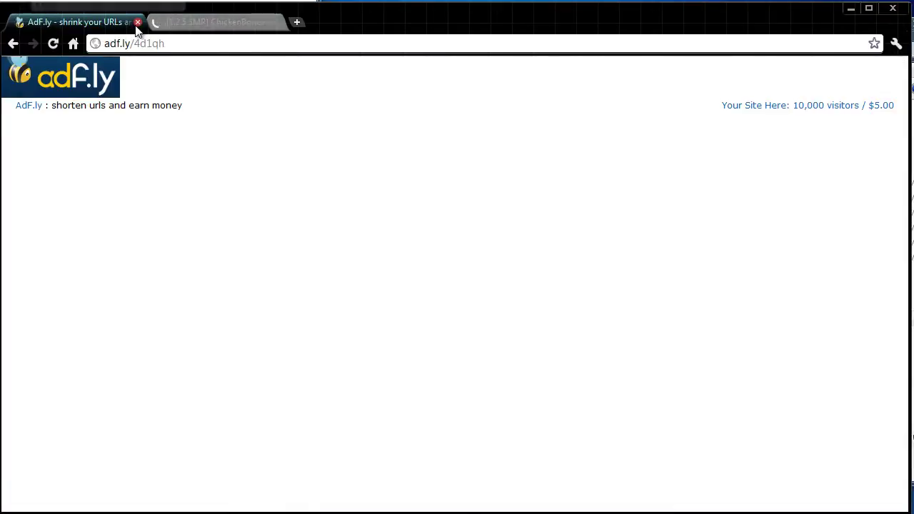
{"action": "left_click", "coordinate": [137, 22]}
Reveal the CodeChickenCore 0.5.2 for [1.2.5] spoiler in the ChickenBones Mods topic, open its download link and close the browser
{"action": "scroll", "coordinate": [198, 290], "scroll_direction": "down", "scroll_amount": 3}
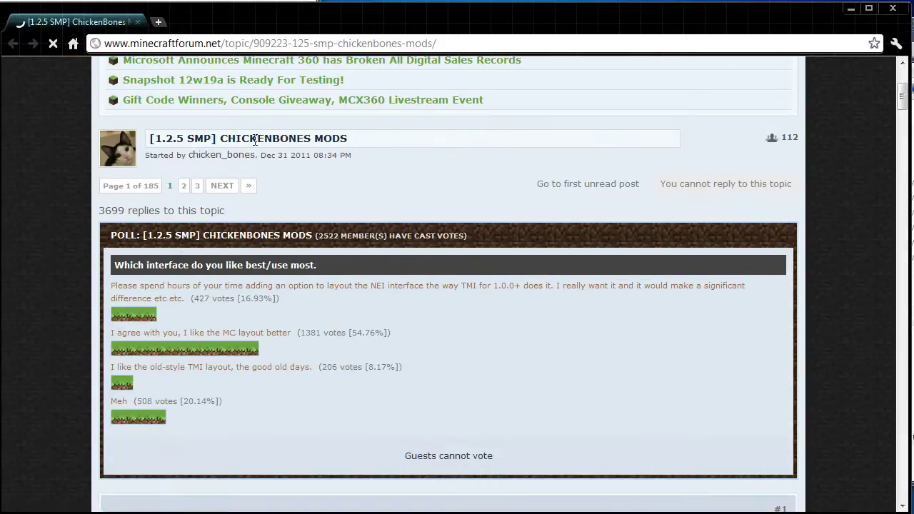
{"action": "scroll", "coordinate": [367, 327], "scroll_direction": "down", "scroll_amount": 10}
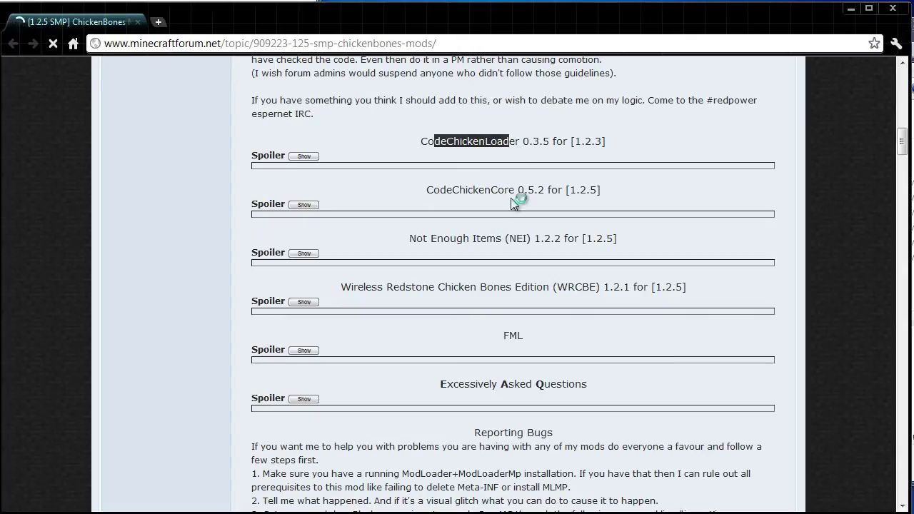
{"action": "left_click_drag", "start_coordinate": [427, 190], "coordinate": [591, 188]}
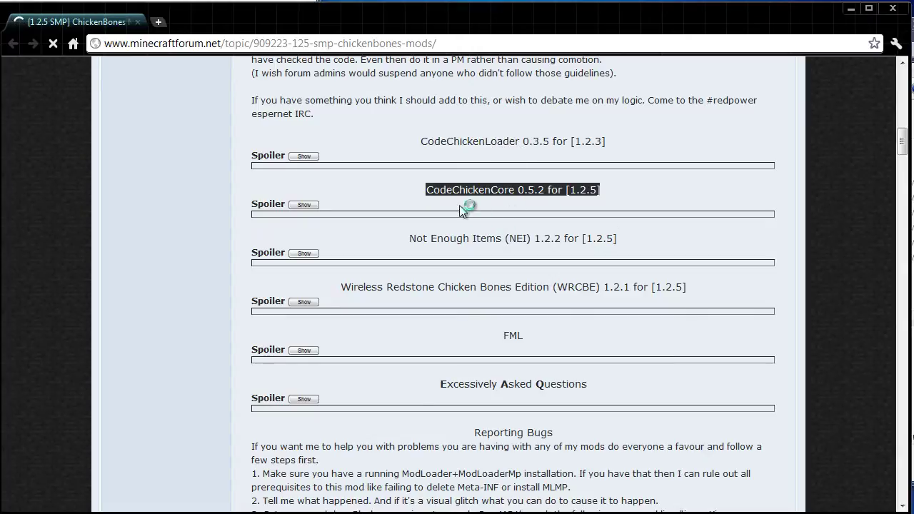
{"action": "left_click", "coordinate": [298, 206]}
{"action": "scroll", "coordinate": [429, 217], "scroll_direction": "down", "scroll_amount": 2}
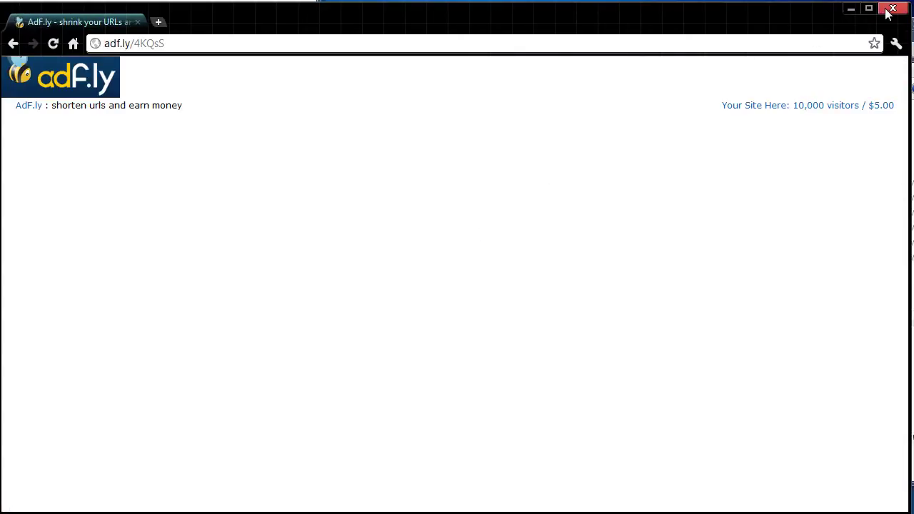
{"action": "left_click", "coordinate": [893, 8]}
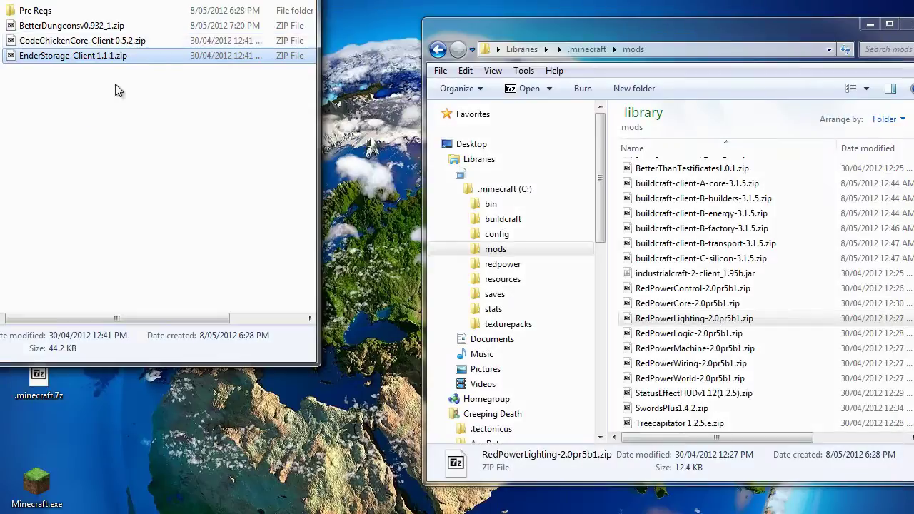
Move CodeChickenCore-Client 0.5.2.zip and EnderStorage-Client 1.1.1.zip from the downloads folder into the .minecraft mods folder
{"action": "left_click_drag", "start_coordinate": [95, 96], "coordinate": [43, 36]}
{"action": "left_click_drag", "start_coordinate": [72, 41], "coordinate": [768, 263]}
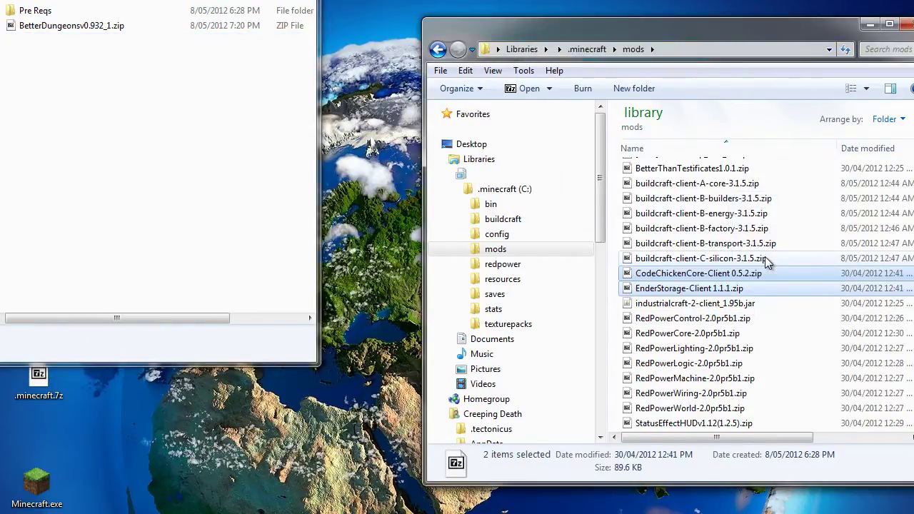
{"action": "left_click", "coordinate": [679, 364]}
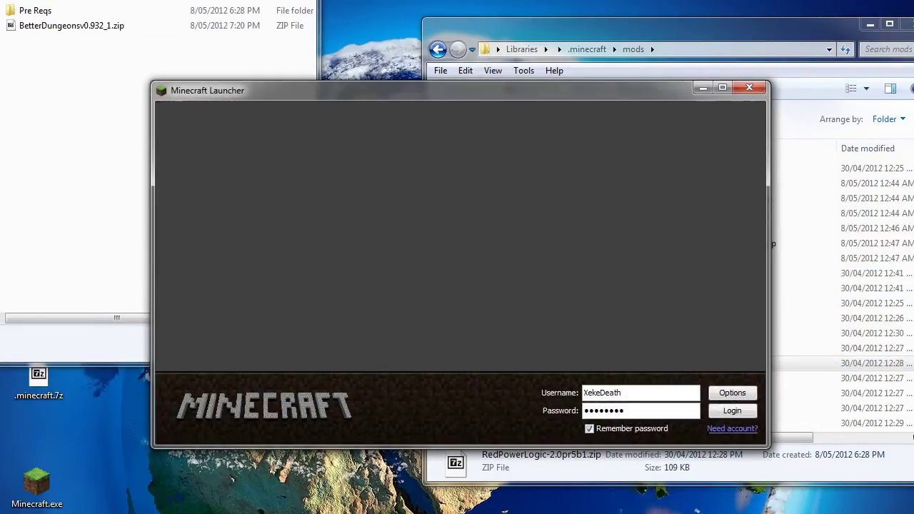
Log in to Minecraft with the remembered account and load the existing singleplayer test world
{"action": "key", "text": "Return"}
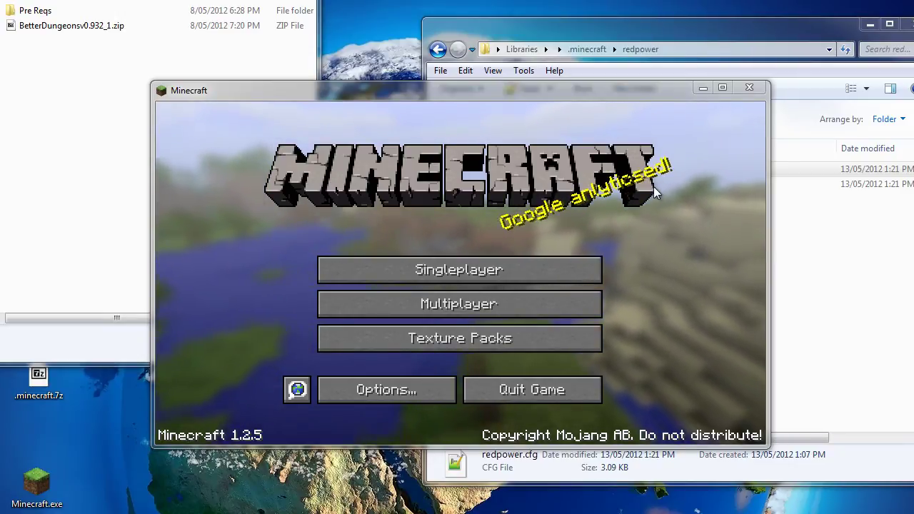
{"action": "left_click", "coordinate": [579, 264]}
{"action": "double_click", "coordinate": [405, 248]}
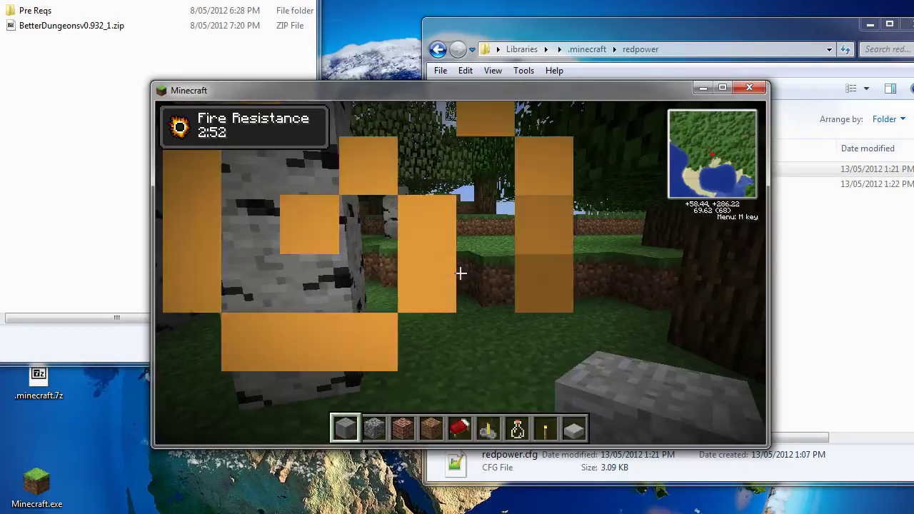
Find the EnderPouch in the creative item selection and put it in the fourth hotbar slot
{"action": "key", "text": "e"}
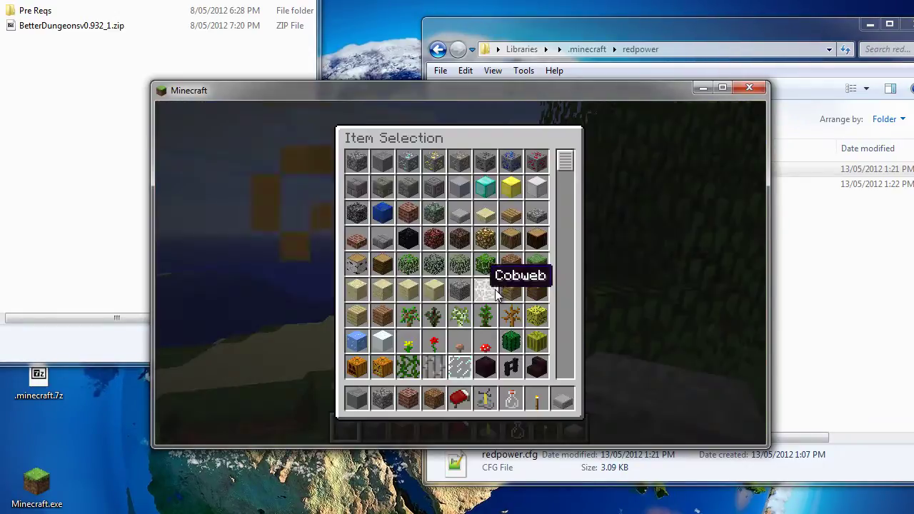
{"action": "scroll", "coordinate": [561, 273], "scroll_direction": "down", "scroll_amount": 10}
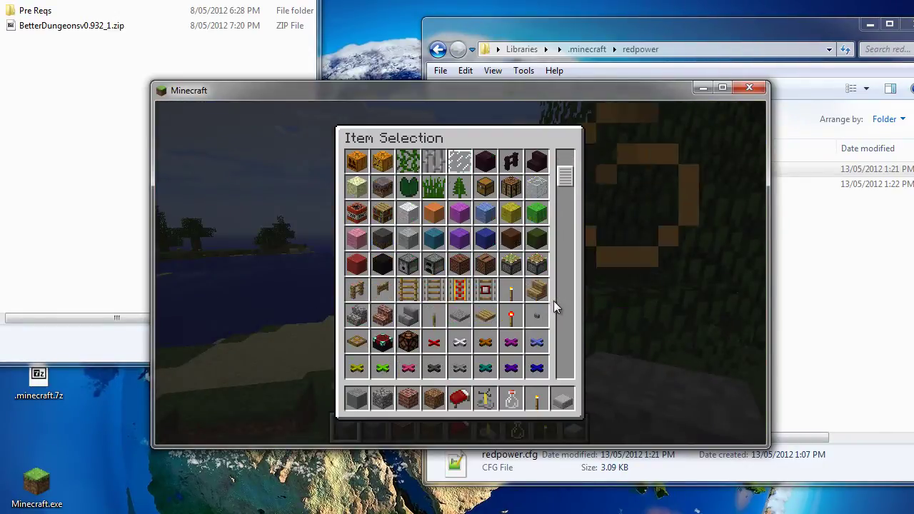
{"action": "scroll", "coordinate": [554, 301], "scroll_direction": "down", "scroll_amount": 6}
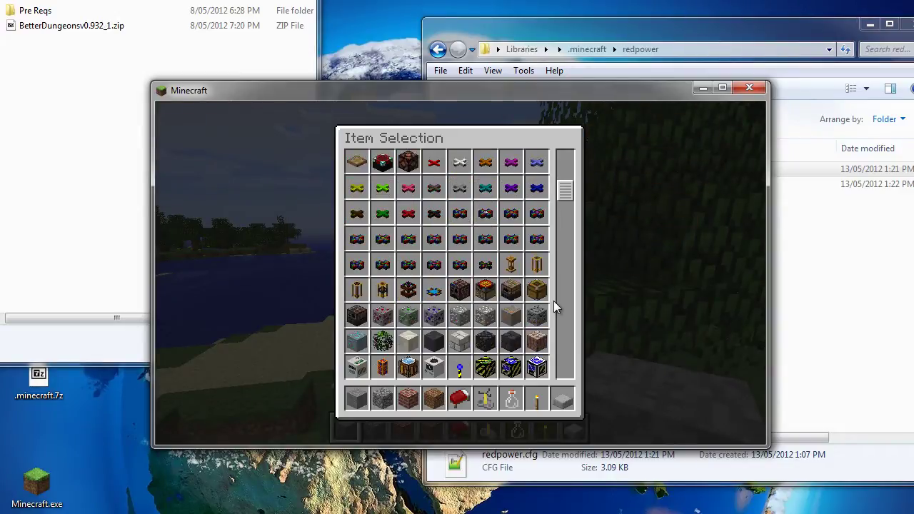
{"action": "scroll", "coordinate": [553, 301], "scroll_direction": "down", "scroll_amount": 8}
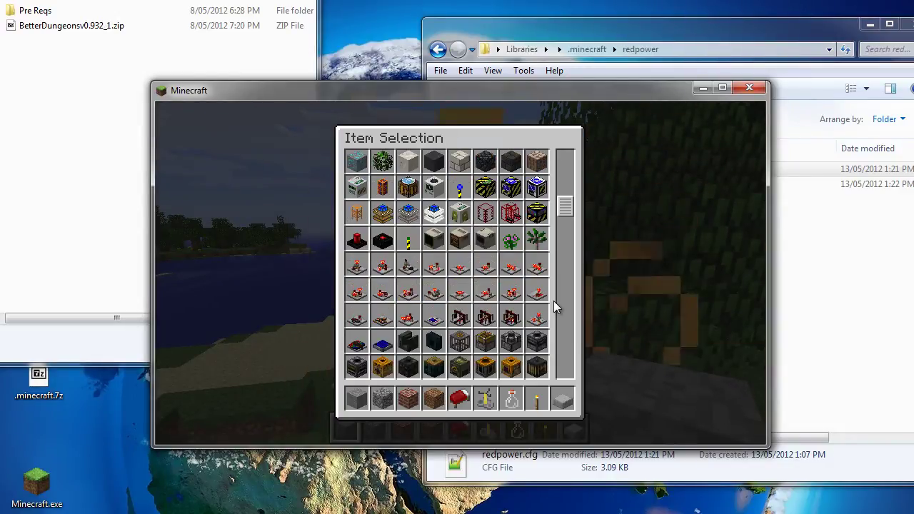
{"action": "scroll", "coordinate": [553, 301], "scroll_direction": "down", "scroll_amount": 8}
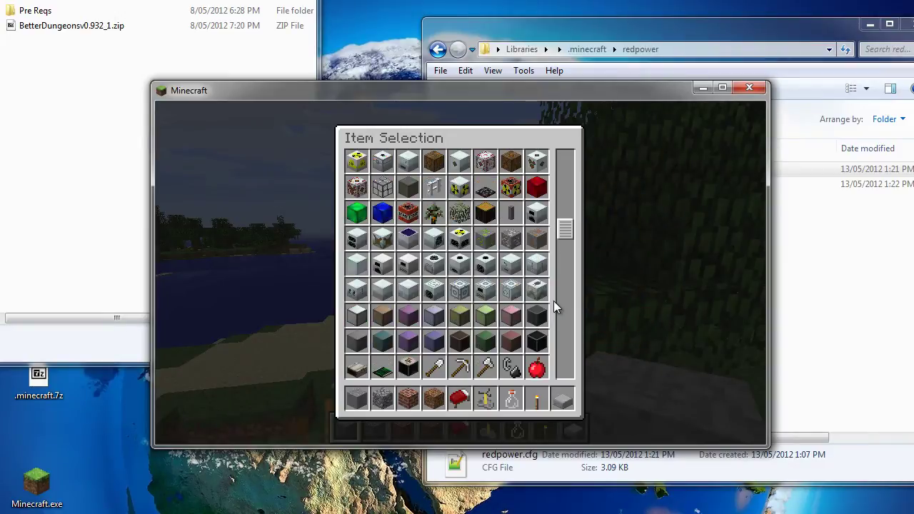
{"action": "scroll", "coordinate": [554, 301], "scroll_direction": "down", "scroll_amount": 12}
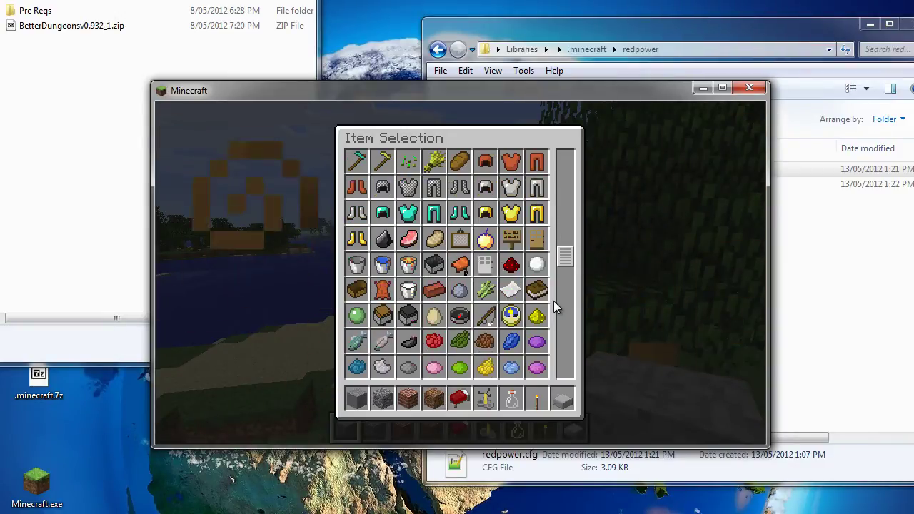
{"action": "scroll", "coordinate": [554, 301], "scroll_direction": "down", "scroll_amount": 12}
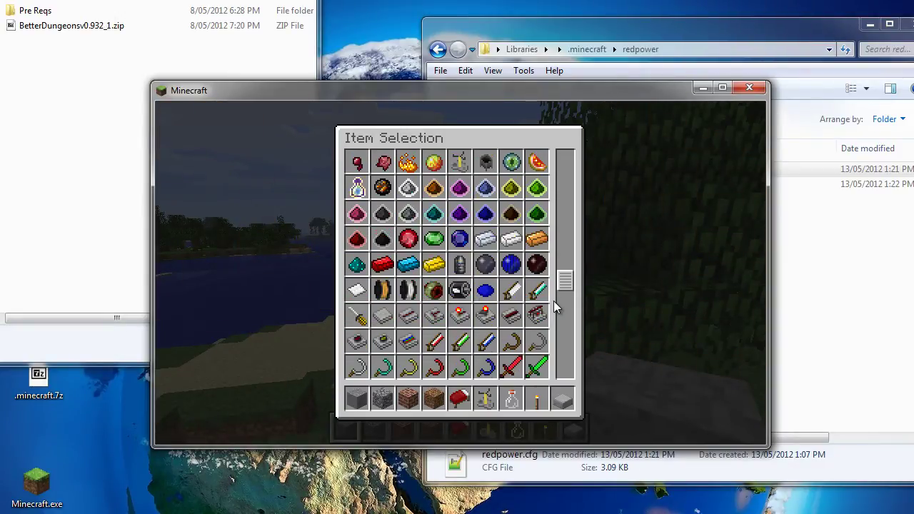
{"action": "scroll", "coordinate": [554, 301], "scroll_direction": "down", "scroll_amount": 12}
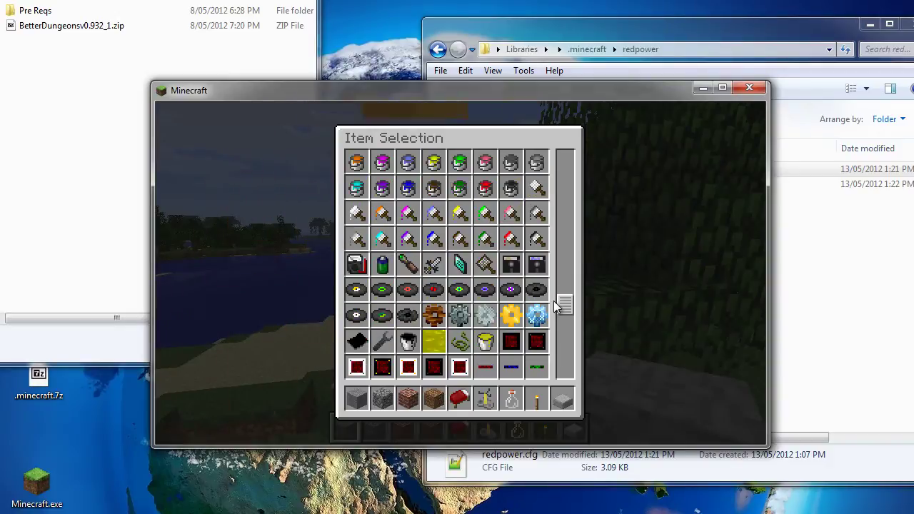
{"action": "scroll", "coordinate": [561, 307], "scroll_direction": "down", "scroll_amount": 1}
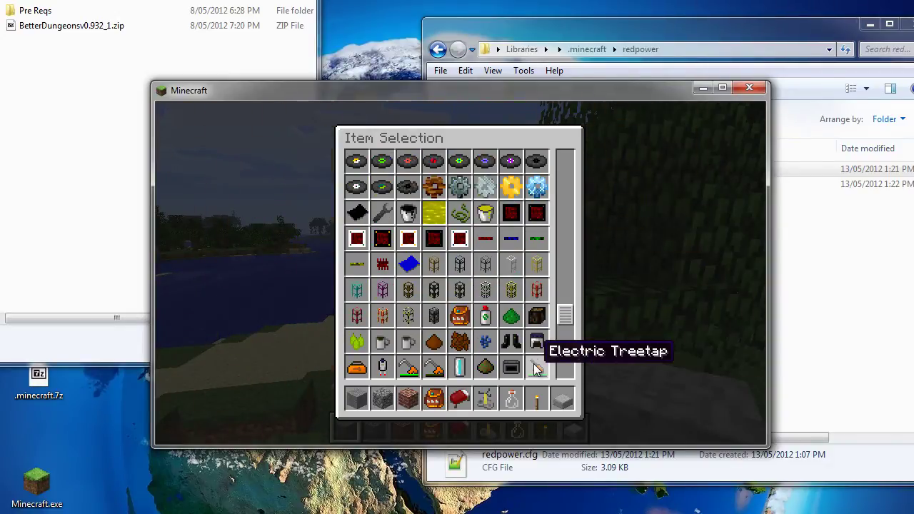
{"action": "scroll", "coordinate": [567, 322], "scroll_direction": "up", "scroll_amount": 1}
Put a crafting table from the creative item selection in the fifth hotbar slot
{"action": "left_click_drag", "start_coordinate": [568, 321], "coordinate": [586, 155]}
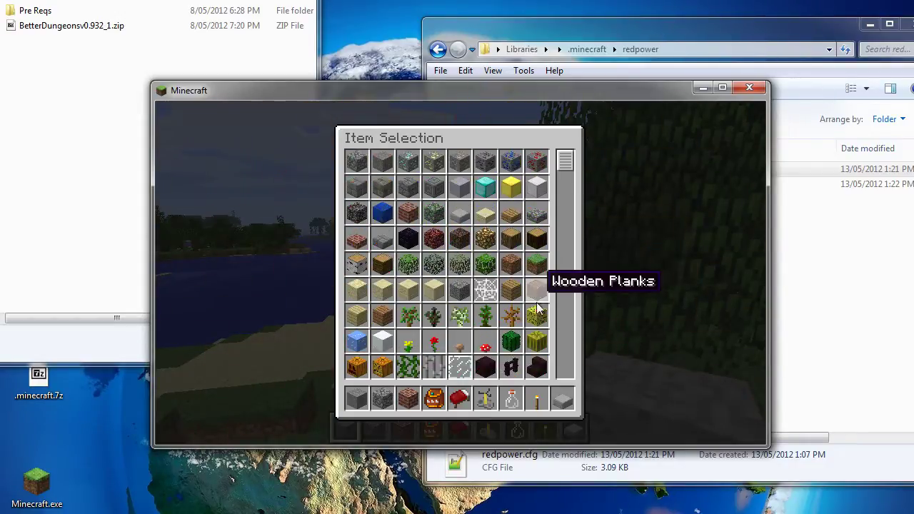
{"action": "scroll", "coordinate": [485, 262], "scroll_direction": "down", "scroll_amount": 15}
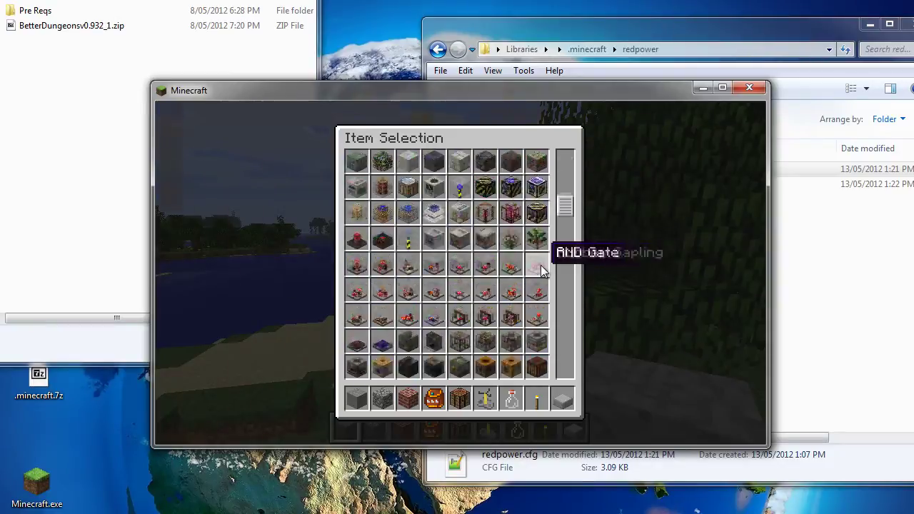
{"action": "scroll", "coordinate": [240, 279], "scroll_direction": "up", "scroll_amount": 15}
{"action": "scroll", "coordinate": [428, 300], "scroll_direction": "down", "scroll_amount": 2}
Place the crafting table, craft an Ender Chest and swap it into the fifth hotbar slot, moving the spare crafting table to the inventory
{"action": "key", "text": "Escape"}
{"action": "right_click", "coordinate": [460, 272]}
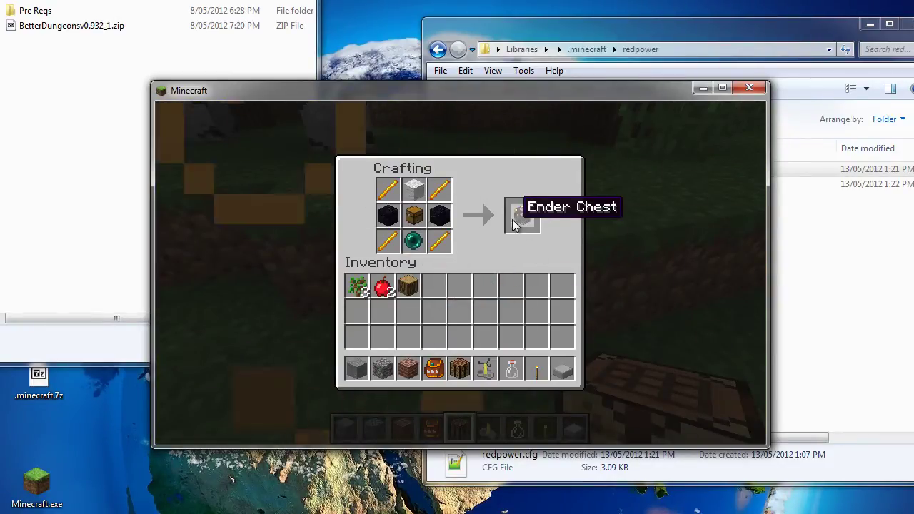
{"action": "left_click", "coordinate": [518, 218]}
{"action": "left_click", "coordinate": [464, 368]}
{"action": "left_click", "coordinate": [459, 336]}
Place the Ender Chest and open both it and the EnderPouch to test their storage
{"action": "key", "text": "Escape"}
{"action": "right_click", "coordinate": [460, 273]}
{"action": "scroll", "coordinate": [460, 273], "scroll_direction": "up", "scroll_amount": 1}
{"action": "right_click", "coordinate": [460, 272]}
{"action": "key", "text": "Escape"}
{"action": "right_click", "coordinate": [460, 272]}
{"action": "key", "text": "Escape"}
{"action": "right_click", "coordinate": [460, 273]}
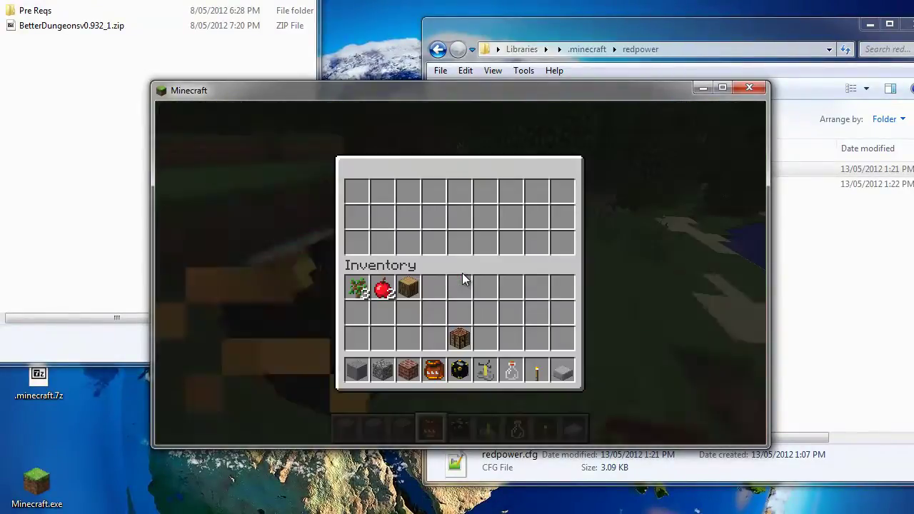
{"action": "key", "text": "Escape"}
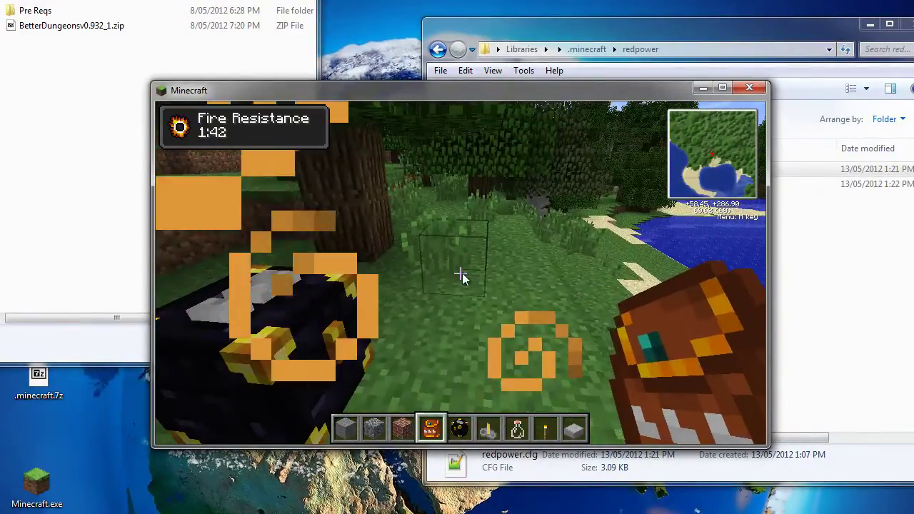
Save the world, return to the title screen and quit the game
{"action": "key", "text": "Escape"}
{"action": "left_click", "coordinate": [435, 347]}
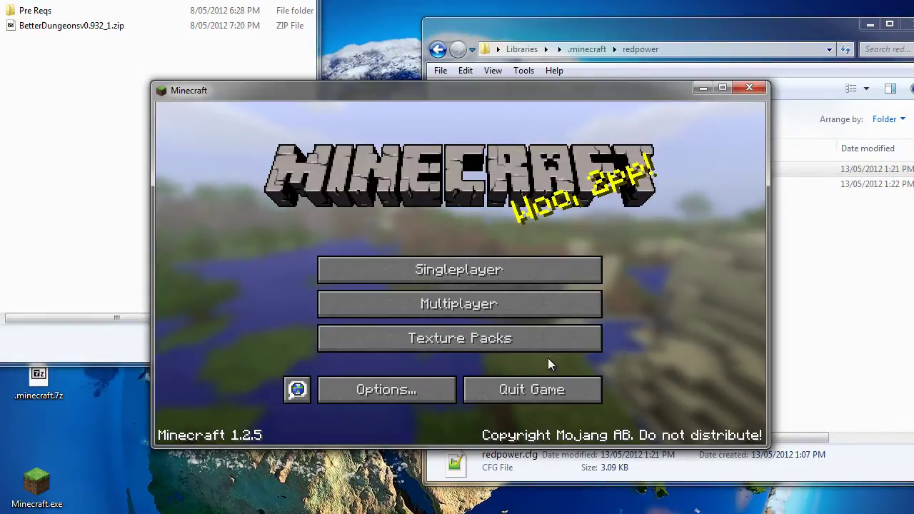
{"action": "left_click", "coordinate": [538, 400]}
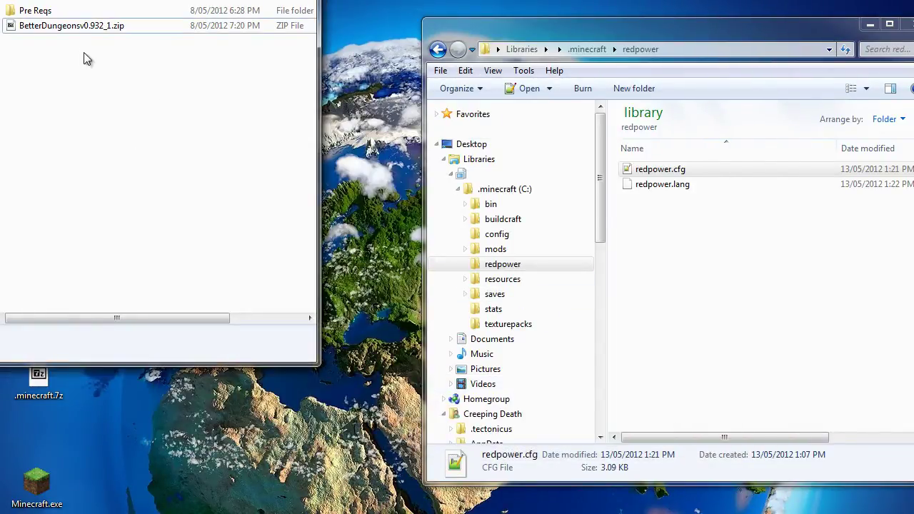
Open BetterDungeonsv0.932_1.zip in 7-Zip and select its folder meant for copying into .minecraft
{"action": "left_click", "coordinate": [88, 29]}
{"action": "right_click", "coordinate": [87, 32]}
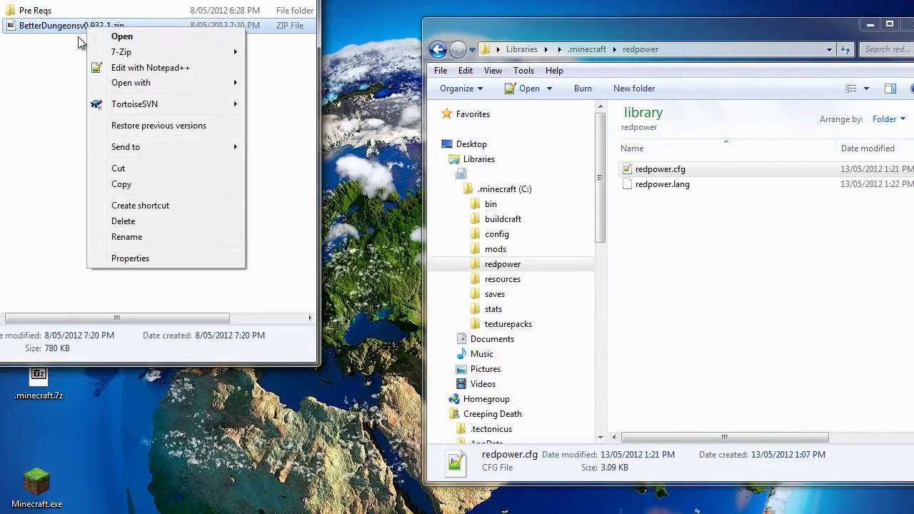
{"action": "left_click", "coordinate": [69, 44]}
{"action": "double_click", "coordinate": [119, 29]}
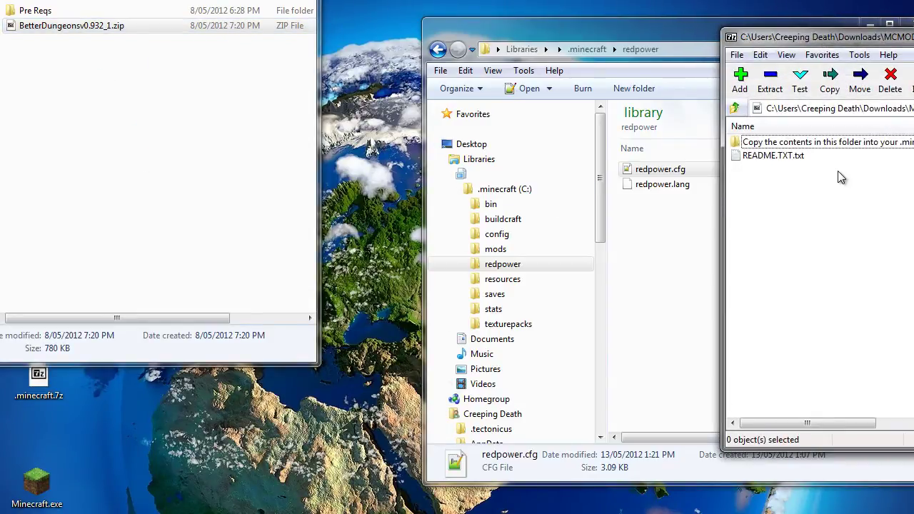
{"action": "left_click_drag", "start_coordinate": [841, 44], "coordinate": [224, 92]}
{"action": "left_click", "coordinate": [151, 184]}
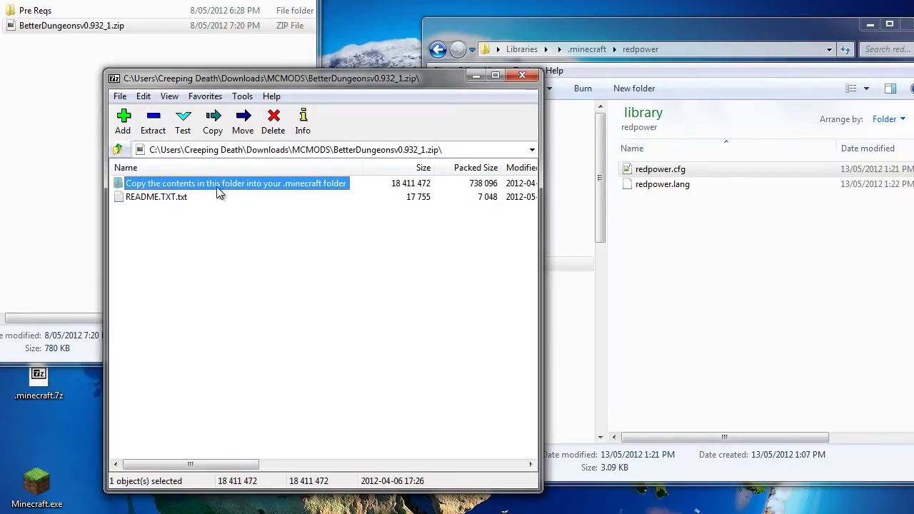
Read the installation instructions in README.TXT.txt, close it and open the folder whose contents go into .minecraft
{"action": "double_click", "coordinate": [172, 198]}
{"action": "scroll", "coordinate": [399, 260], "scroll_direction": "down", "scroll_amount": 20}
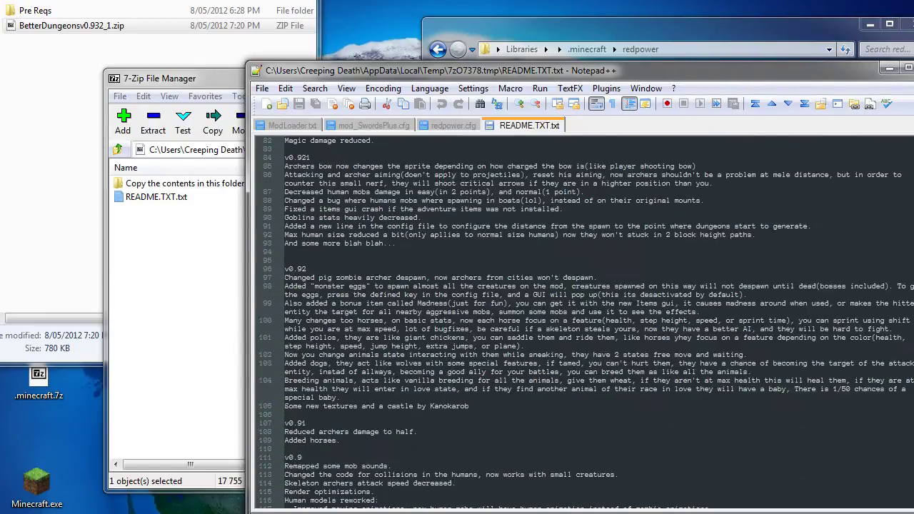
{"action": "key", "text": "ctrl+Home"}
{"action": "left_click_drag", "start_coordinate": [346, 163], "coordinate": [260, 127]}
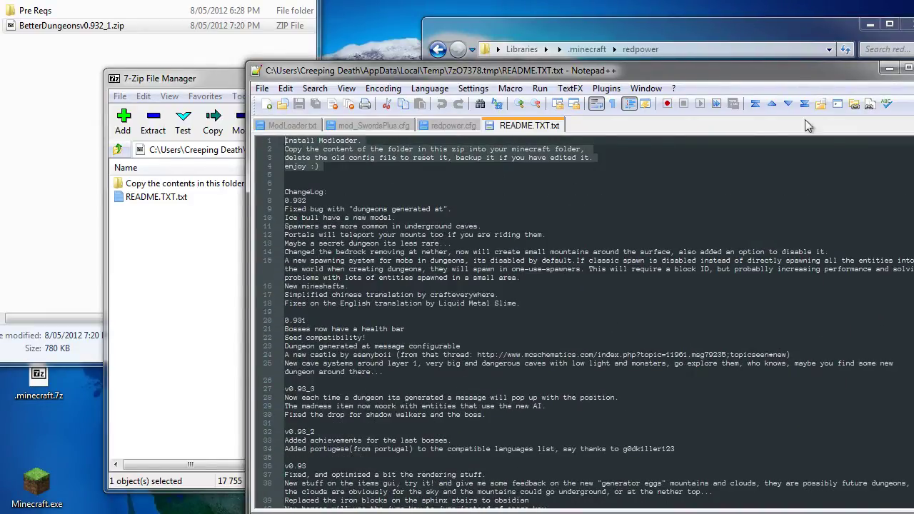
{"action": "key", "text": "alt+F4"}
{"action": "double_click", "coordinate": [197, 184]}
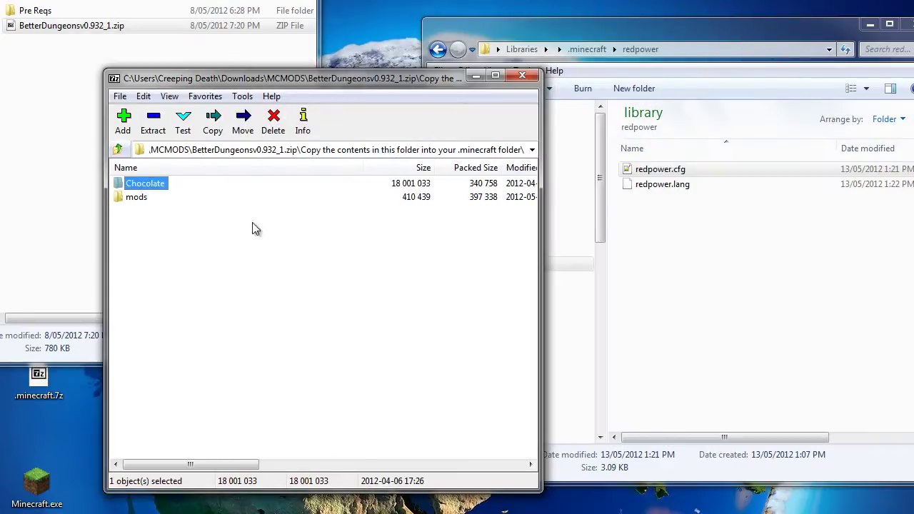
Copy the Chocolate and mods folders from the BetterDungeons archive into .minecraft, merging with the existing mods folder
{"action": "left_click", "coordinate": [745, 298]}
{"action": "left_click", "coordinate": [493, 200]}
{"action": "left_click_drag", "start_coordinate": [335, 228], "coordinate": [112, 135]}
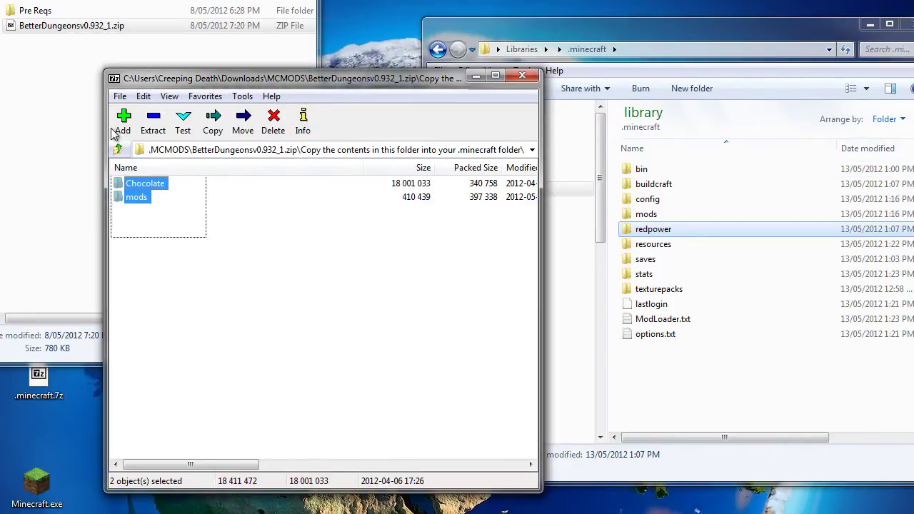
{"action": "left_click_drag", "start_coordinate": [683, 403], "coordinate": [682, 395]}
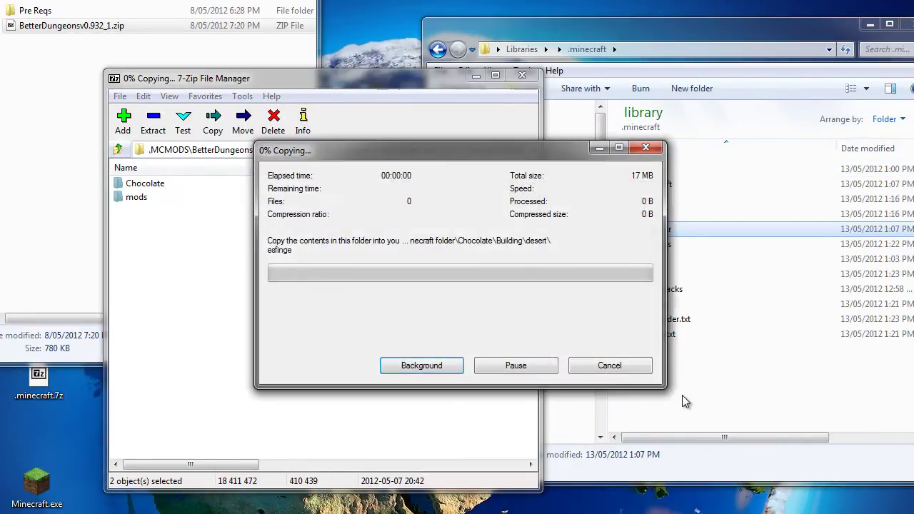
{"action": "left_click", "coordinate": [431, 342]}
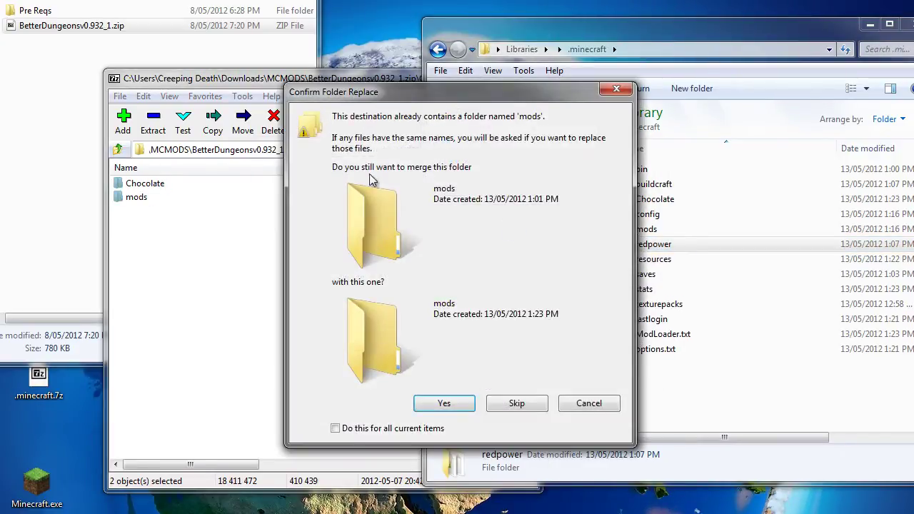
{"action": "left_click", "coordinate": [442, 405]}
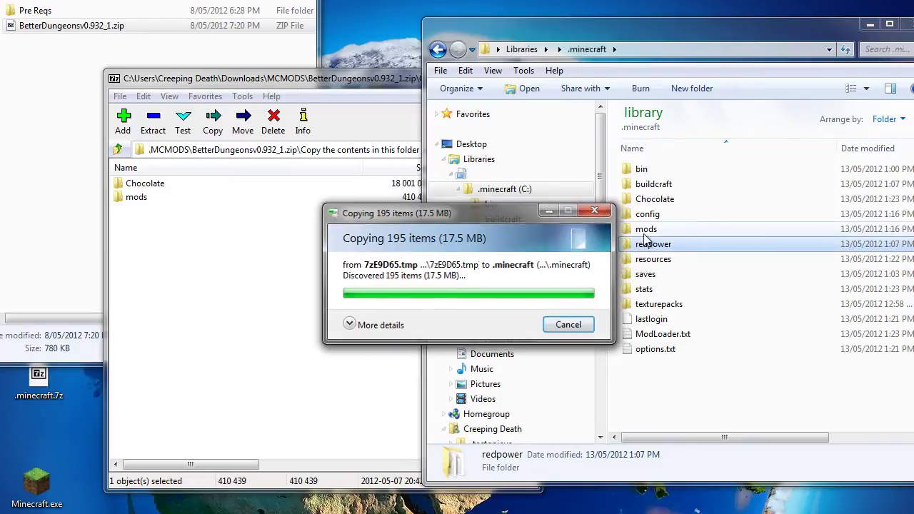
Check the contents of the archive's mods folder and close the archive
{"action": "left_click", "coordinate": [169, 250]}
{"action": "double_click", "coordinate": [135, 198]}
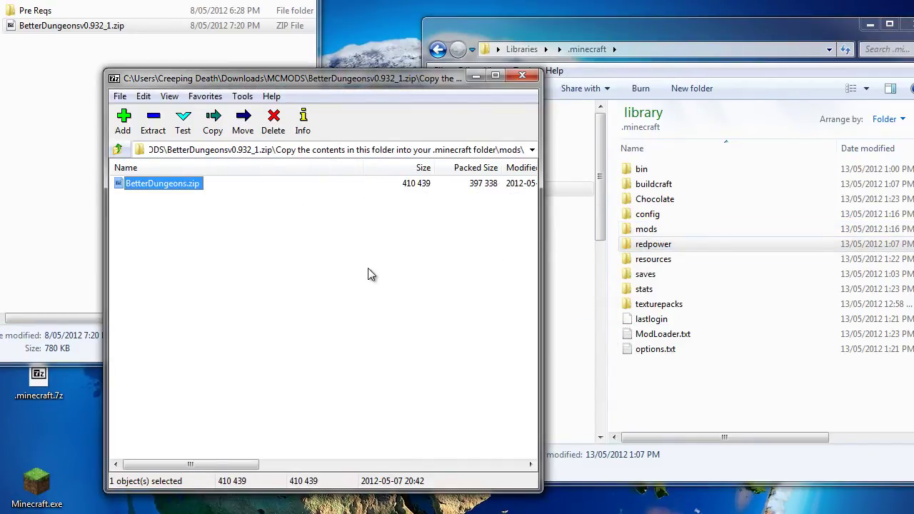
{"action": "left_click", "coordinate": [521, 76]}
Launch Minecraft, log in with the remembered account and load the existing singleplayer world
{"action": "left_click", "coordinate": [26, 478]}
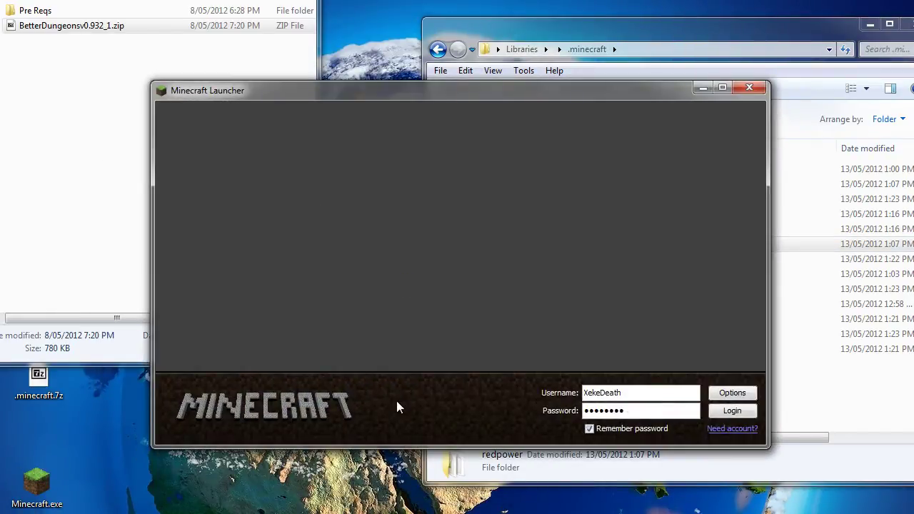
{"action": "left_click", "coordinate": [750, 416]}
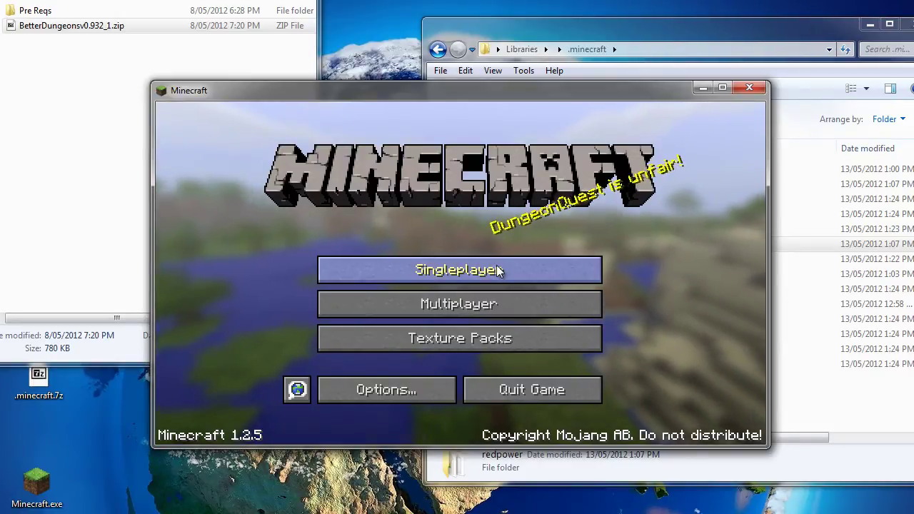
{"action": "left_click", "coordinate": [497, 266]}
{"action": "double_click", "coordinate": [393, 254]}
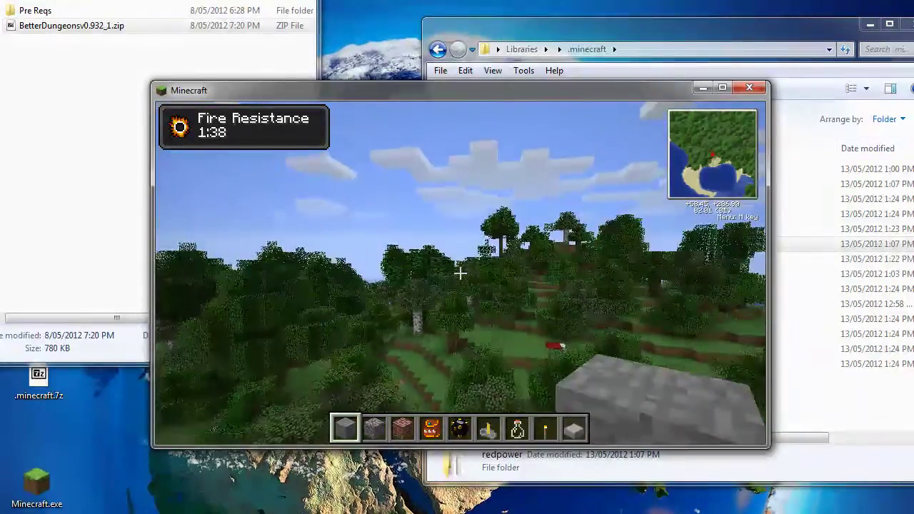
Fly along the forested coast to explore new terrain for dungeons generated by the Better Dungeons mod
{"action": "key", "text": "w"}
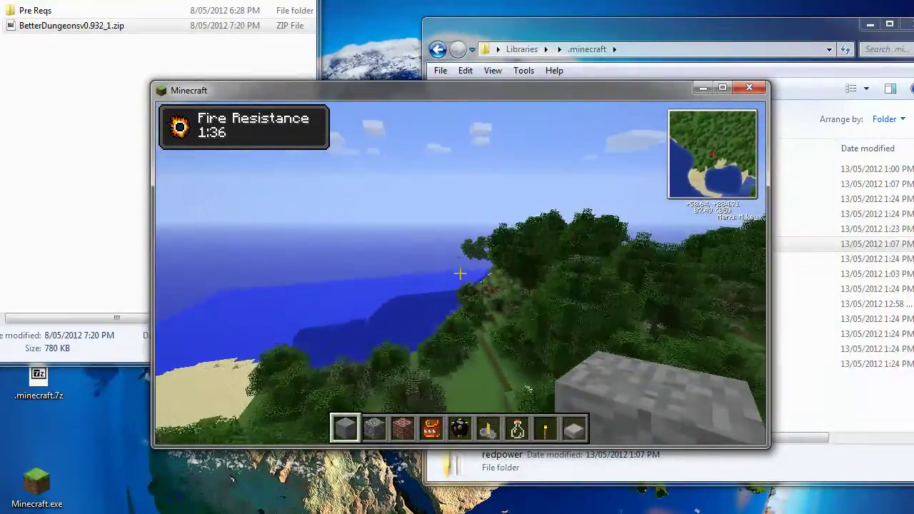
{"action": "key", "text": "w"}
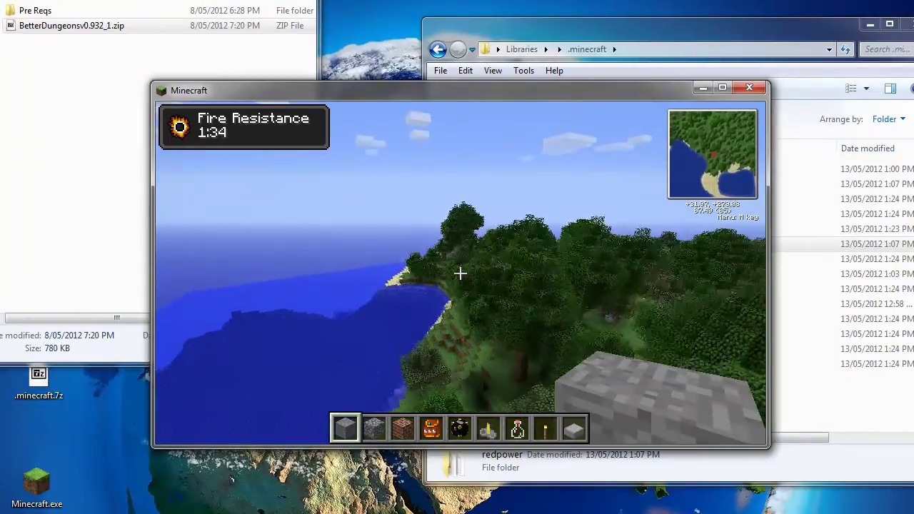
{"action": "key", "text": "w"}
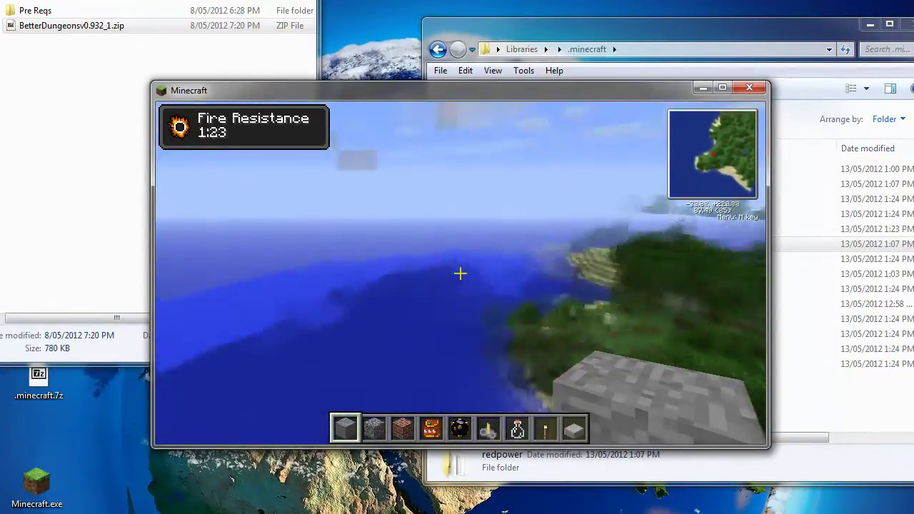
{"action": "key", "text": "w"}
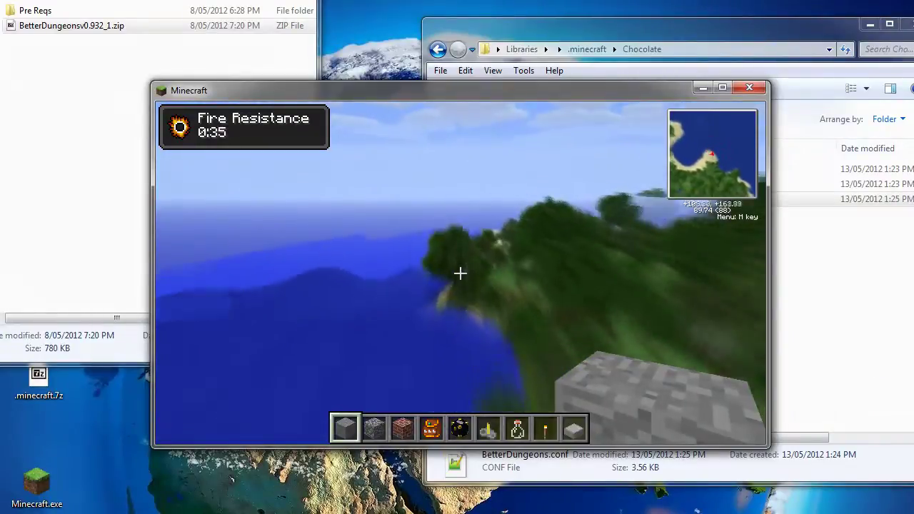
{"action": "key", "text": "w"}
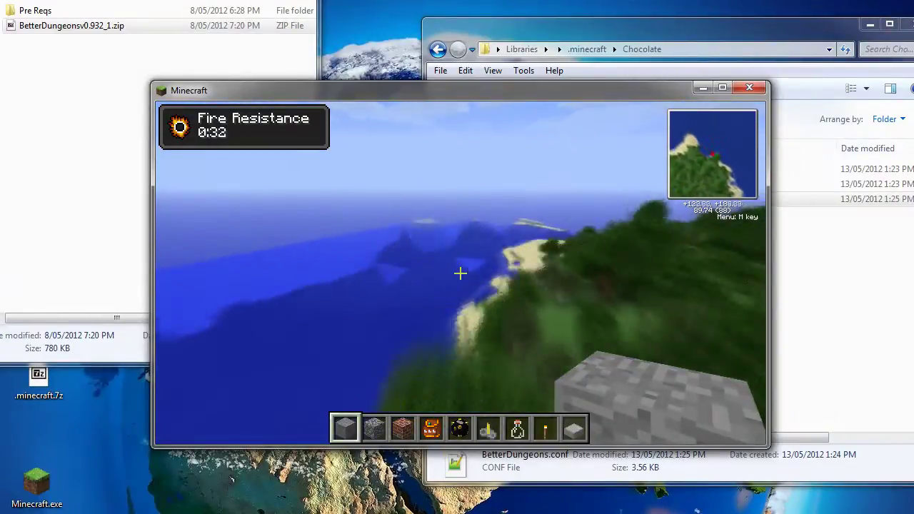
{"action": "key", "text": "e"}
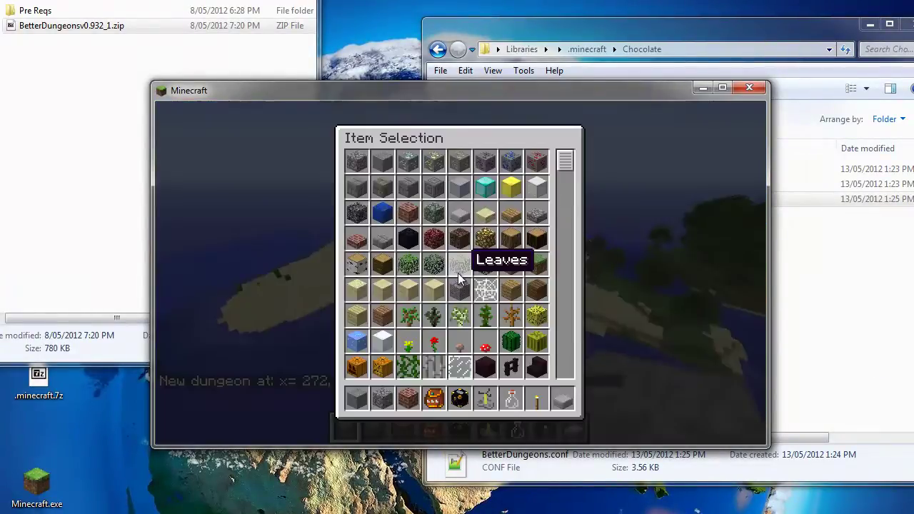
{"action": "key", "text": "Escape"}
Save the world and quit the game, returning the file window to the .minecraft folder with nothing selected
{"action": "key", "text": "Escape"}
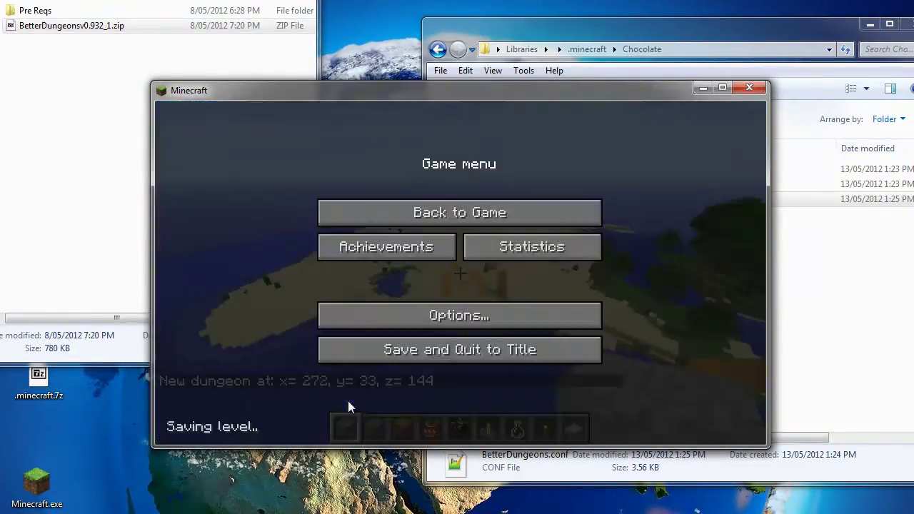
{"action": "left_click", "coordinate": [457, 349]}
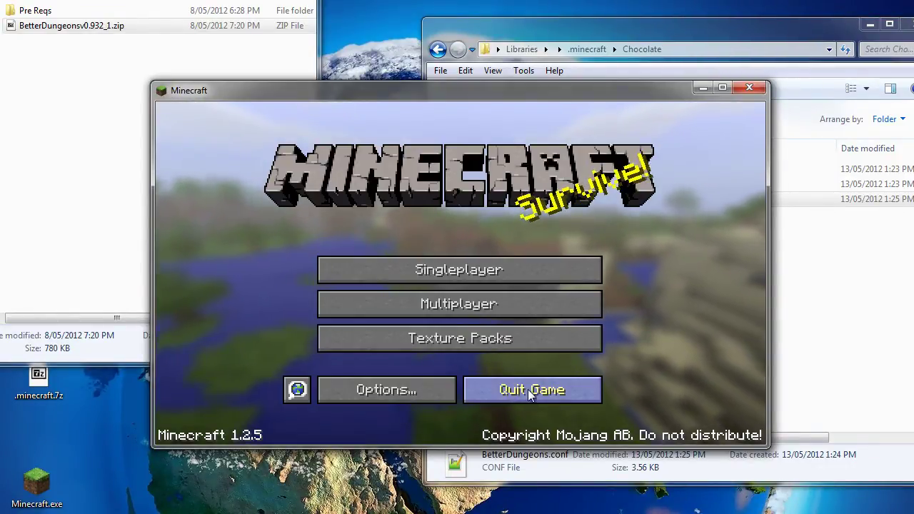
{"action": "left_click", "coordinate": [528, 389]}
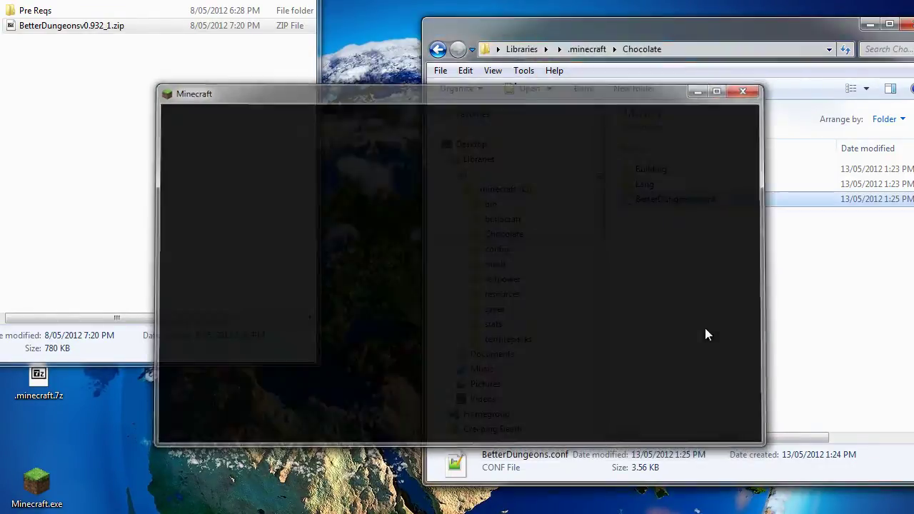
{"action": "key", "text": "BackSpace"}
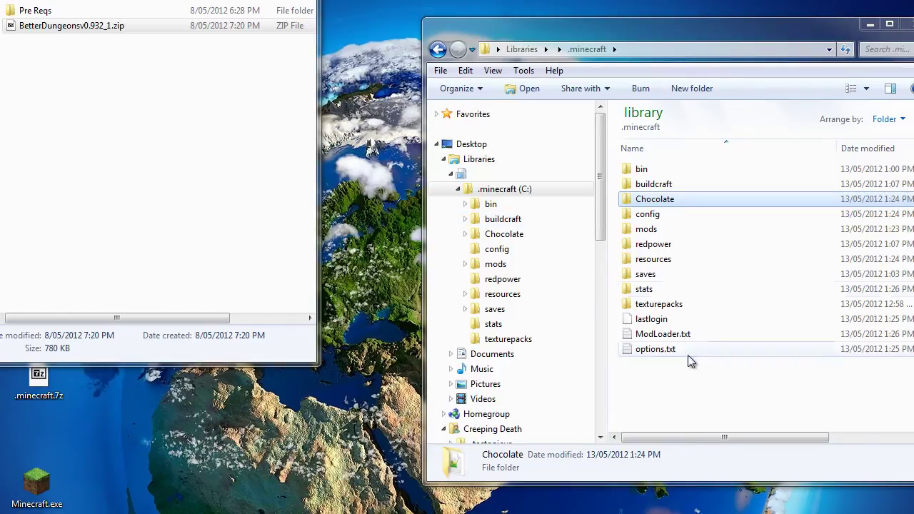
{"action": "left_click", "coordinate": [765, 395]}
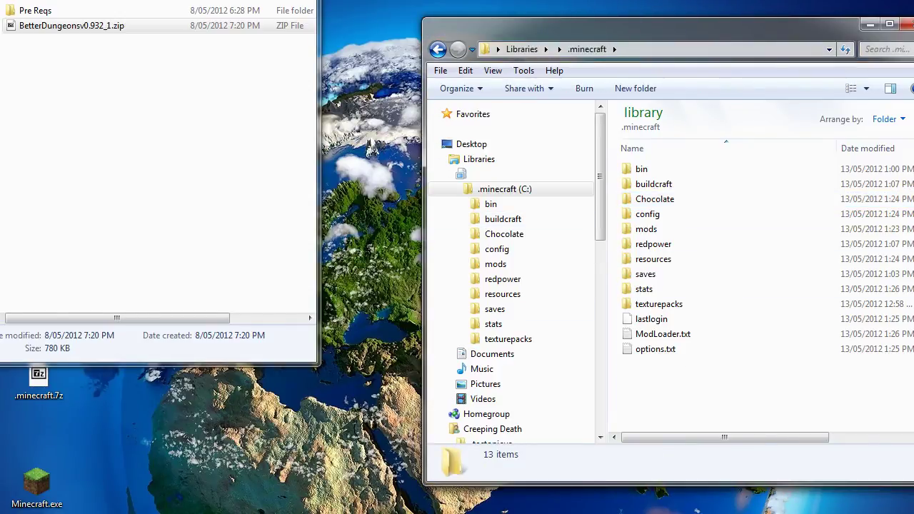